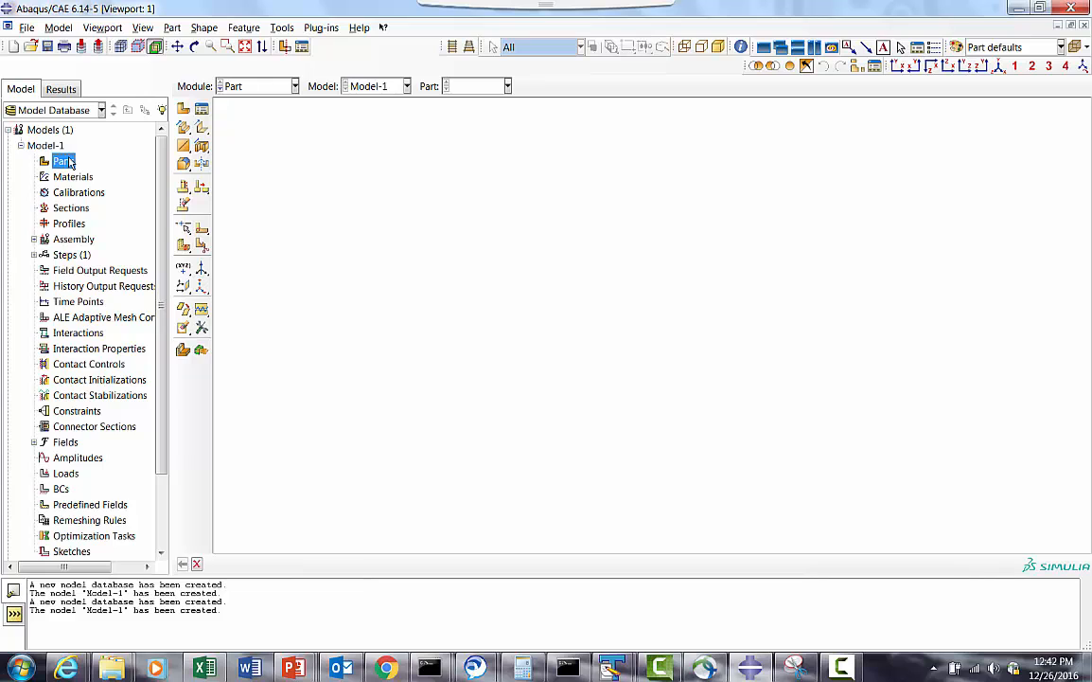
Step: Create a 3D deformable solid part named Bird by revolution, with an approximate size of 500
right_click(65, 157)
left_click(94, 180)
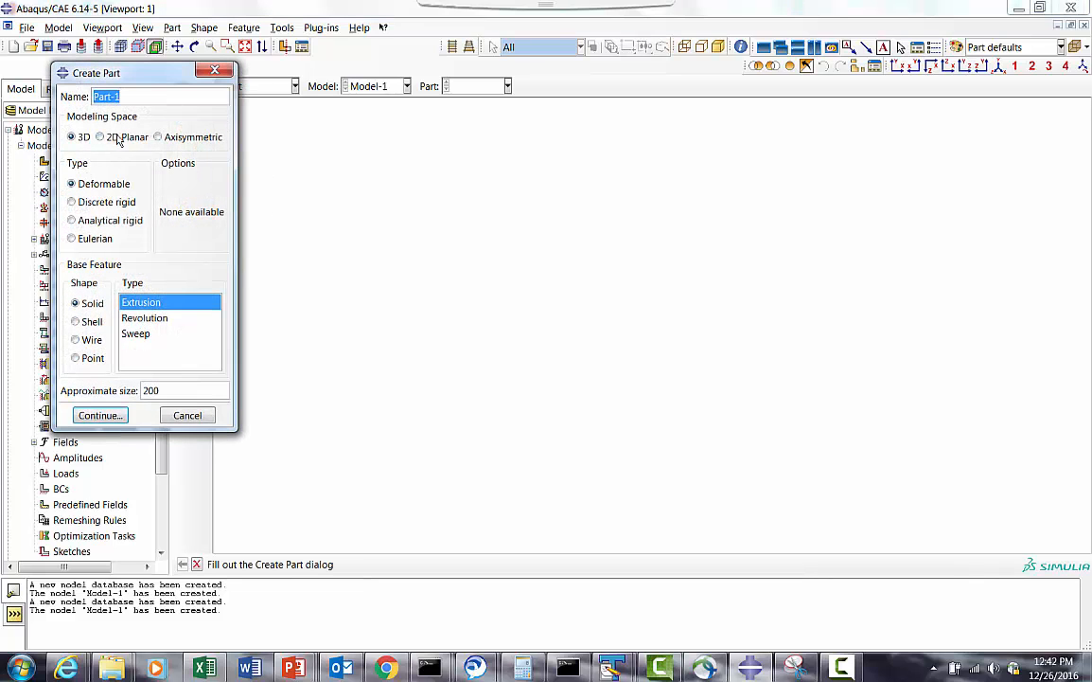
left_click(147, 320)
left_click_drag(125, 97, 79, 99)
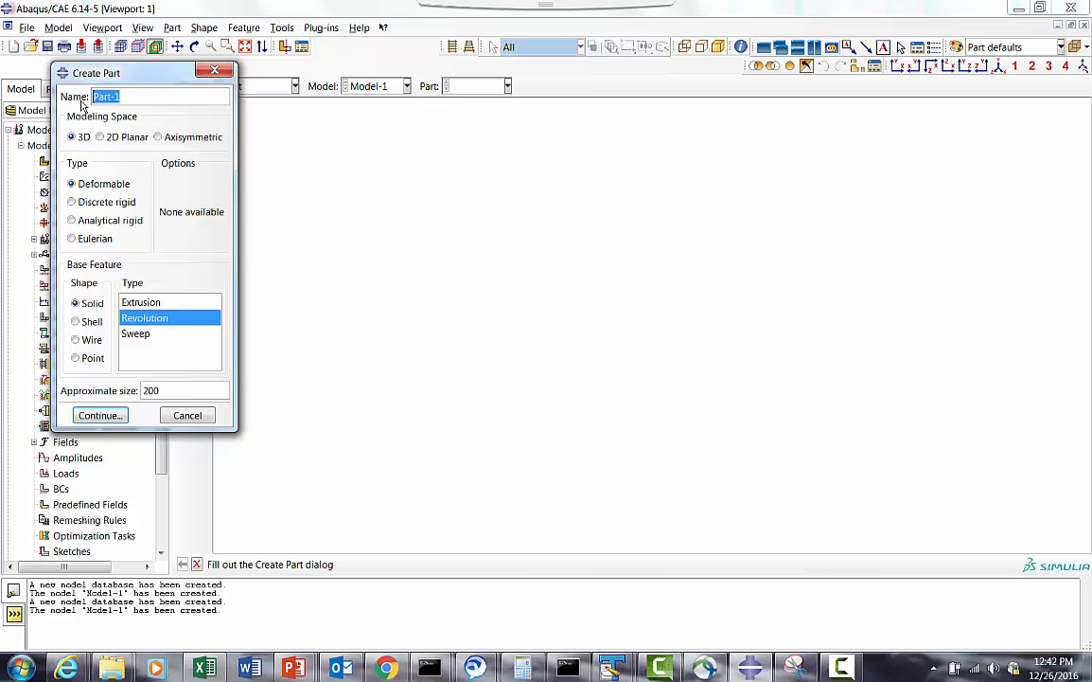
type("Bird")
left_click_drag(160, 390, 123, 394)
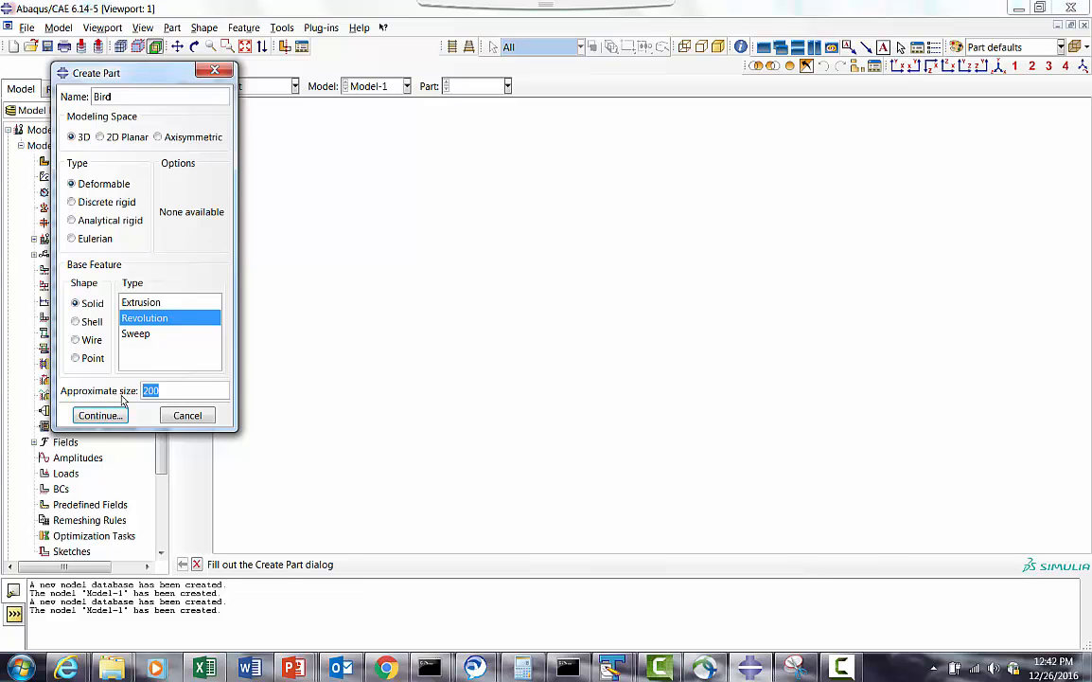
type("500")
left_click(99, 416)
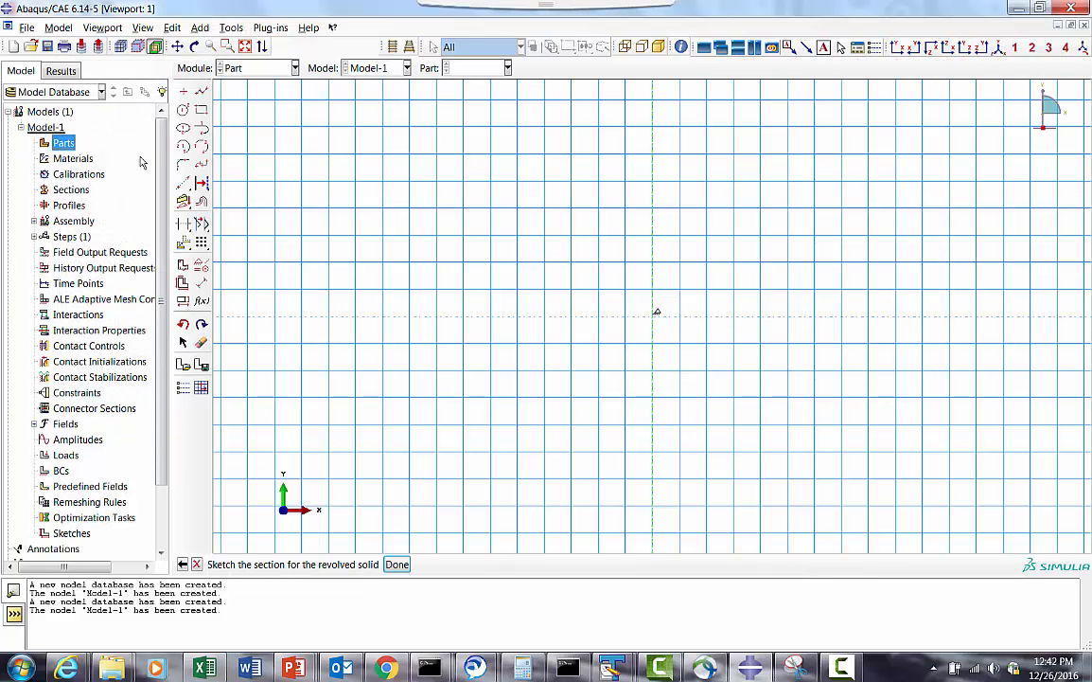
Step: Place isolated sketch points at 80,0, at 80,250 and at 0,250
left_click(184, 91)
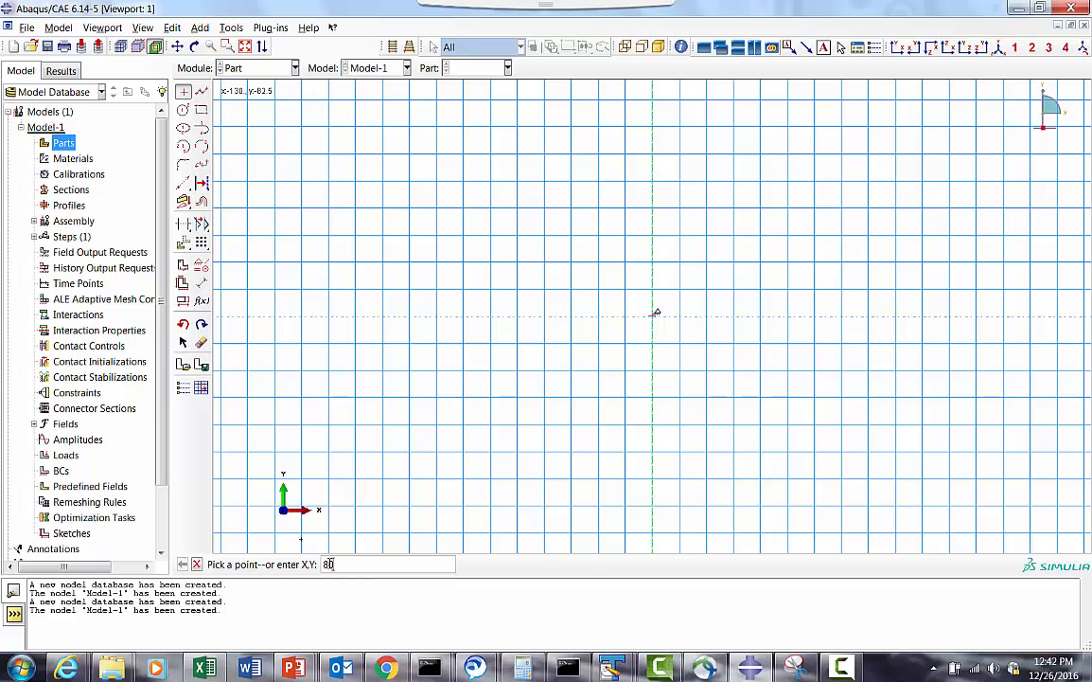
type("80,0")
key("Return")
type("80")
key("Return")
left_click(245, 46)
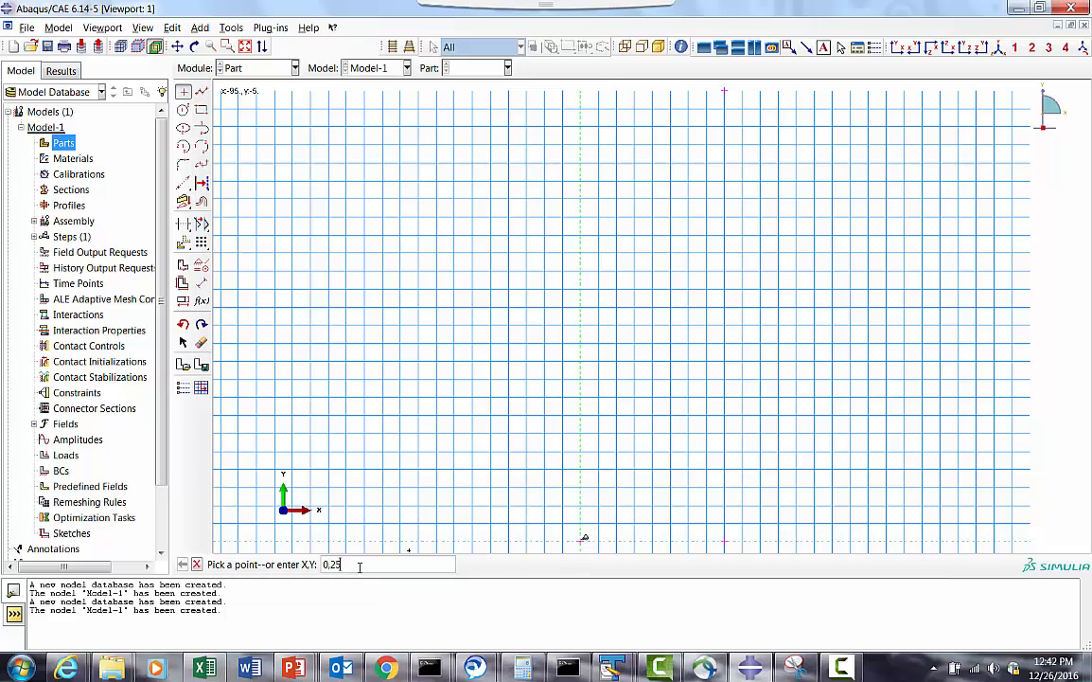
key("Return")
Step: Draw a closed rectangle of connected lines through the origin and the three isolated points
left_click(201, 91)
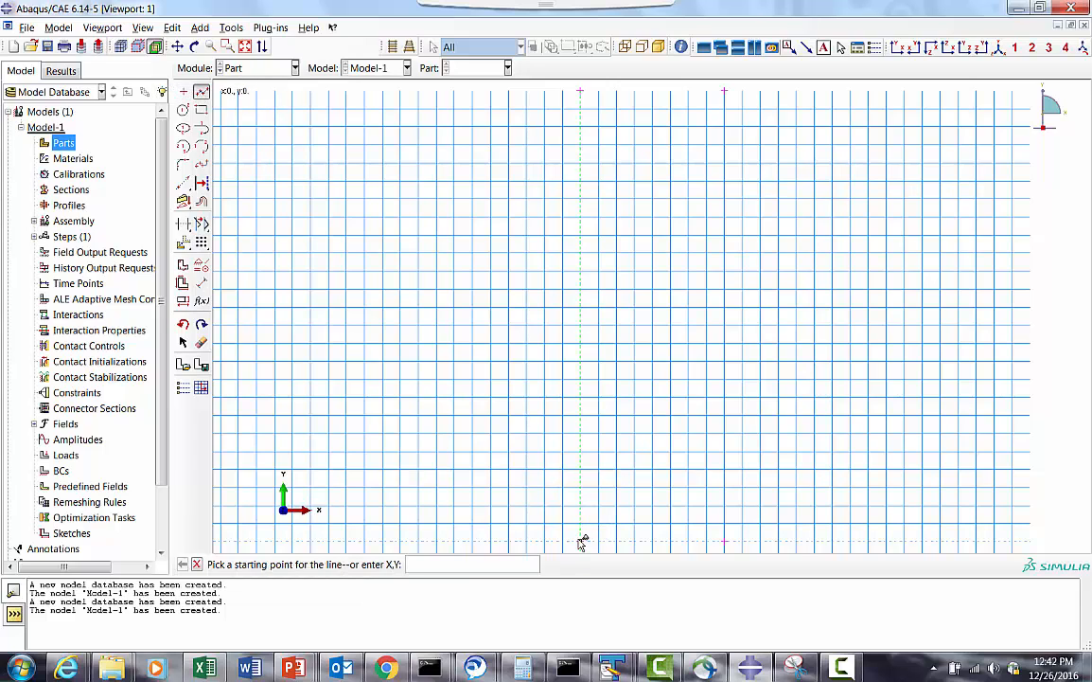
left_click(582, 541)
left_click(723, 540)
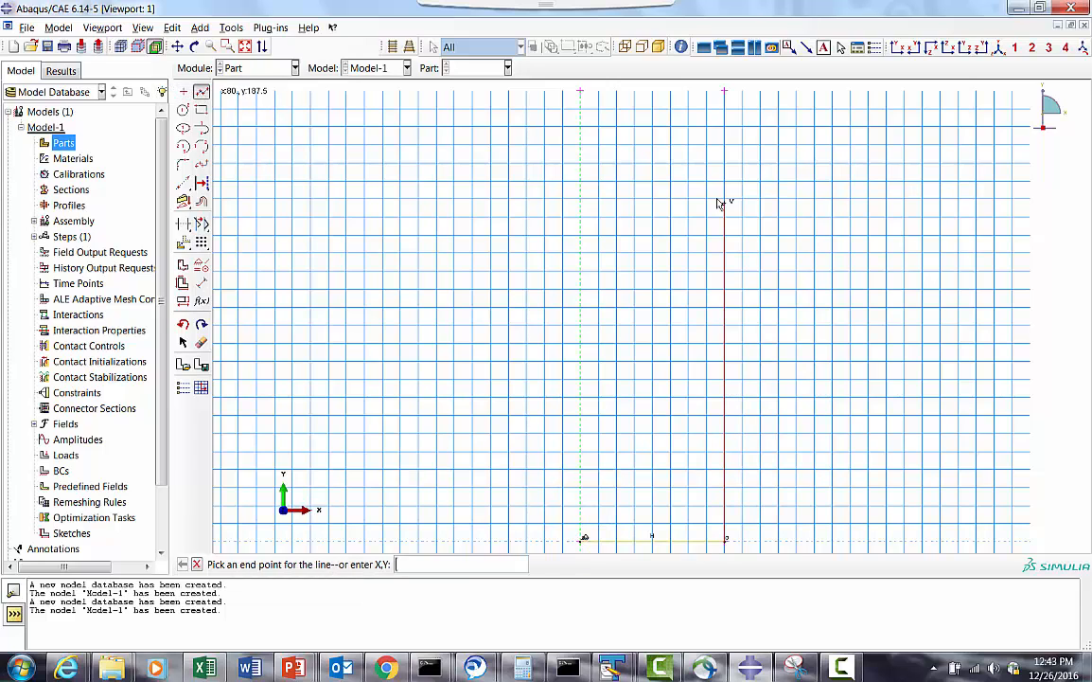
left_click(726, 90)
left_click(583, 92)
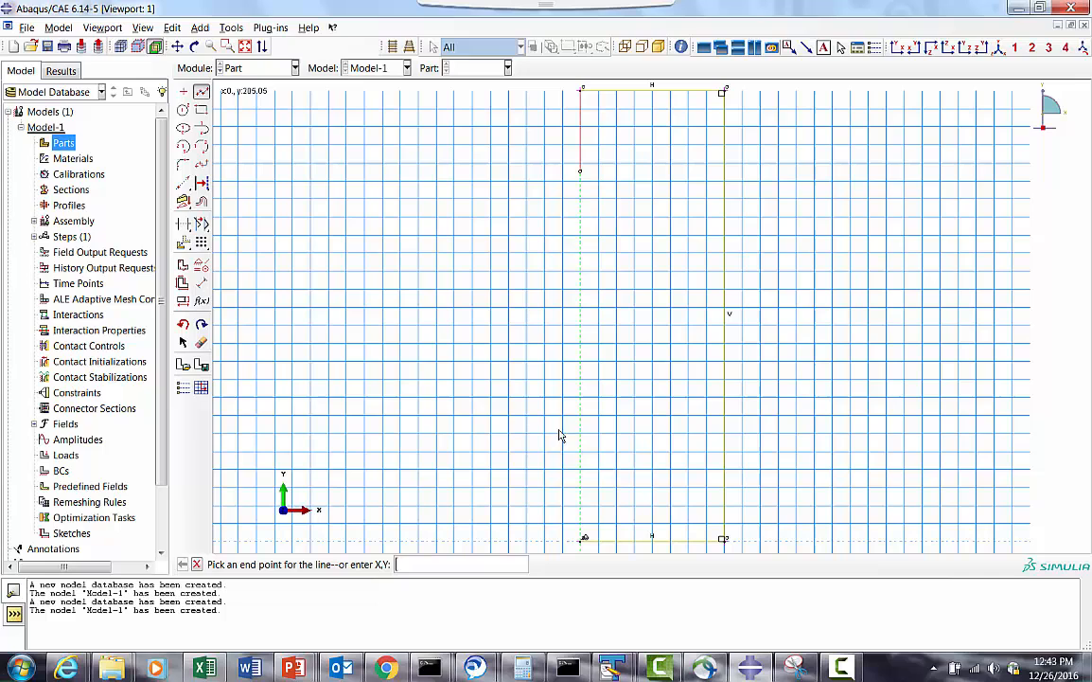
left_click(584, 540)
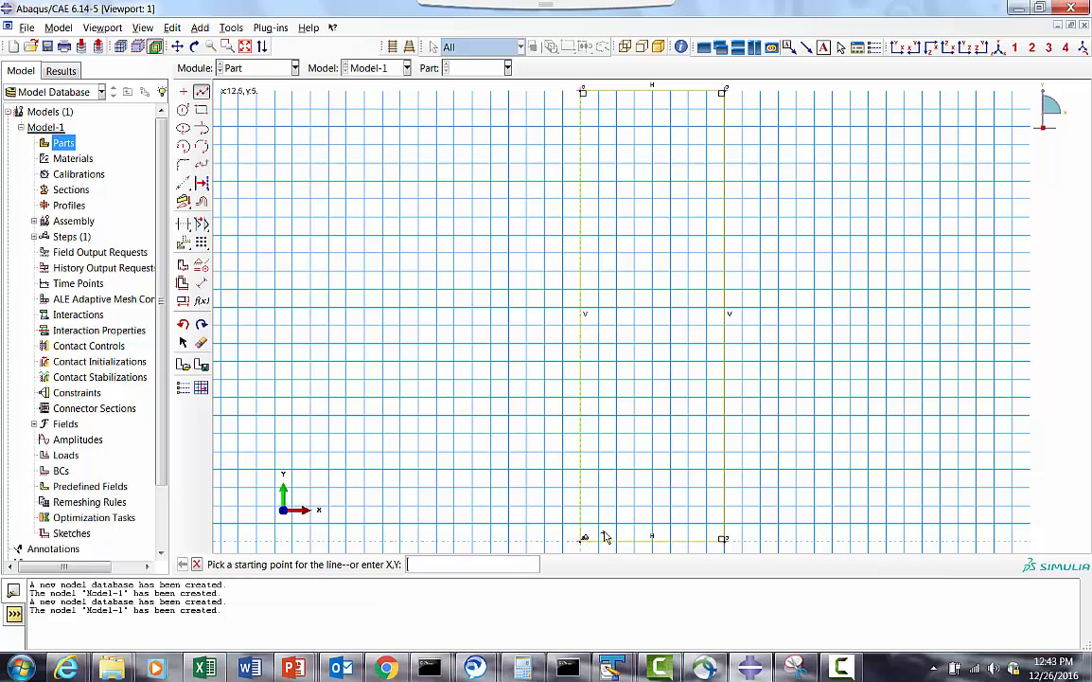
left_click(196, 564)
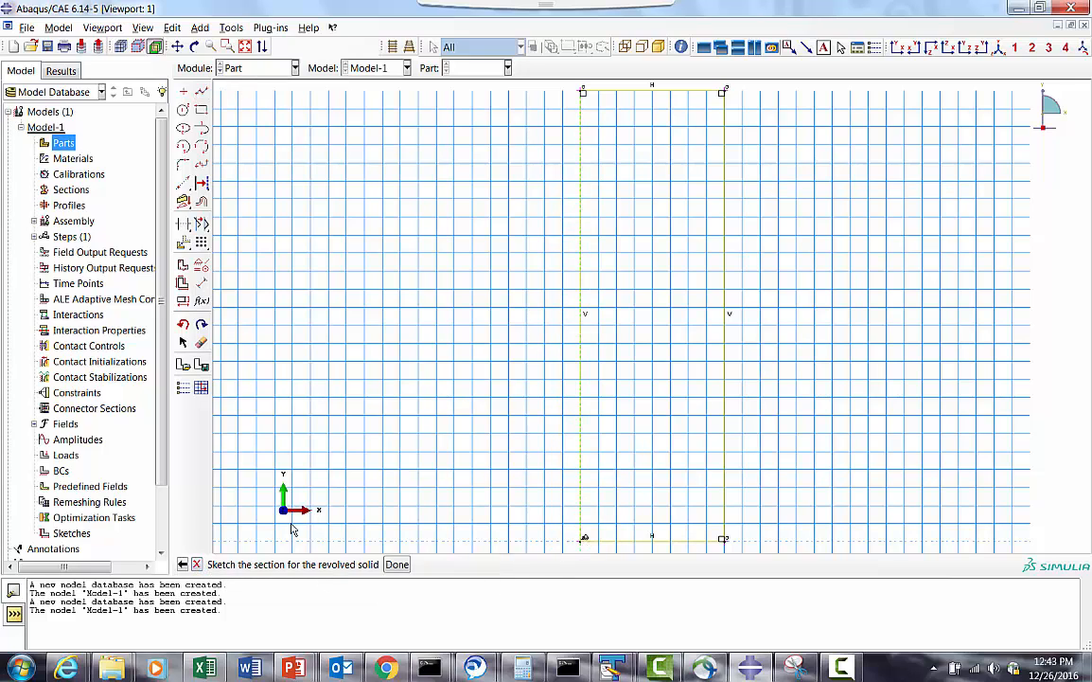
Step: Finish the section sketch and revolve it 360 degrees into a solid cylinder
left_click(397, 564)
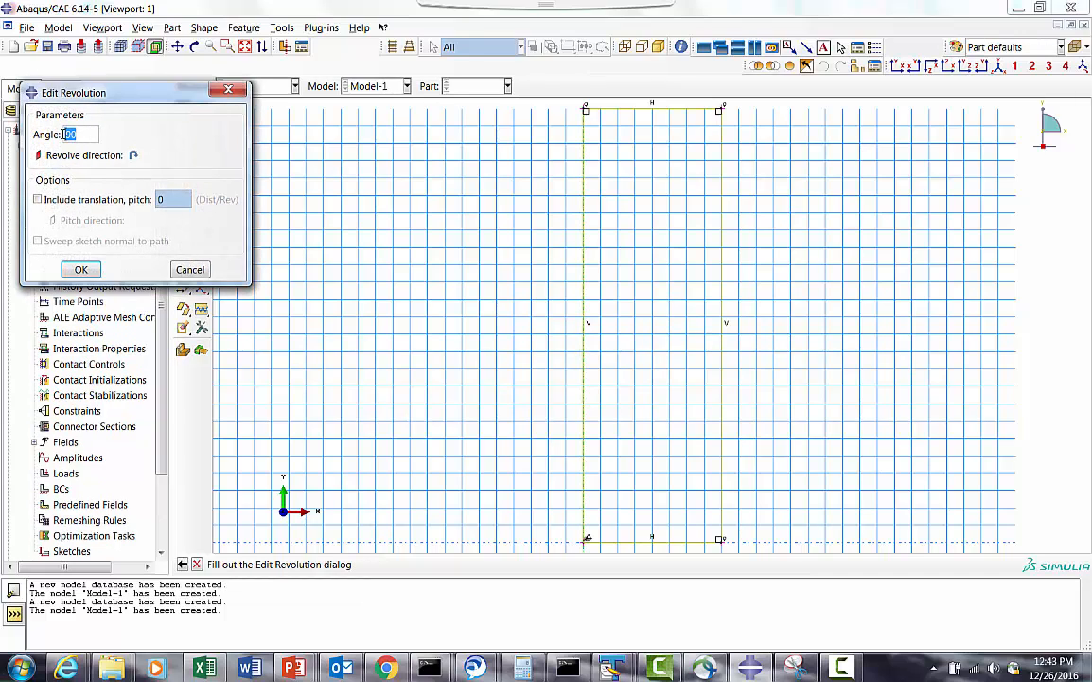
type("360")
left_click(81, 269)
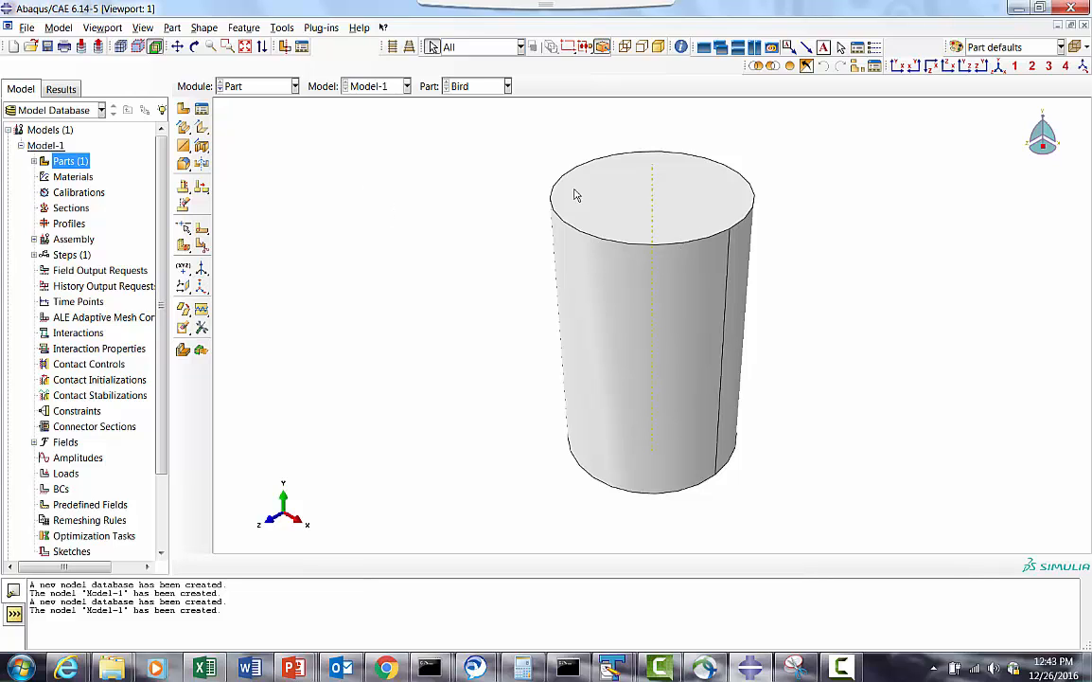
Step: Partition the cylinder with a cutting plane normal to its top circular edge, at the point where the vertical seam meets it
left_click(194, 47)
mouse_move(691, 298)
left_mouse_down()
mouse_move(663, 204)
mouse_move(722, 360)
mouse_move(685, 354)
mouse_move(653, 466)
mouse_move(672, 323)
mouse_move(682, 317)
left_mouse_up()
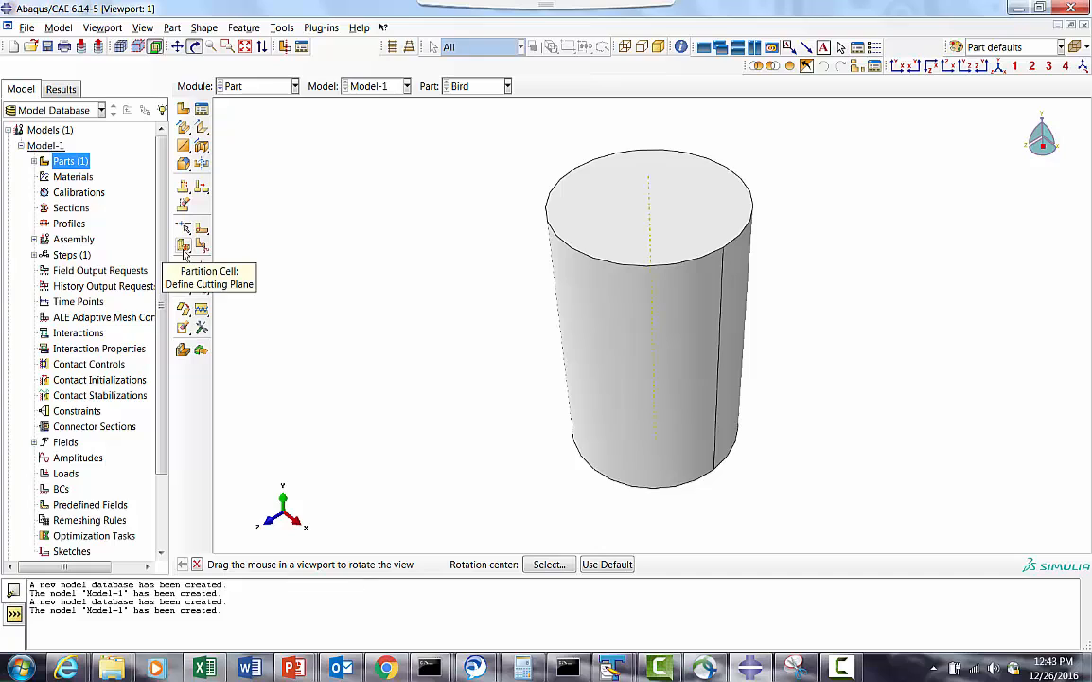
left_click(184, 248)
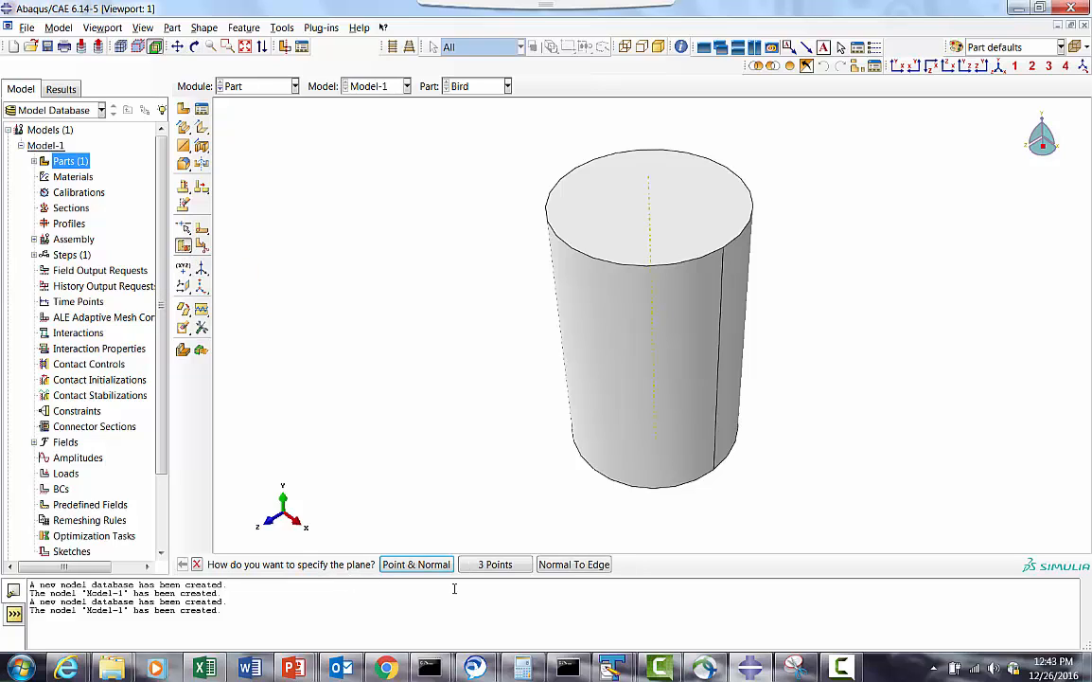
left_click(574, 565)
left_click(687, 266)
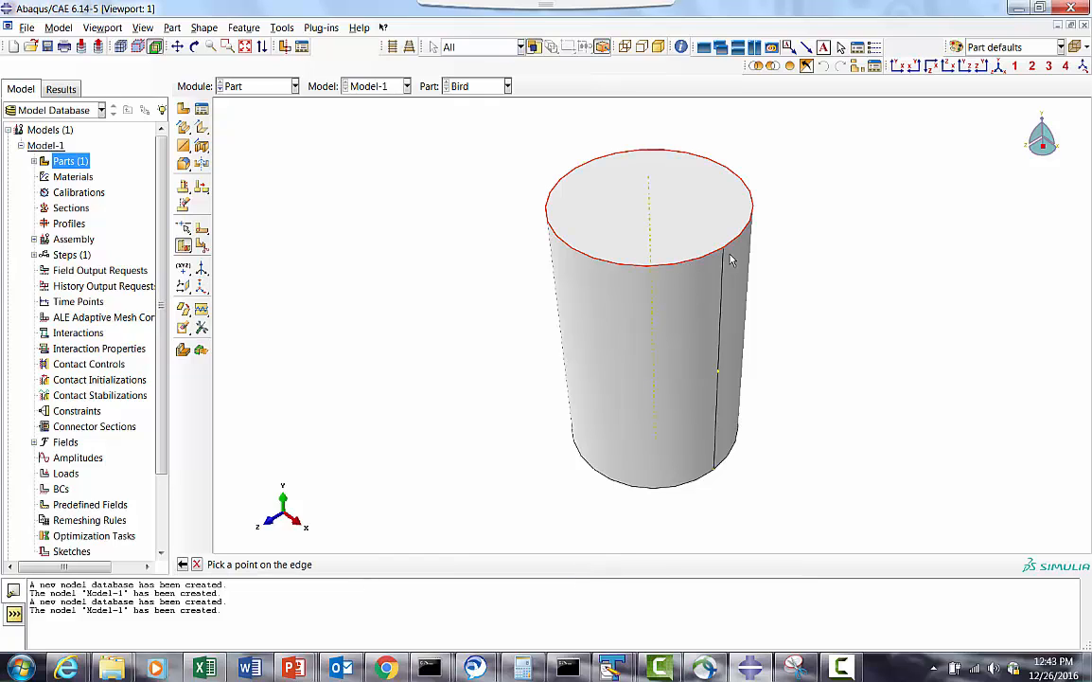
left_click(722, 252)
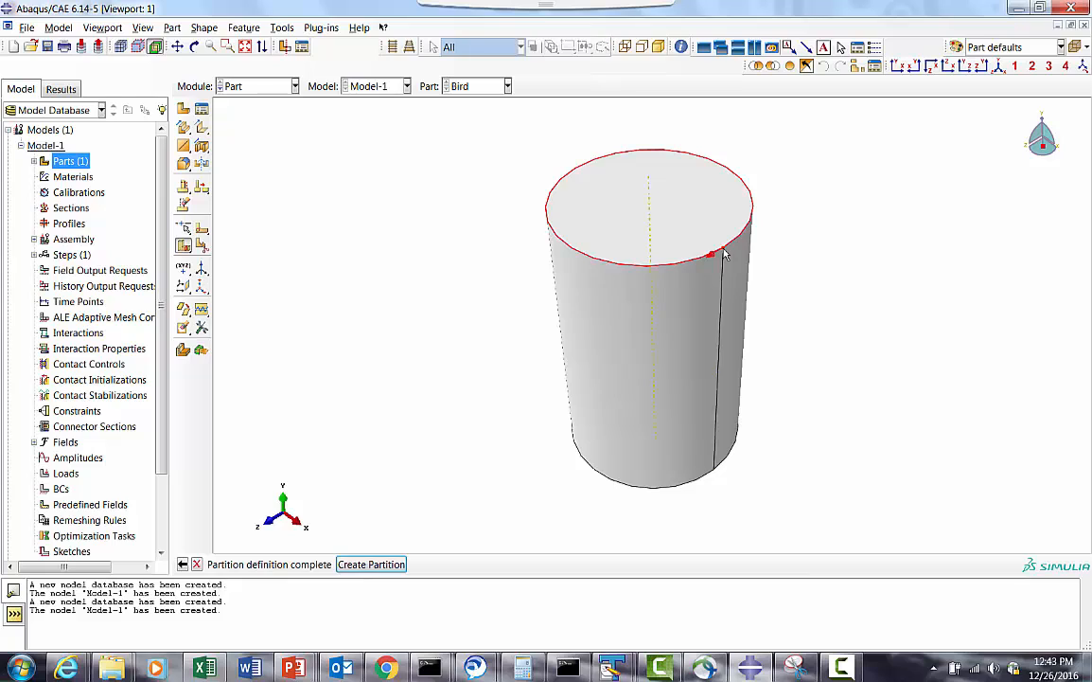
left_click(375, 565)
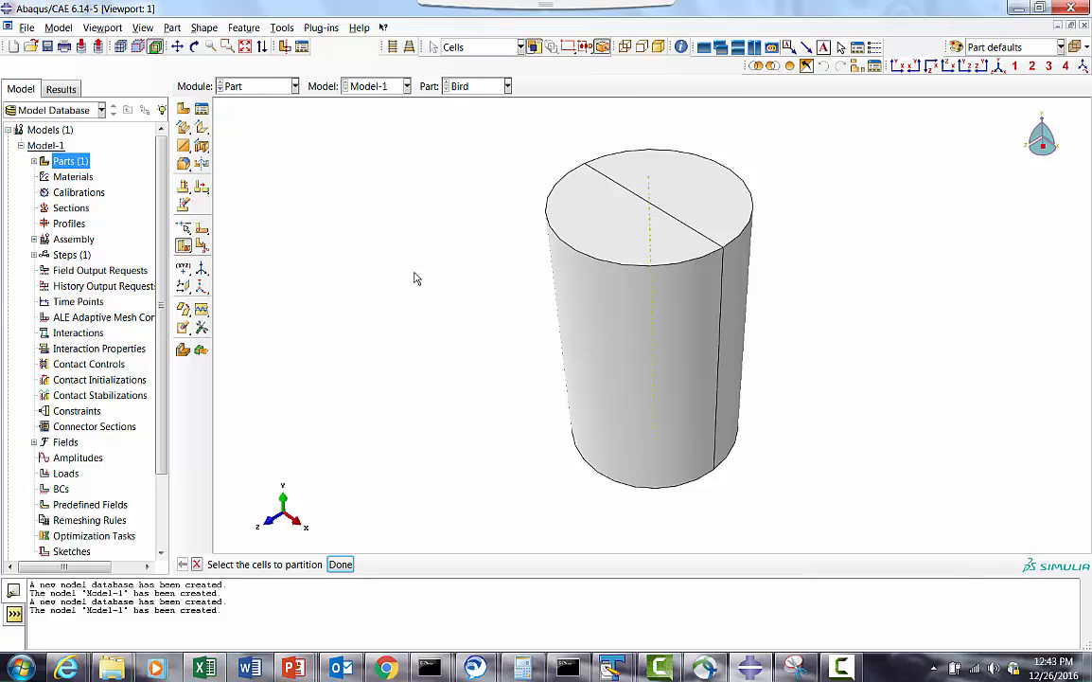
Step: Switch to the Property module and start a new material named Water
left_click(220, 86)
left_click(242, 119)
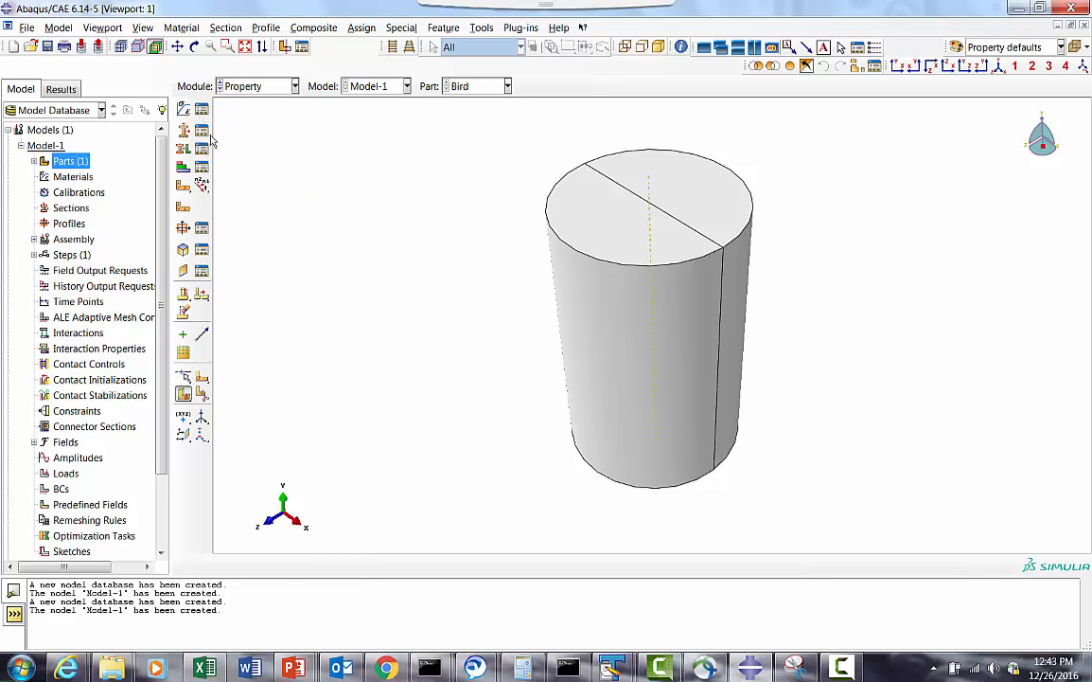
left_click(202, 110)
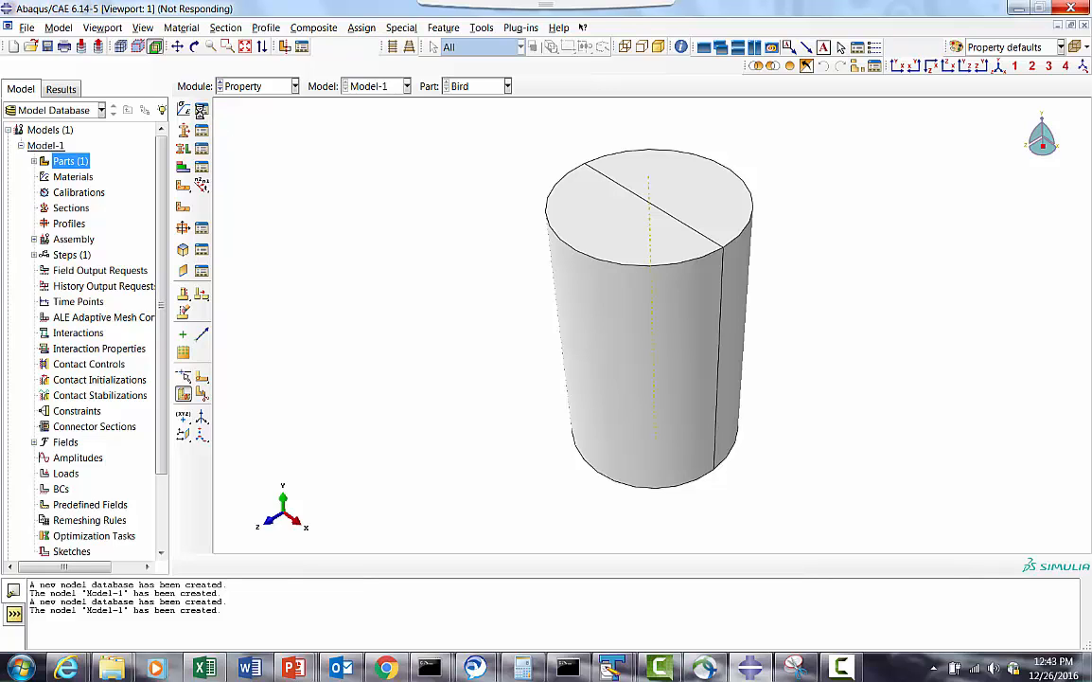
left_click(163, 125)
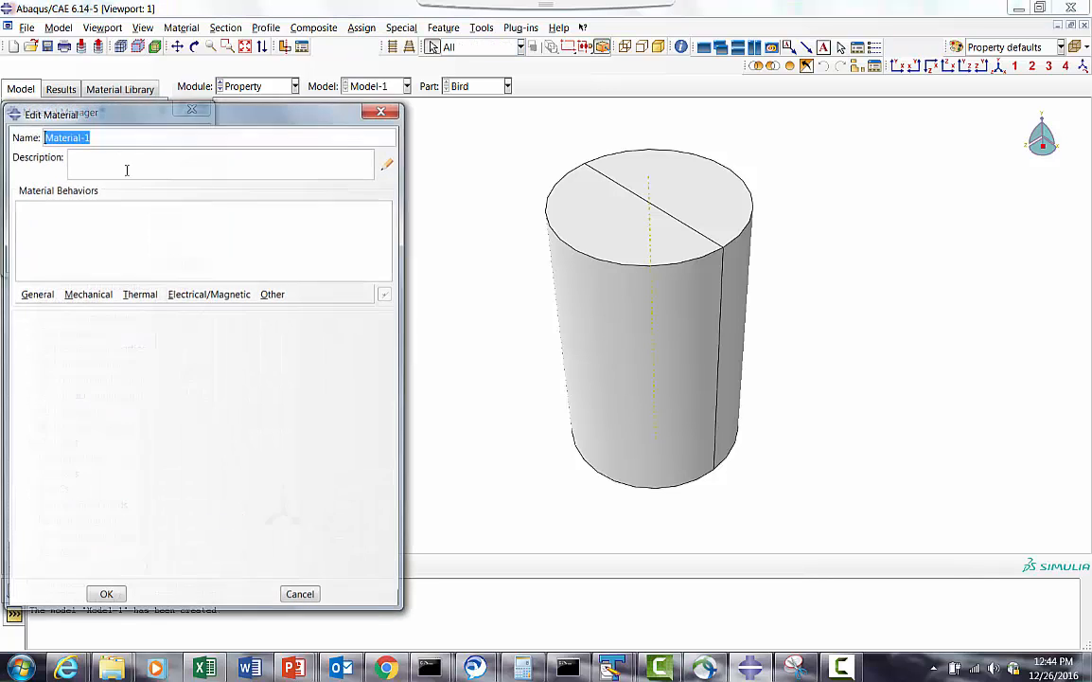
type("Wa")
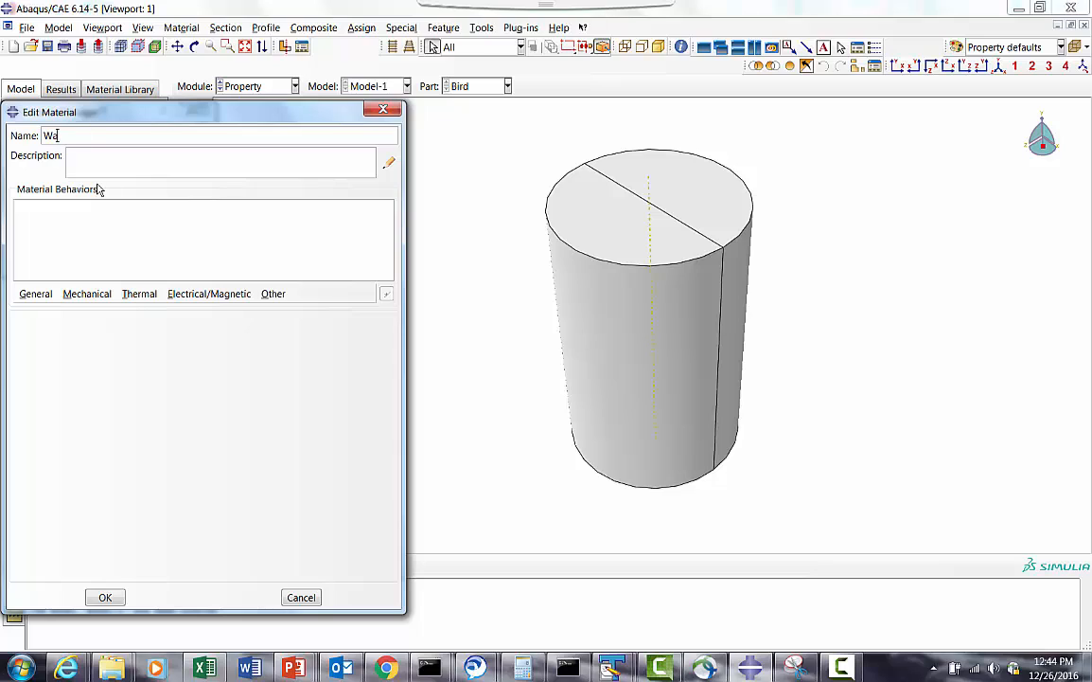
type("ter")
Step: Add a Density behavior to the Water material with a mass density of 0.94e-09
left_click(30, 294)
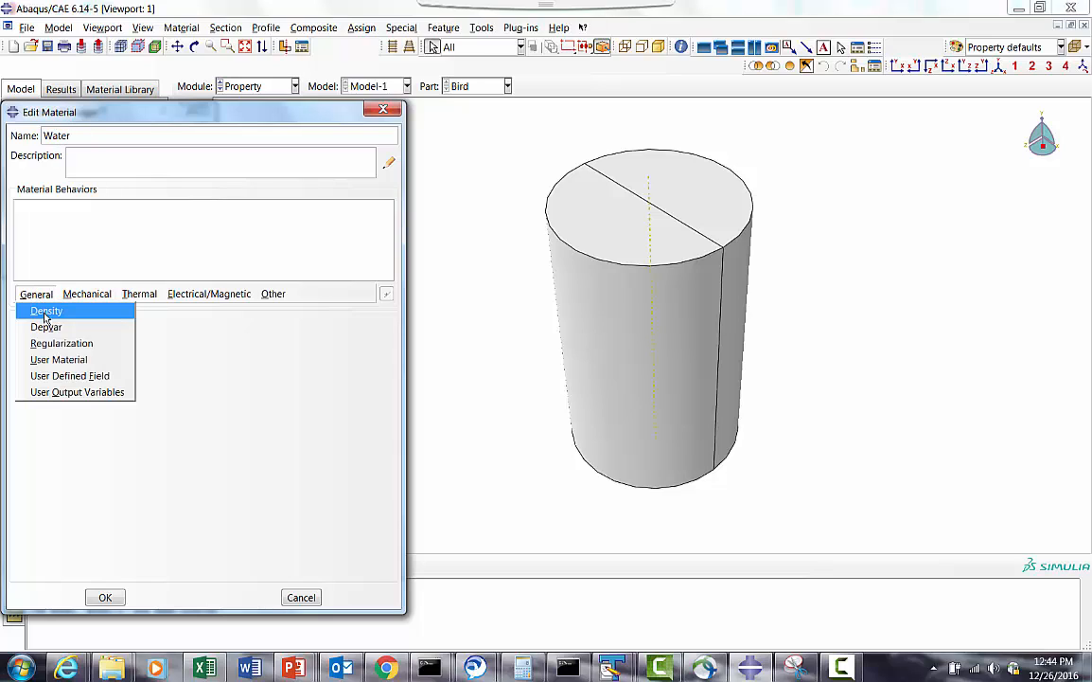
left_click(40, 310)
left_click(61, 445)
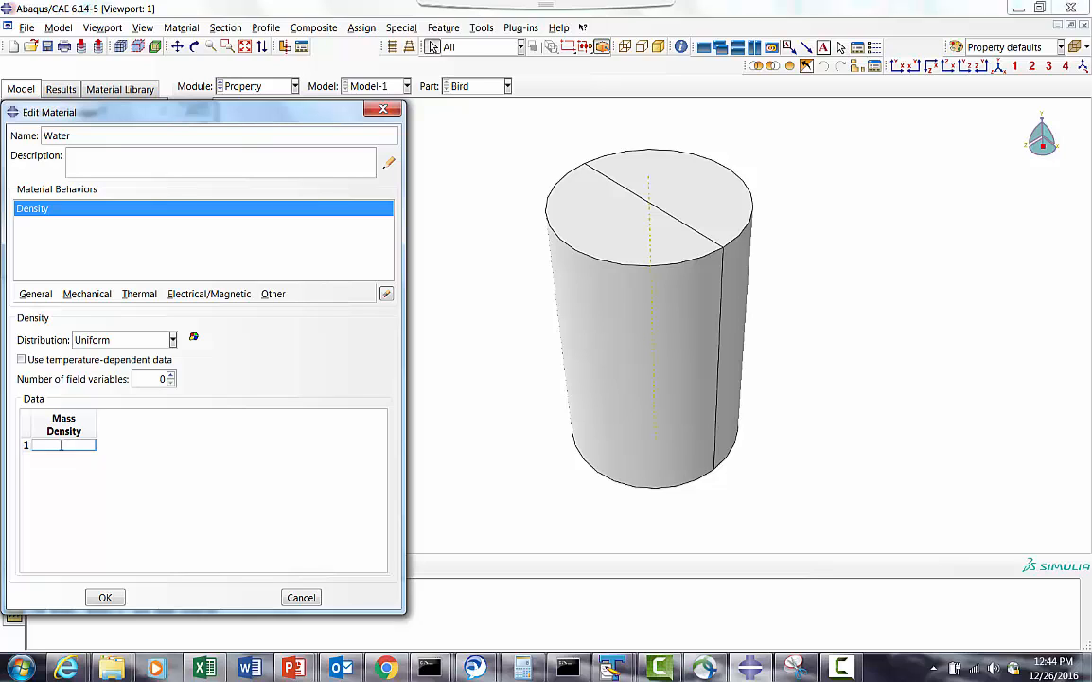
type("0.94e-09")
key("Return")
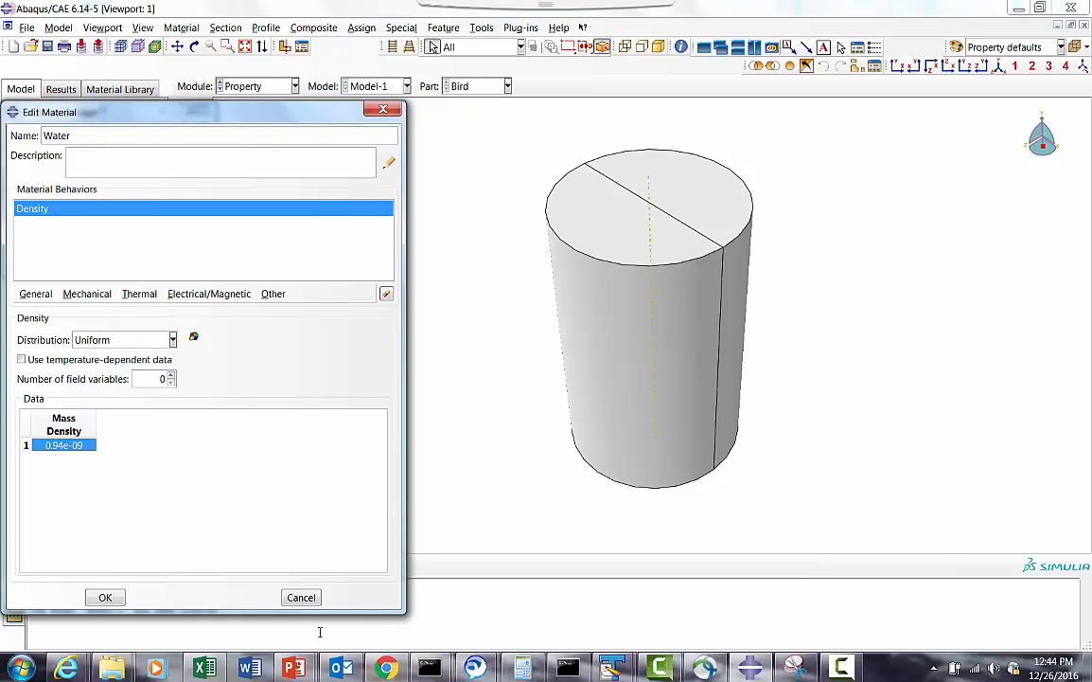
Step: Check the material data on the Problem Description slide in PowerPoint, return to Abaqus/CAE and set Water's mass density to 0.94e-10
mouse_move(294, 667)
left_click(254, 599)
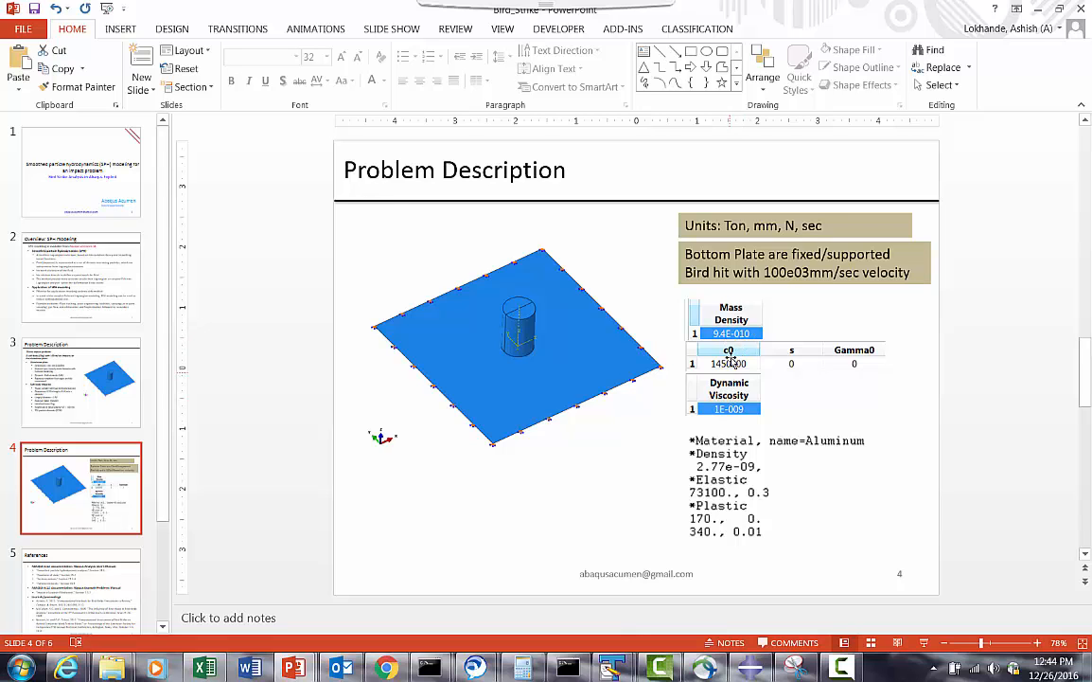
left_click(1038, 11)
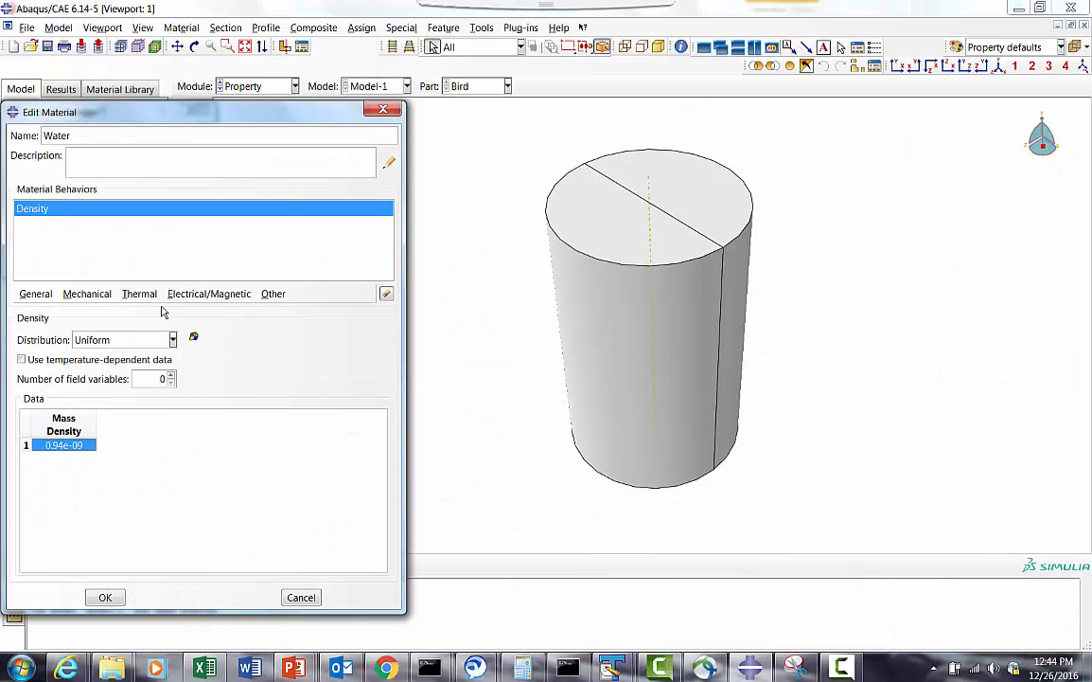
double_click(88, 445)
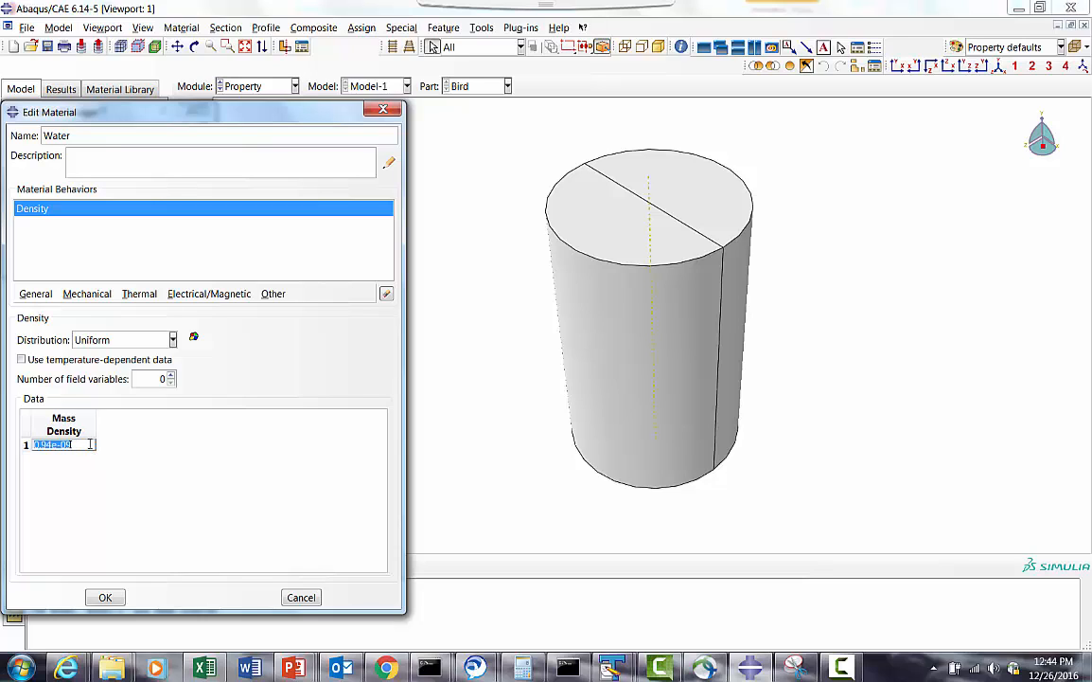
key("BackSpace")
type("0.94e-10")
key("Return")
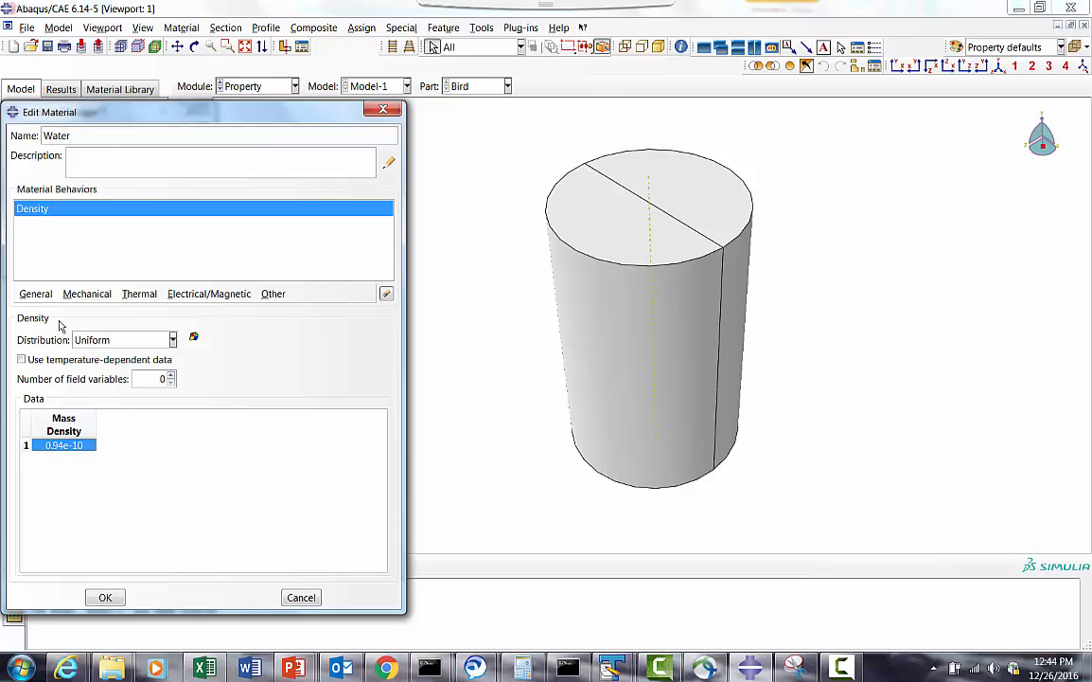
Step: Add the Eos and Viscosity mechanical behaviors to the Water material
left_click(37, 294)
mouse_move(72, 299)
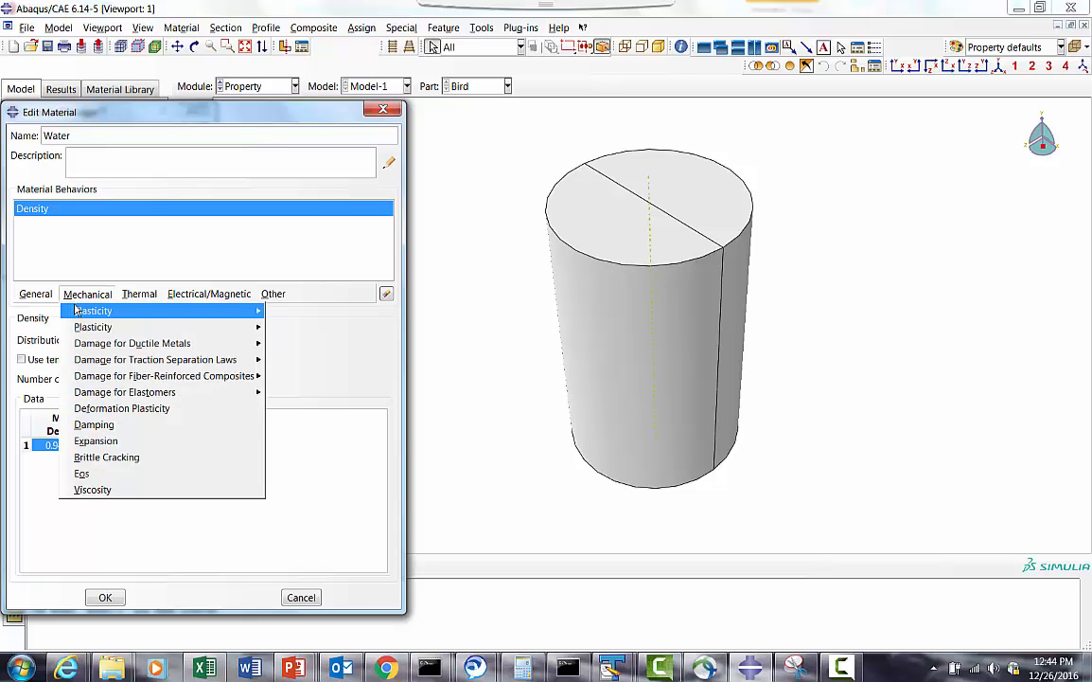
left_click(82, 474)
left_click(84, 292)
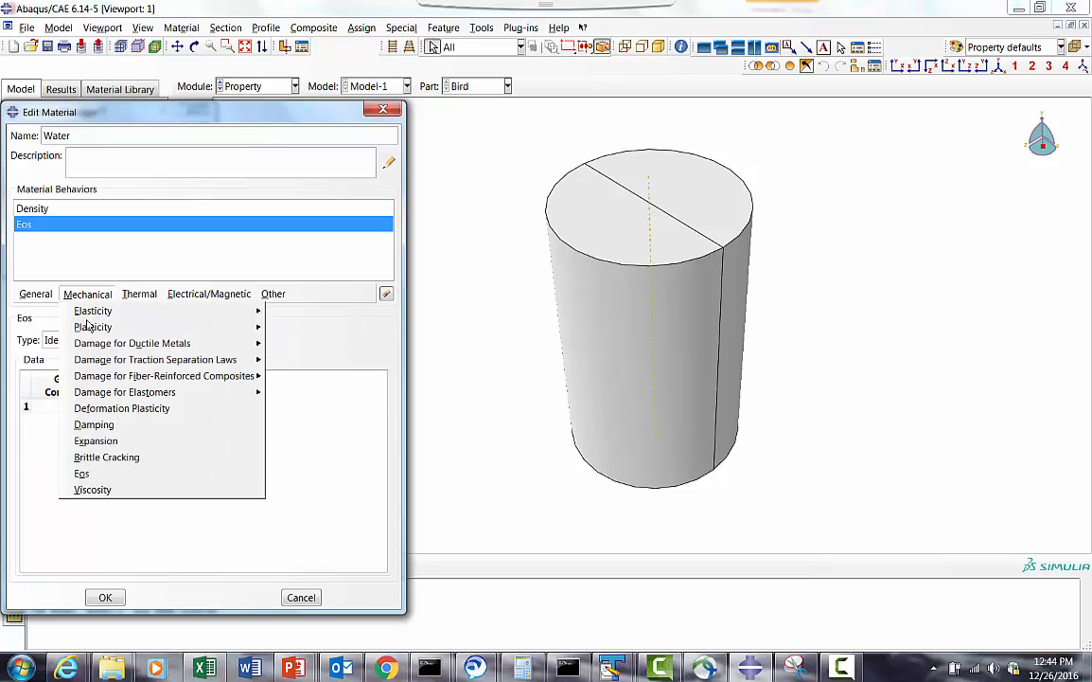
left_click(90, 488)
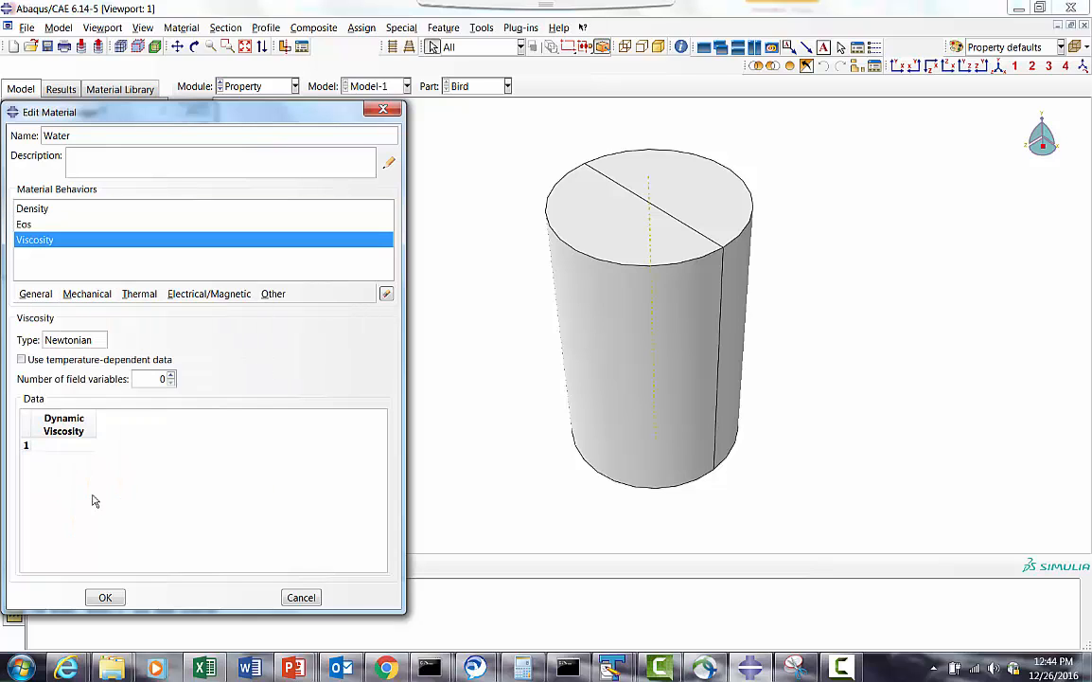
Step: Set Water's Eos type to Us - Up with c0 1450e03, s 0 and Gamma0 0
left_click(41, 223)
left_click(77, 406)
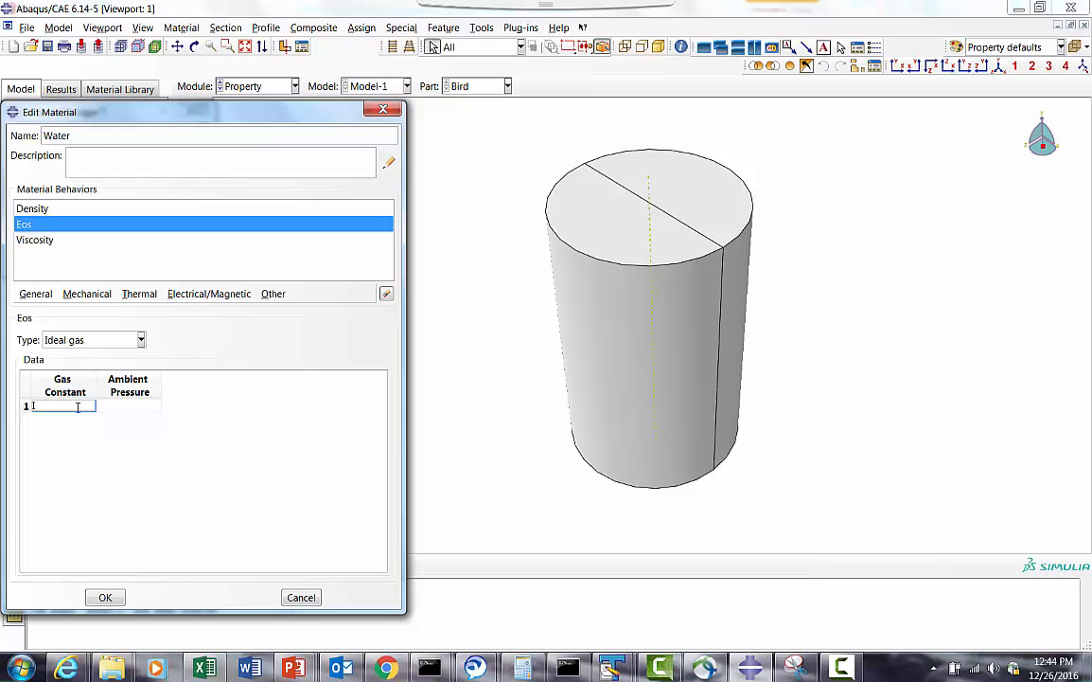
left_click(87, 342)
left_click(64, 387)
left_click(68, 395)
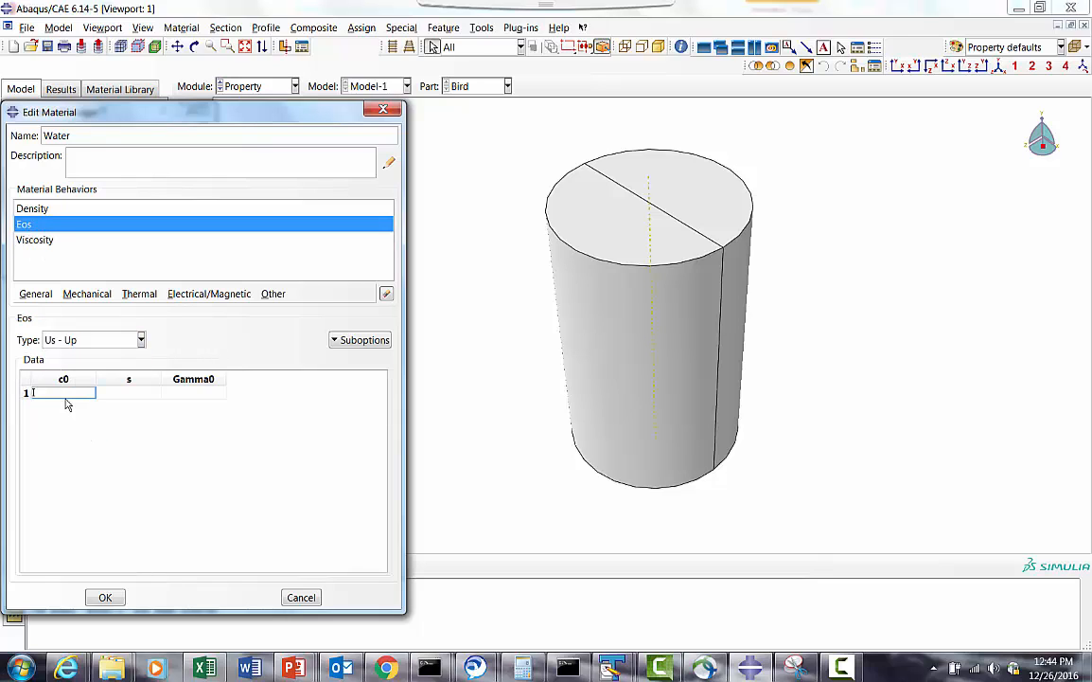
type("1450e03")
left_click(123, 392)
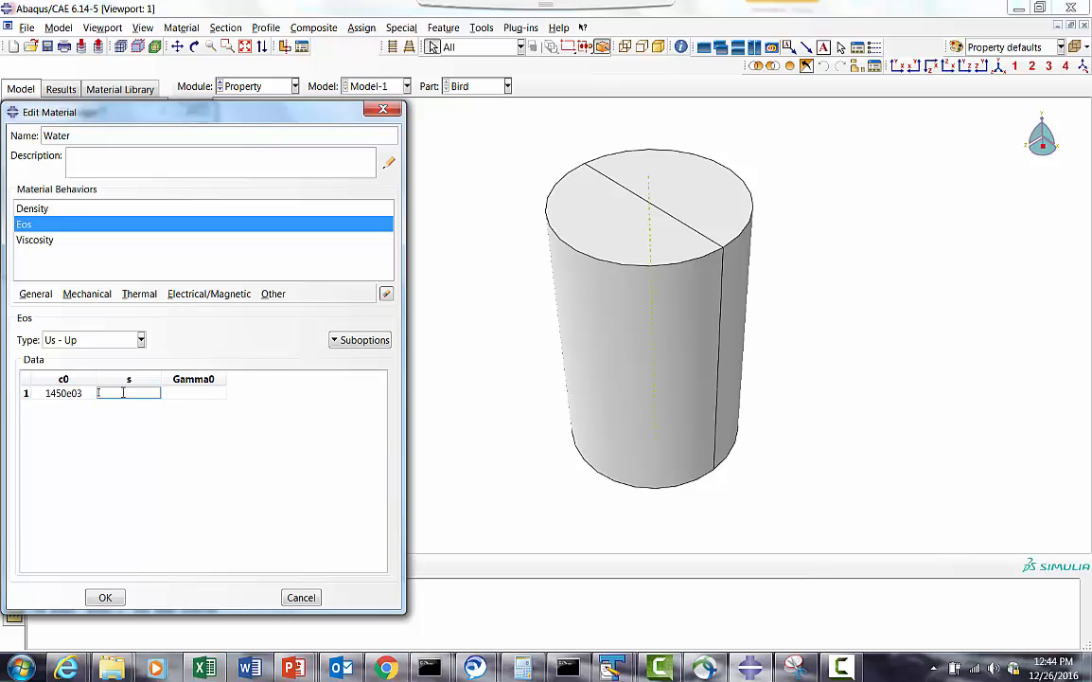
left_click(181, 394)
type("0")
left_click(172, 435)
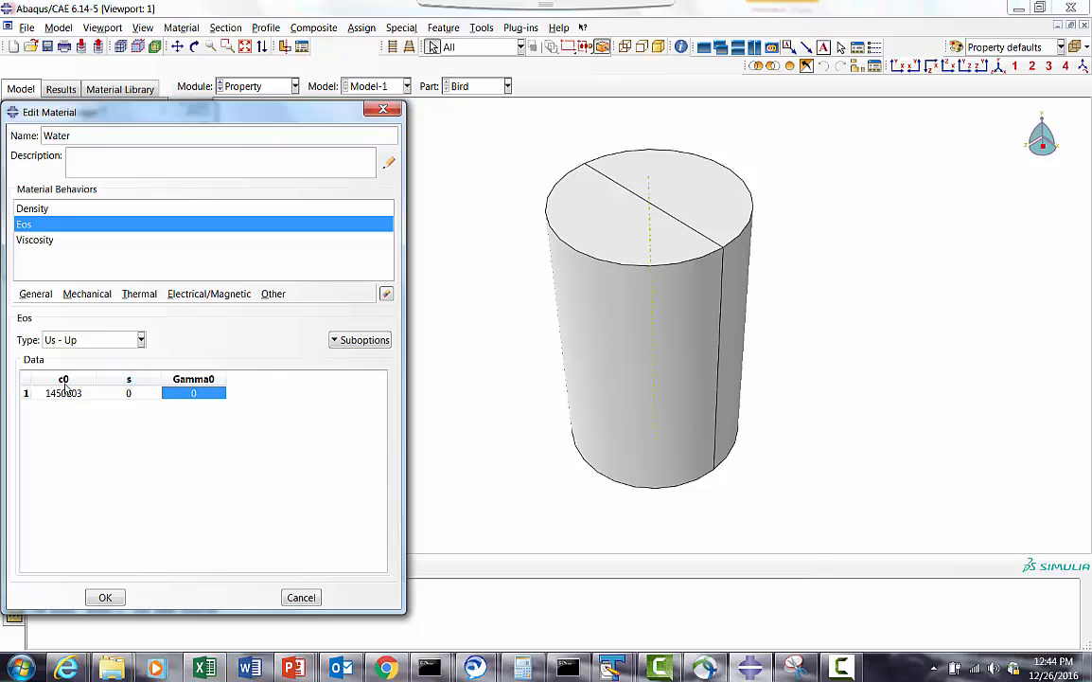
Step: Set the dynamic viscosity of the Water material to 1e-09
left_click(32, 241)
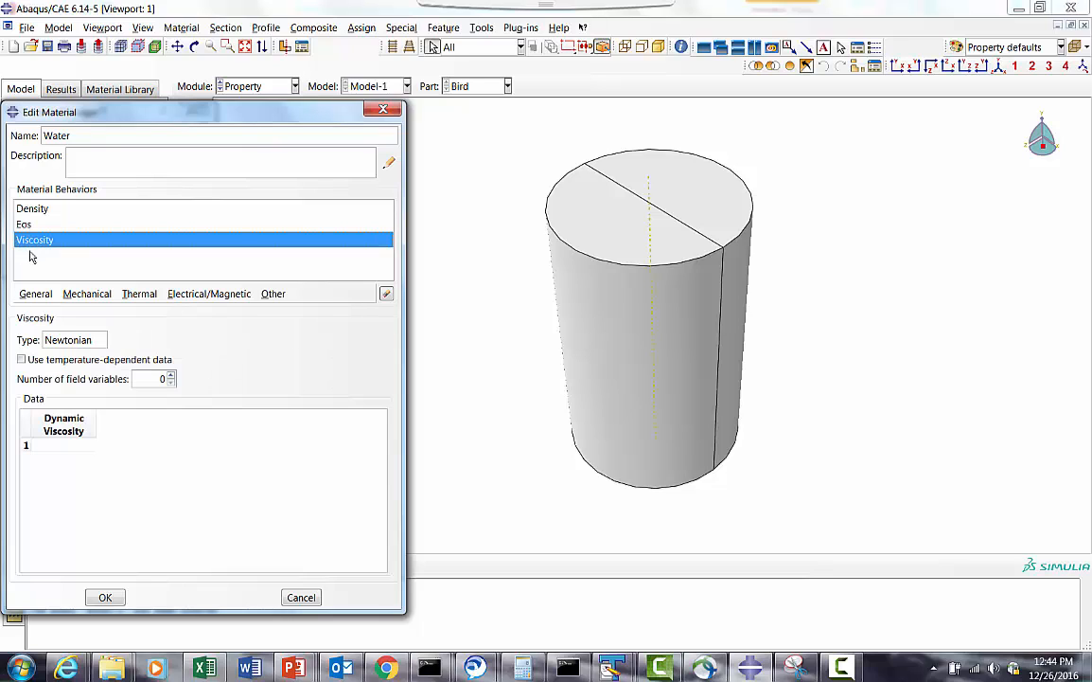
left_click(80, 445)
type("1e-09")
key("Return")
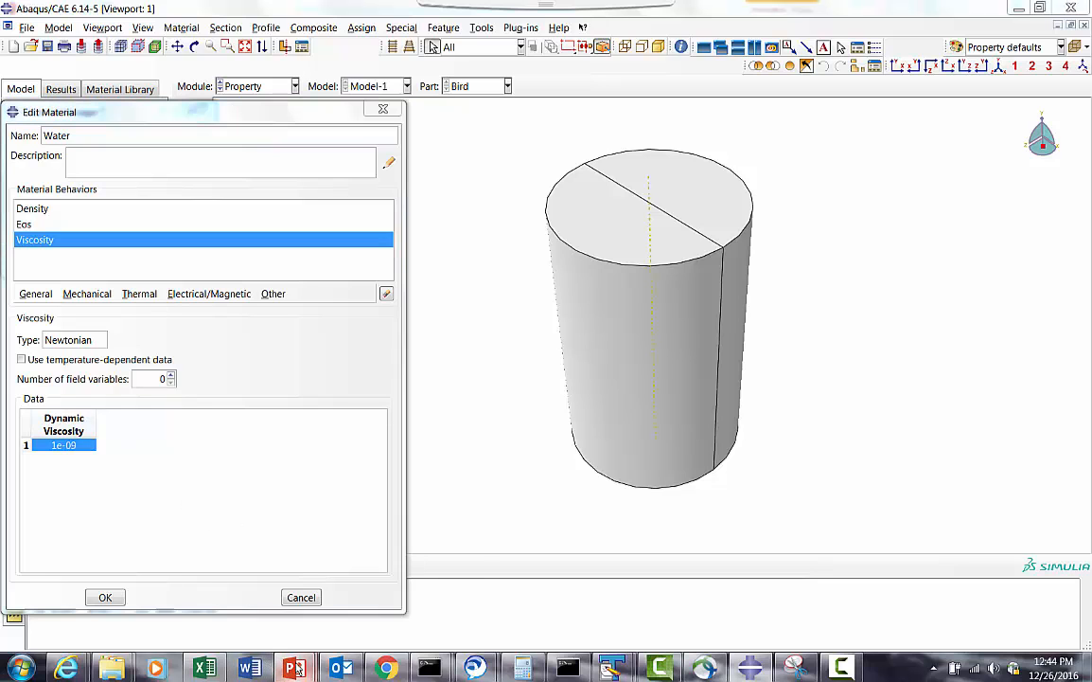
Step: Check Water's values against the Problem Description slide in PowerPoint, then return to Abaqus/CAE and accept the material definition
mouse_move(296, 668)
left_click(218, 568)
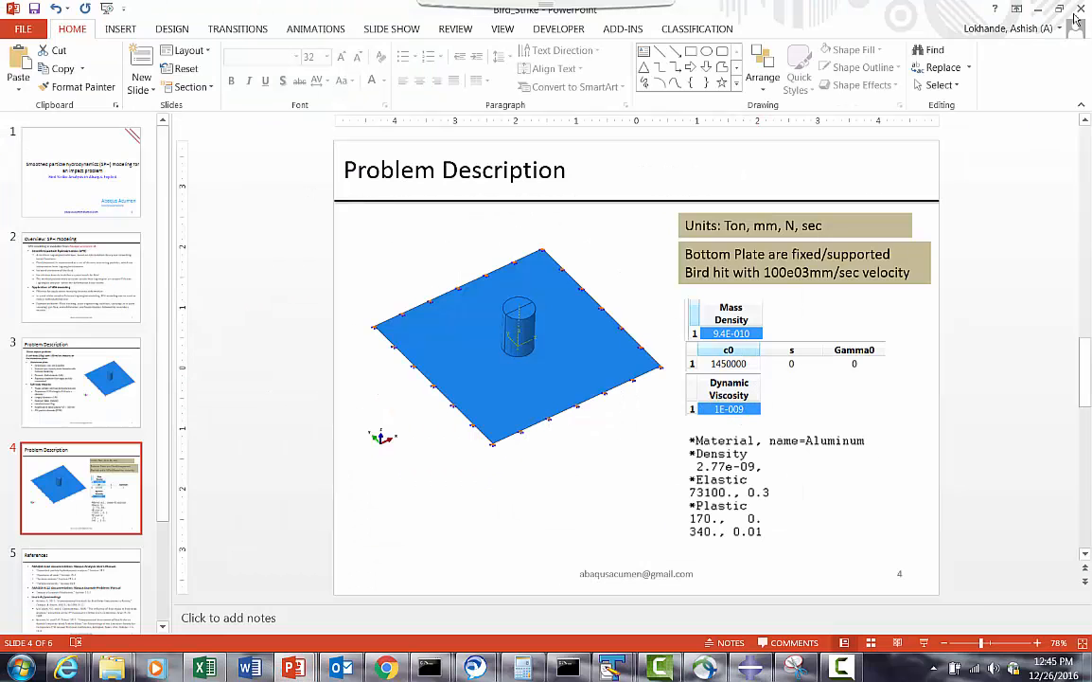
left_click(1038, 8)
left_click(109, 595)
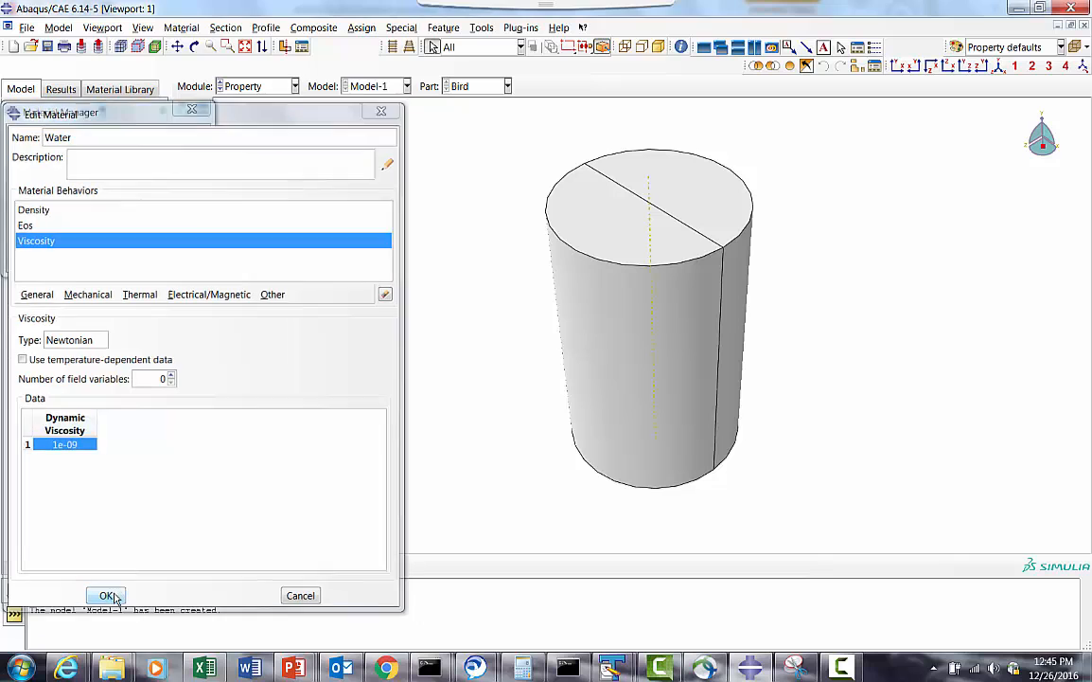
left_click(190, 260)
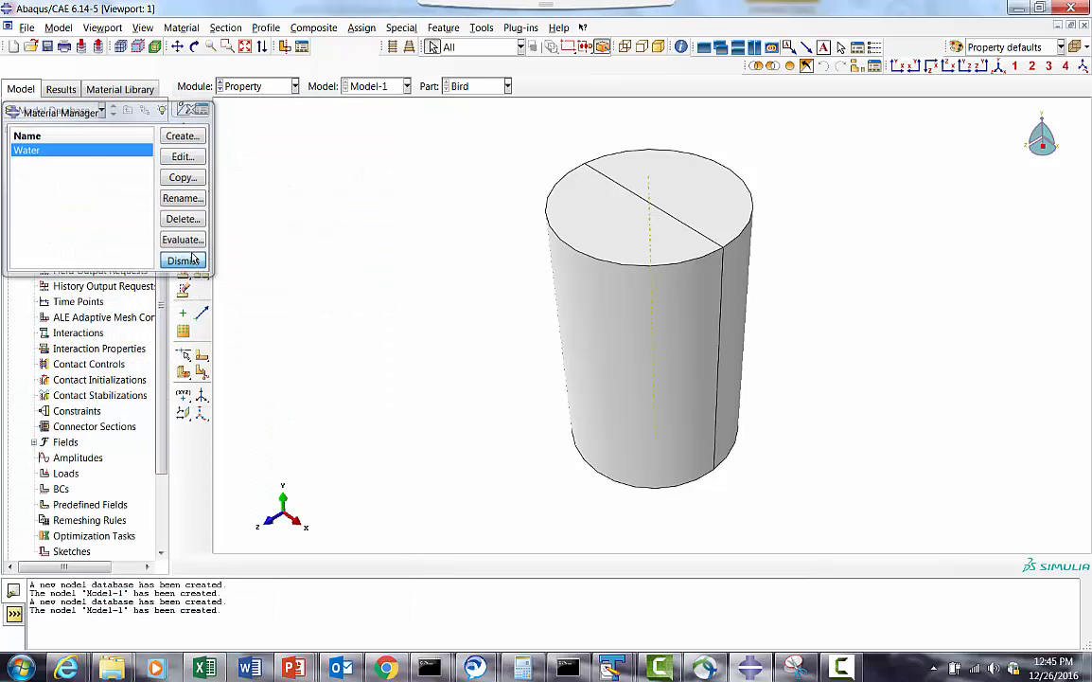
Step: Create a solid, homogeneous section named Water that uses the Water material
left_click(201, 132)
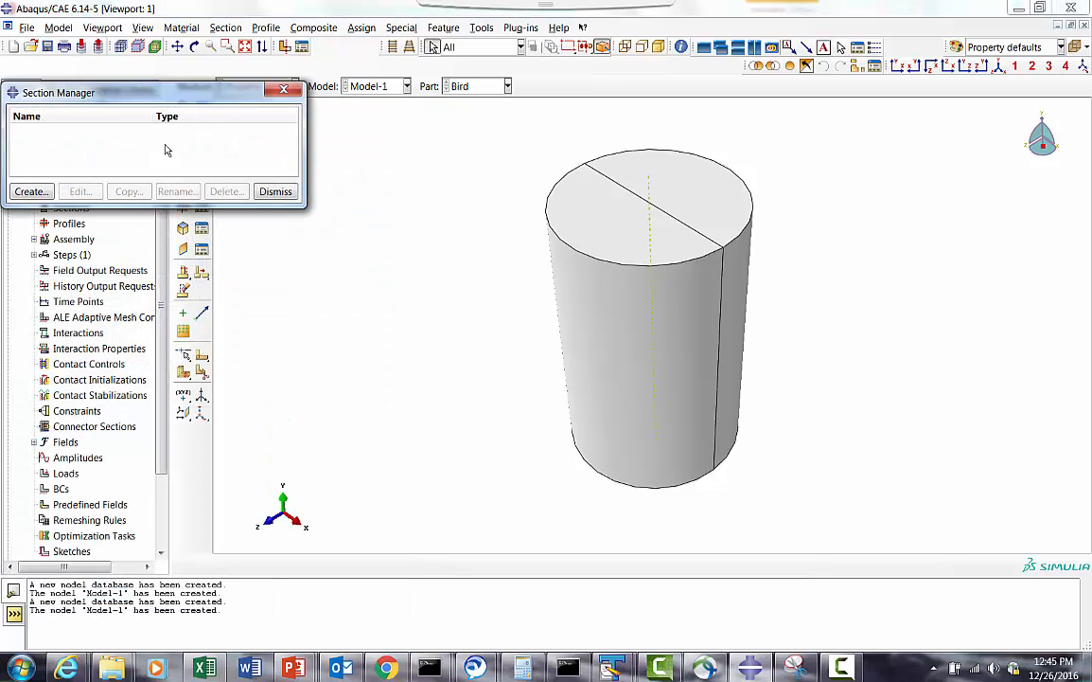
left_click(44, 193)
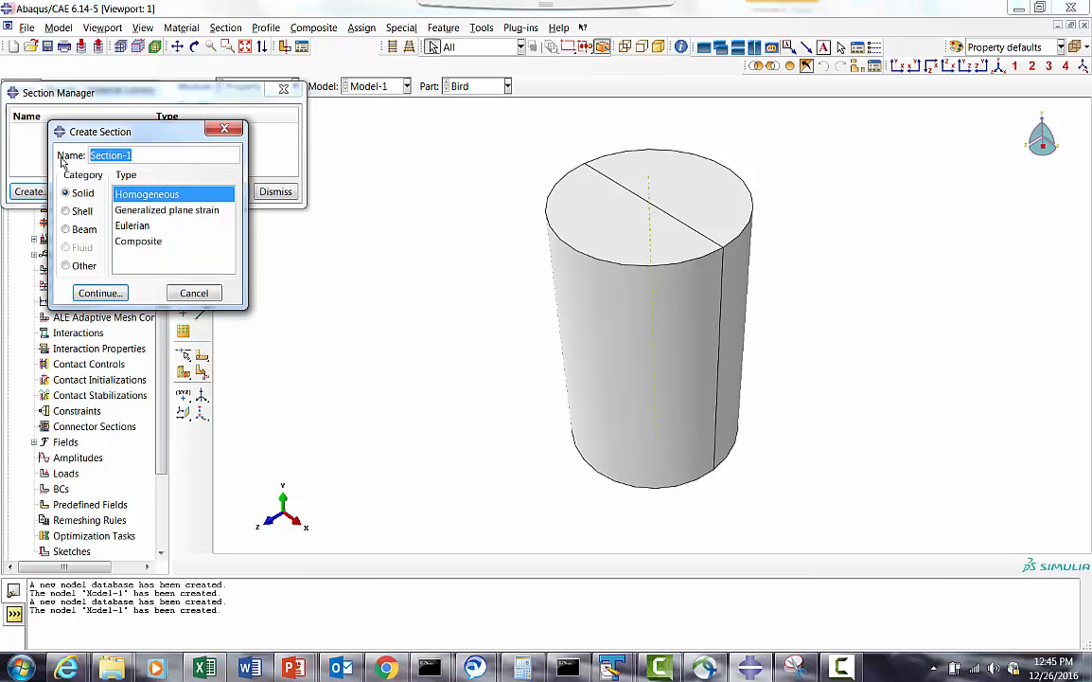
type("Water")
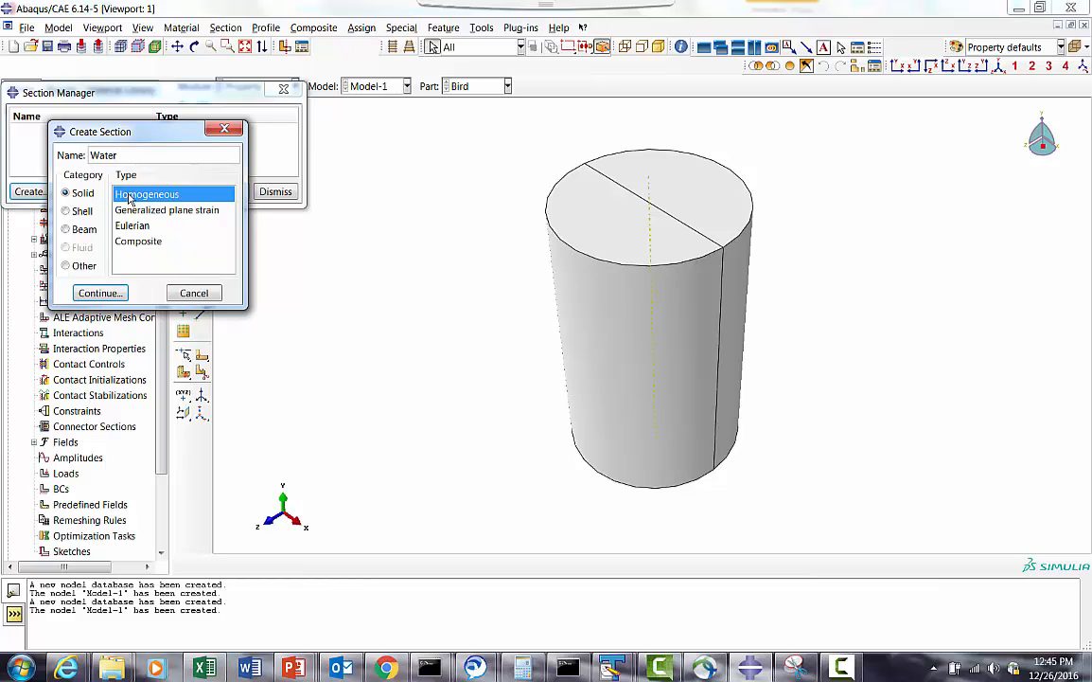
left_click(101, 295)
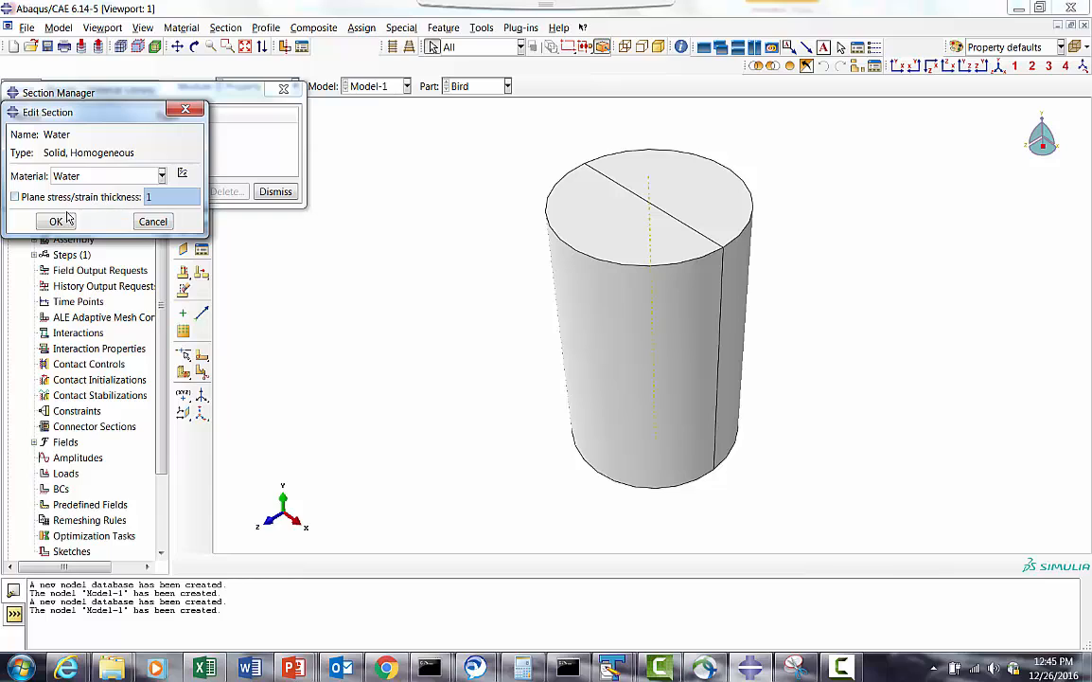
left_click(55, 220)
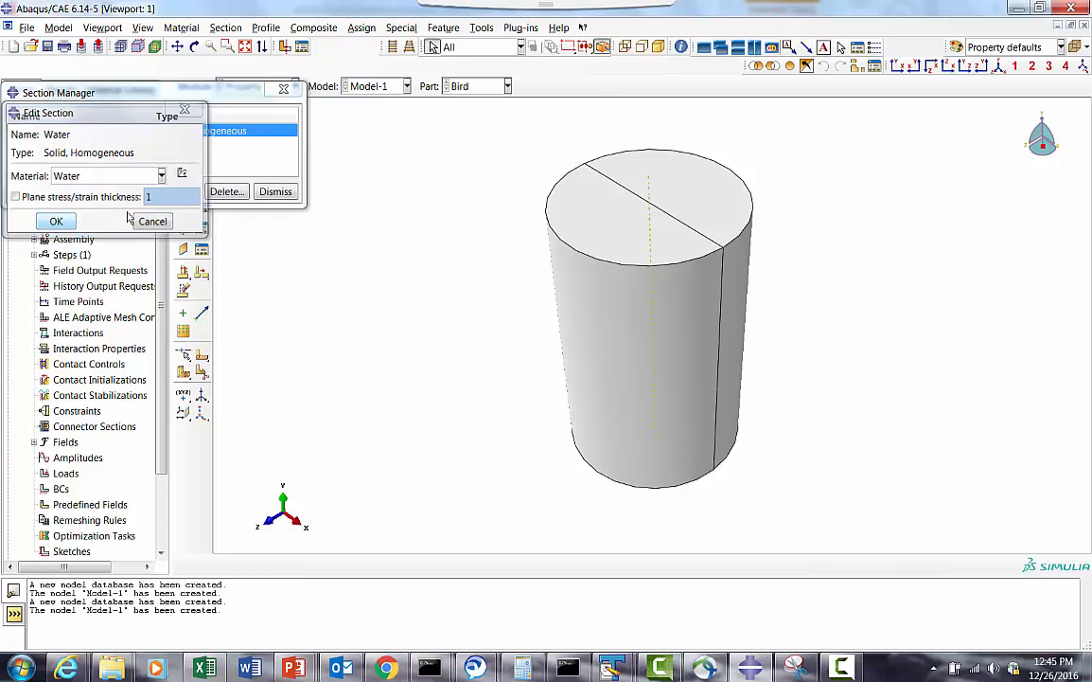
left_click(264, 194)
Step: Assign the Water section to the entire Bird cylinder, creating Set-1 for the region
left_click(185, 135)
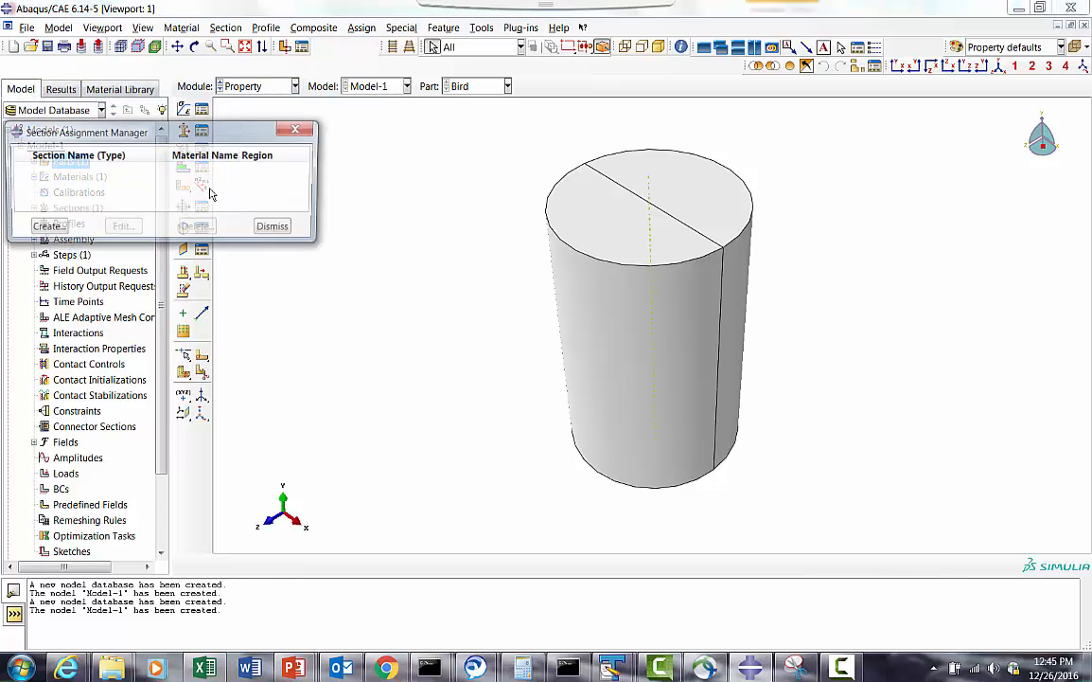
left_click(46, 228)
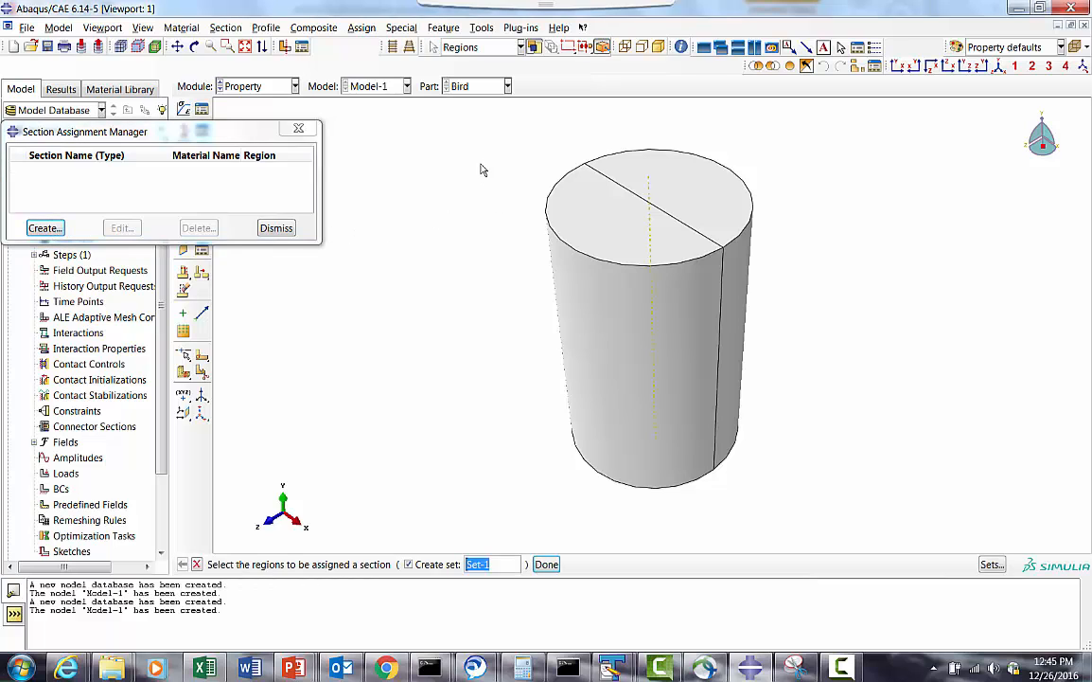
left_click_drag(481, 170, 852, 500)
middle_click(430, 509)
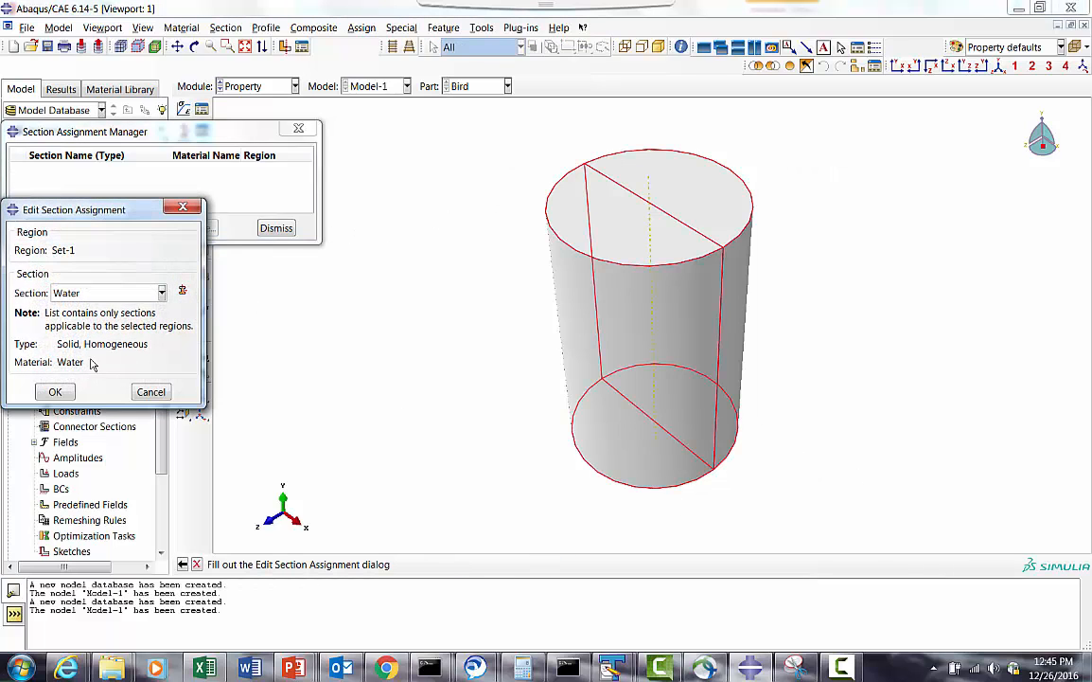
left_click(55, 391)
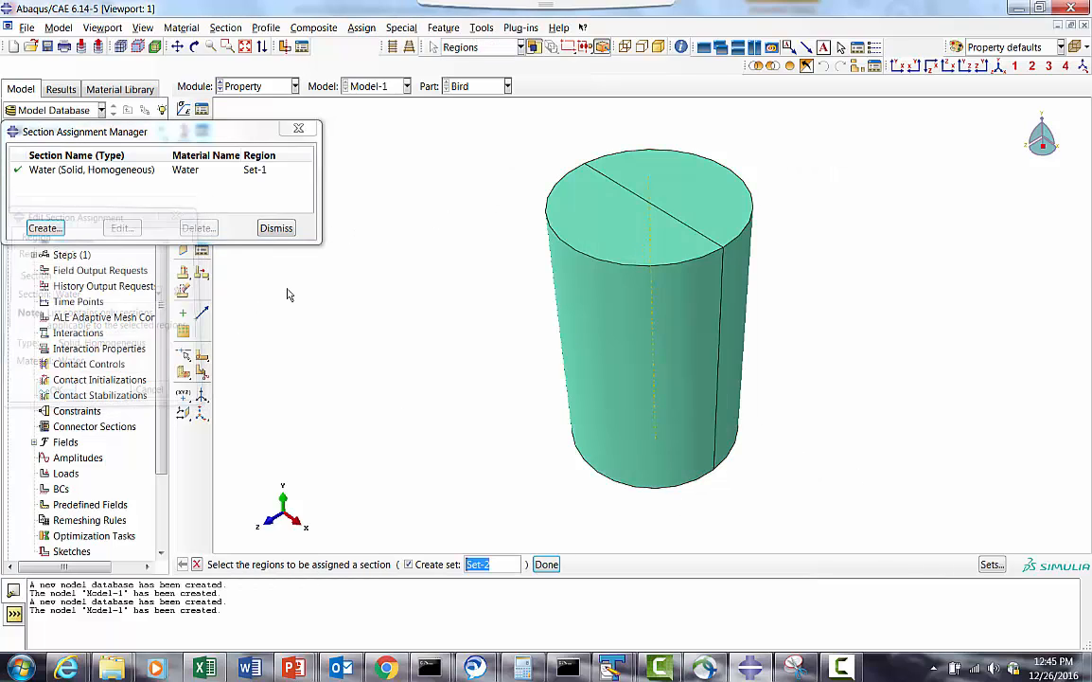
left_click(276, 228)
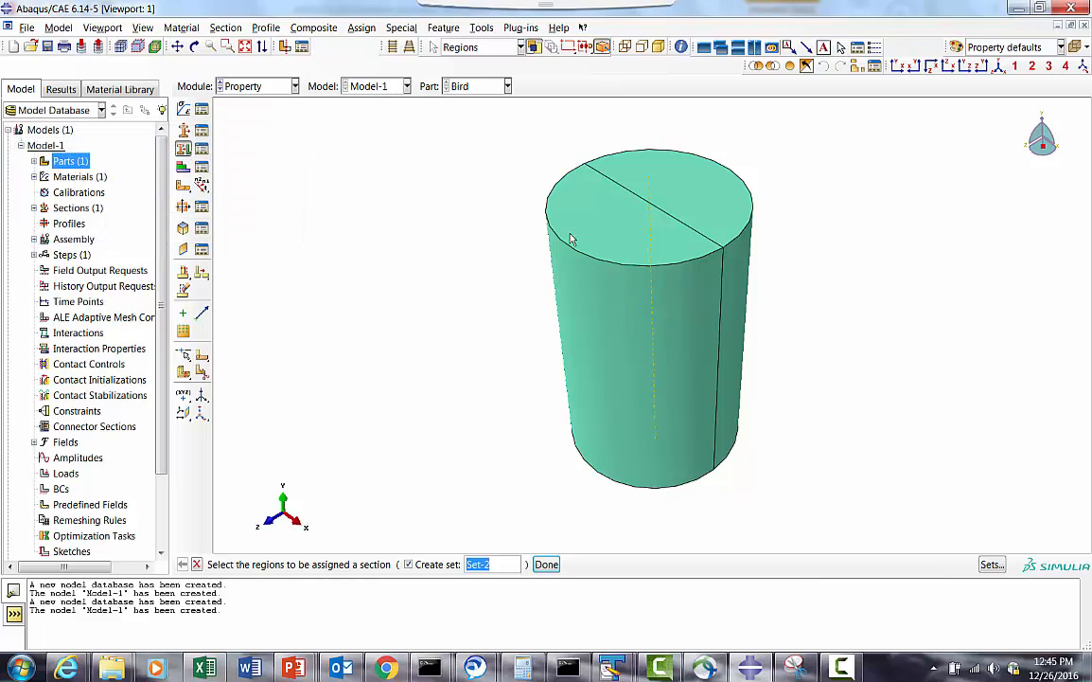
Step: Start a new 3D deformable planar shell part named Al with an approximate size of 2000
left_click(33, 161)
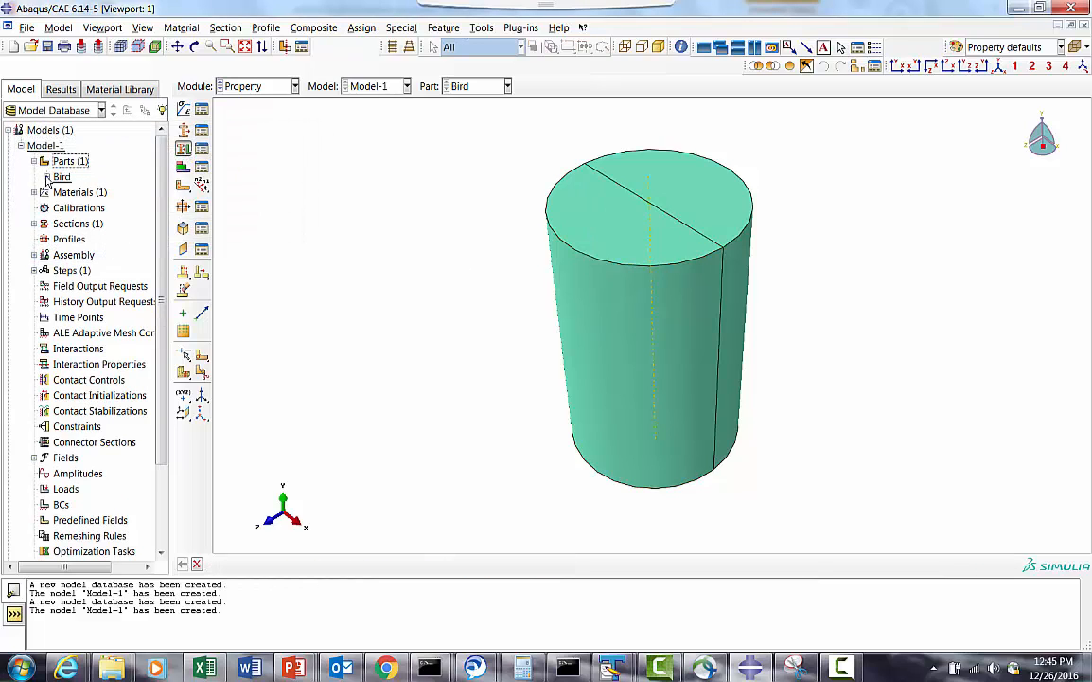
left_click(46, 177)
left_click(47, 177)
right_click(57, 163)
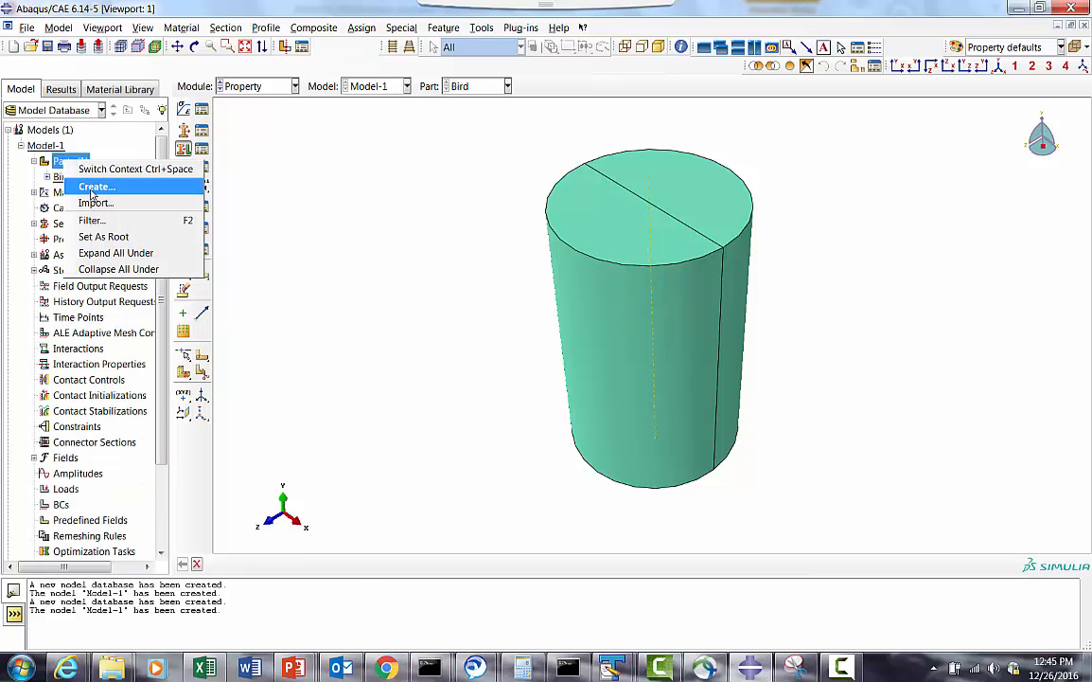
left_click(90, 186)
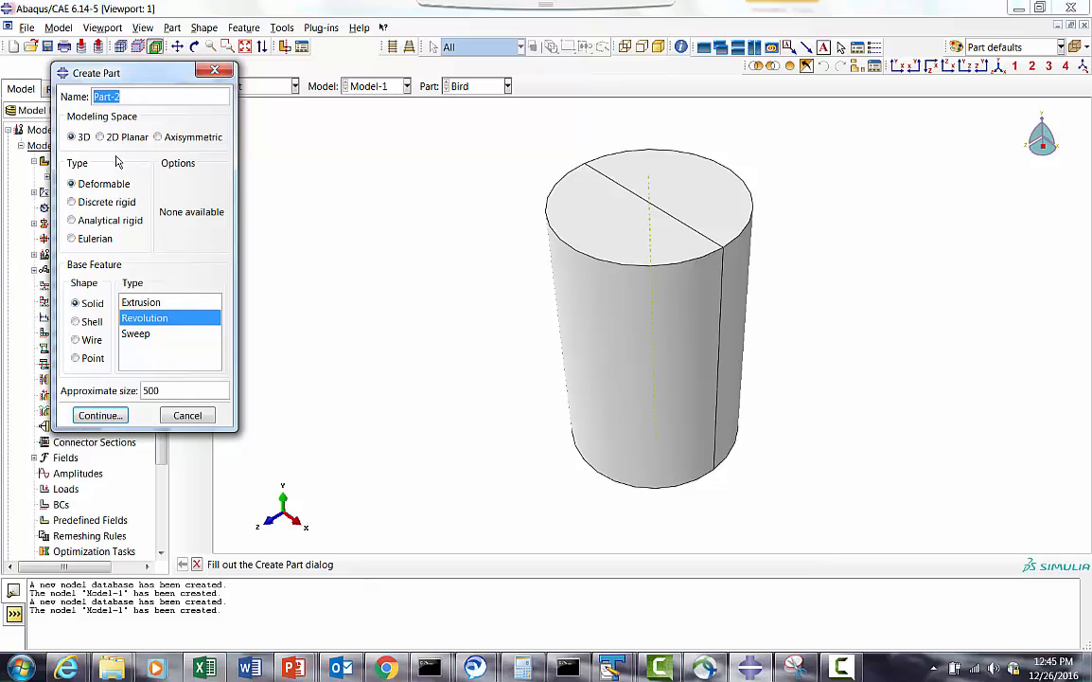
left_click(79, 324)
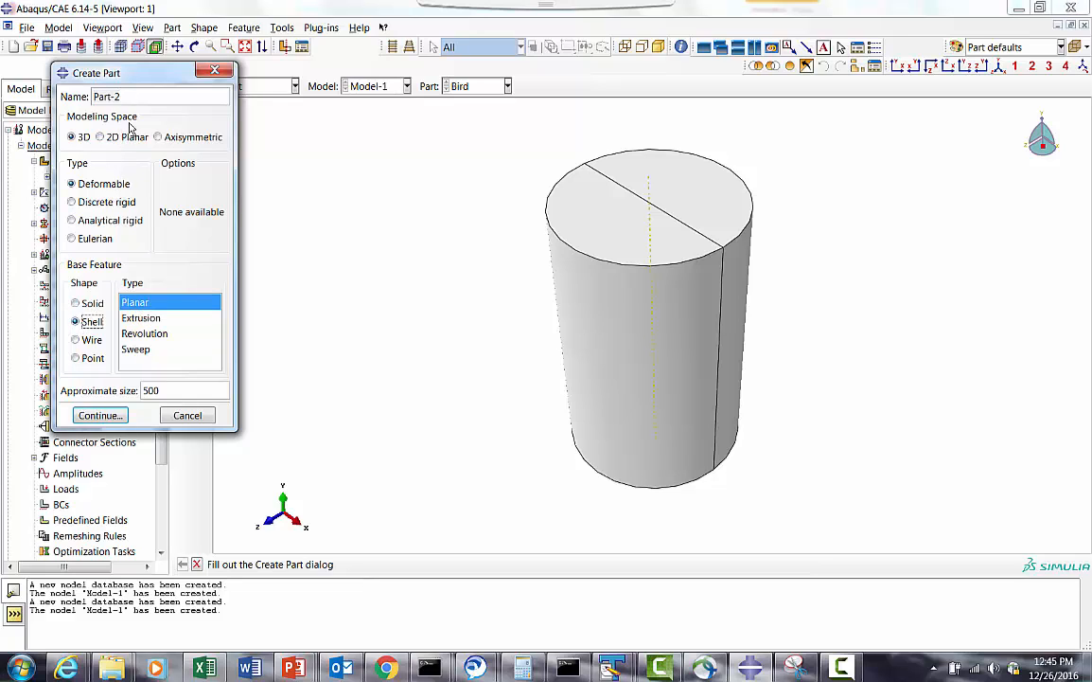
left_click_drag(120, 97, 75, 97)
type("Al")
left_click_drag(159, 390, 115, 383)
type("2000")
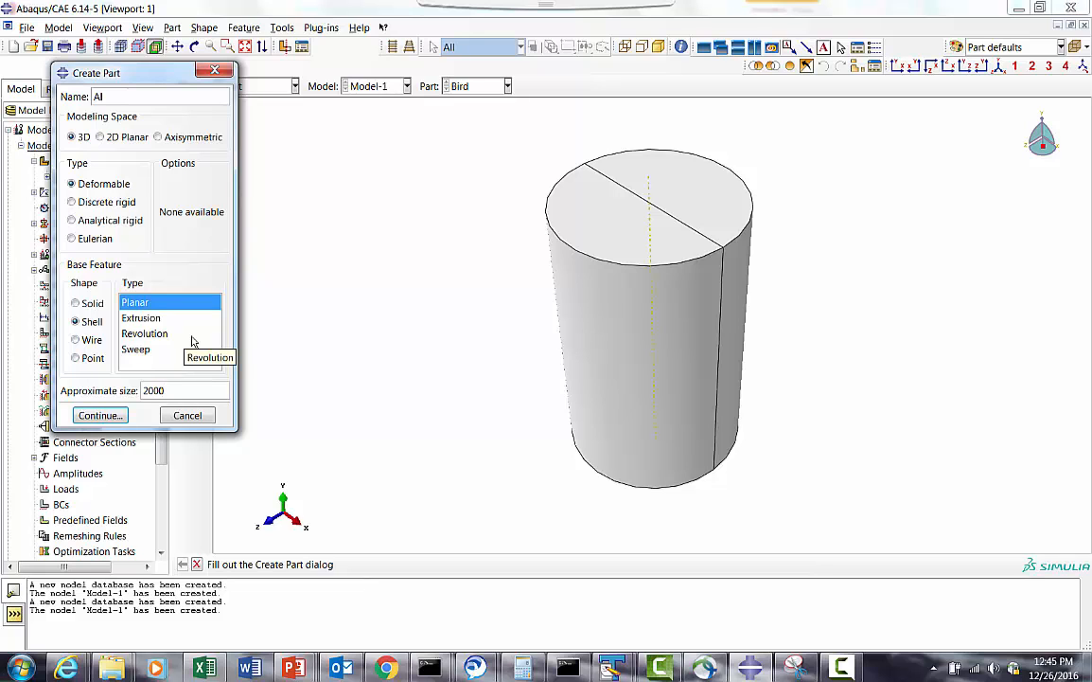
left_click(99, 414)
Step: Place isolated sketch points at 0,0, at 500,500 and at -500,-500
left_click(184, 94)
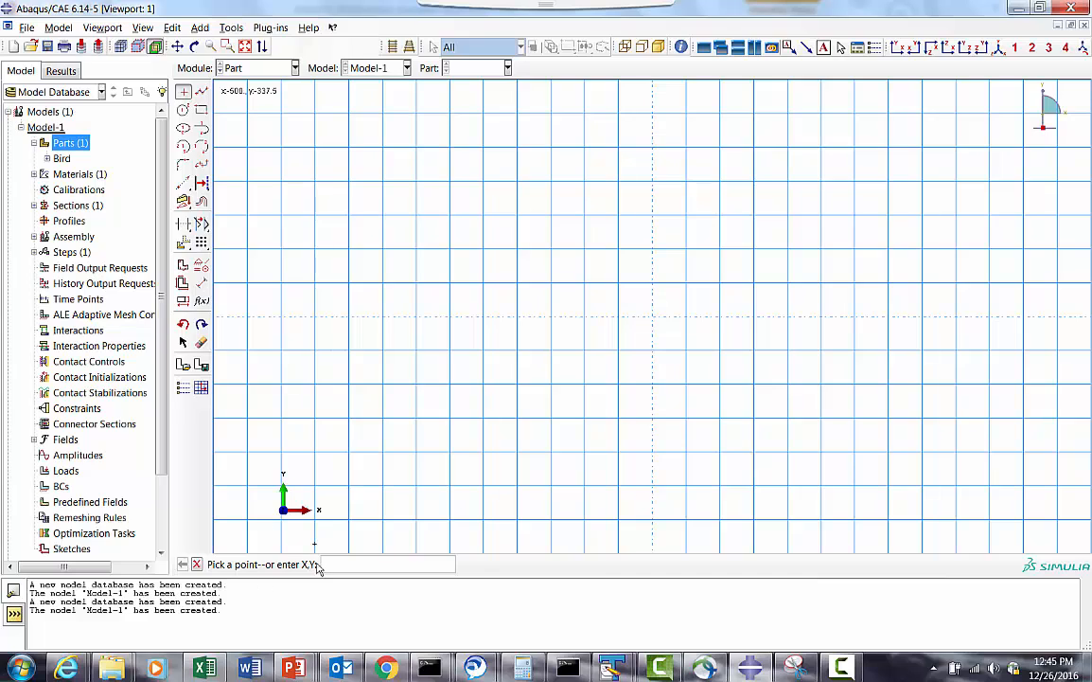
type("0,0")
key("Return")
type("500,500")
key("Return")
type("-500,-500")
key("Return")
left_click(244, 46)
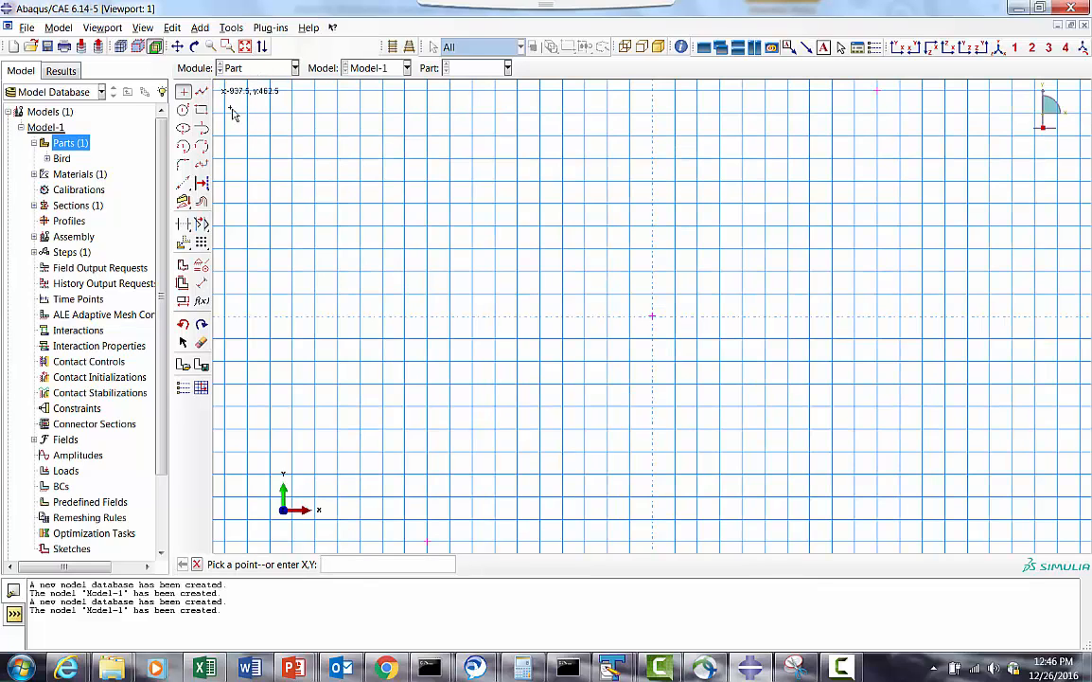
Step: Draw a rectangle between the points at -500,-500 and 500,500 and finish the sketch to create the plate
left_click(200, 110)
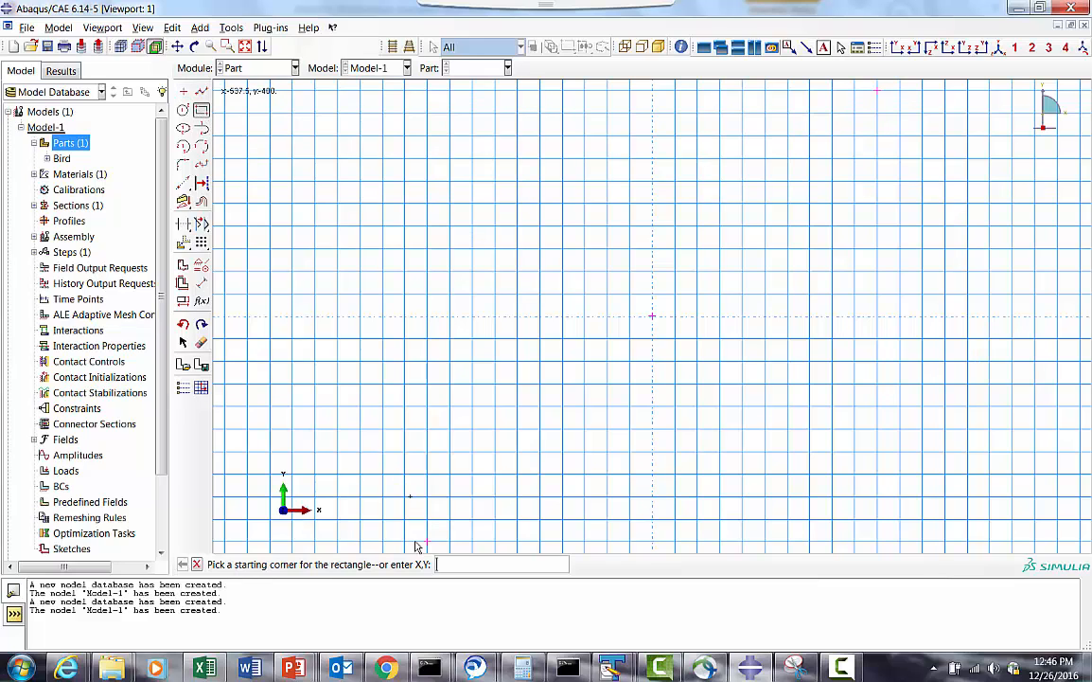
left_click(427, 541)
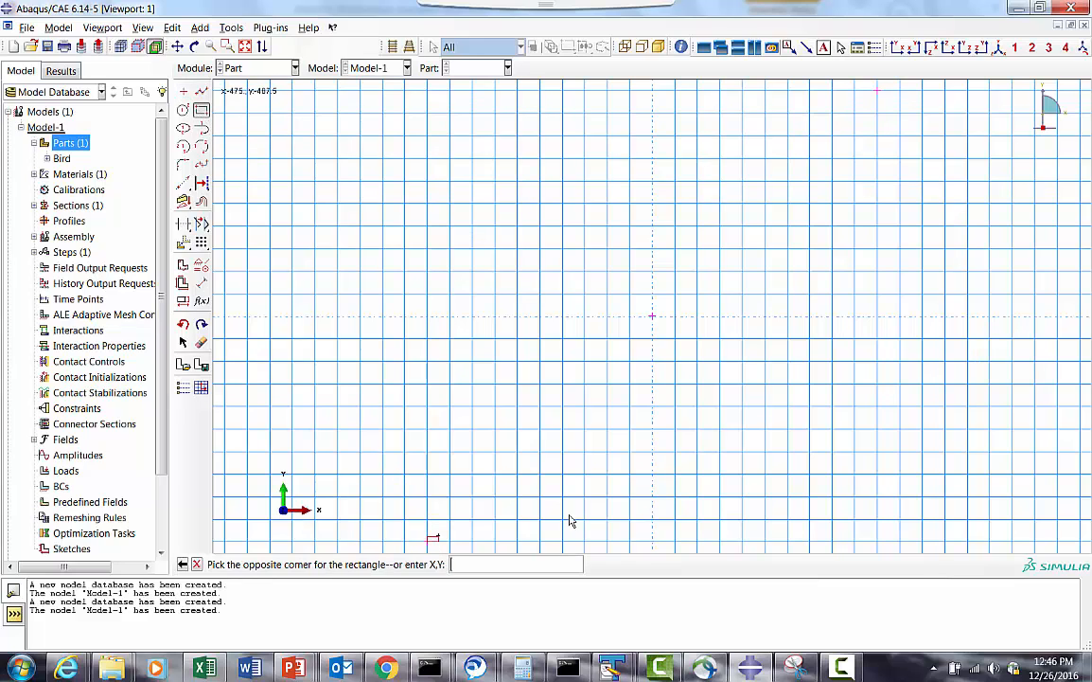
left_click(875, 92)
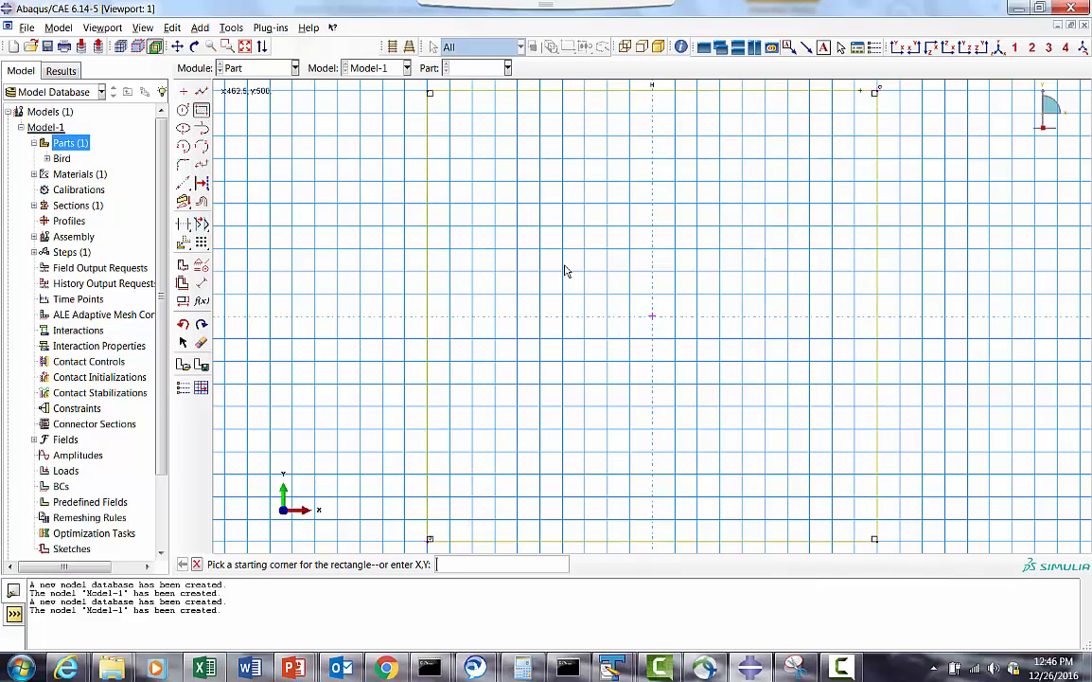
left_click(197, 565)
left_click(387, 564)
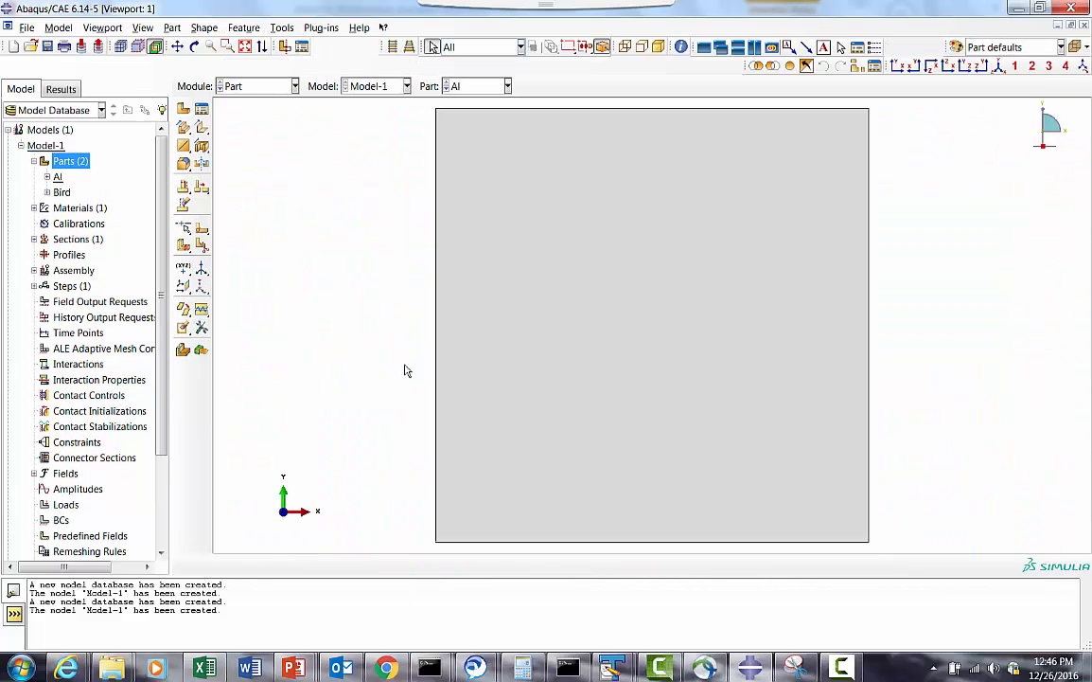
Step: Switch to the Property module and start a new material named AL
left_click(226, 86)
left_click(248, 120)
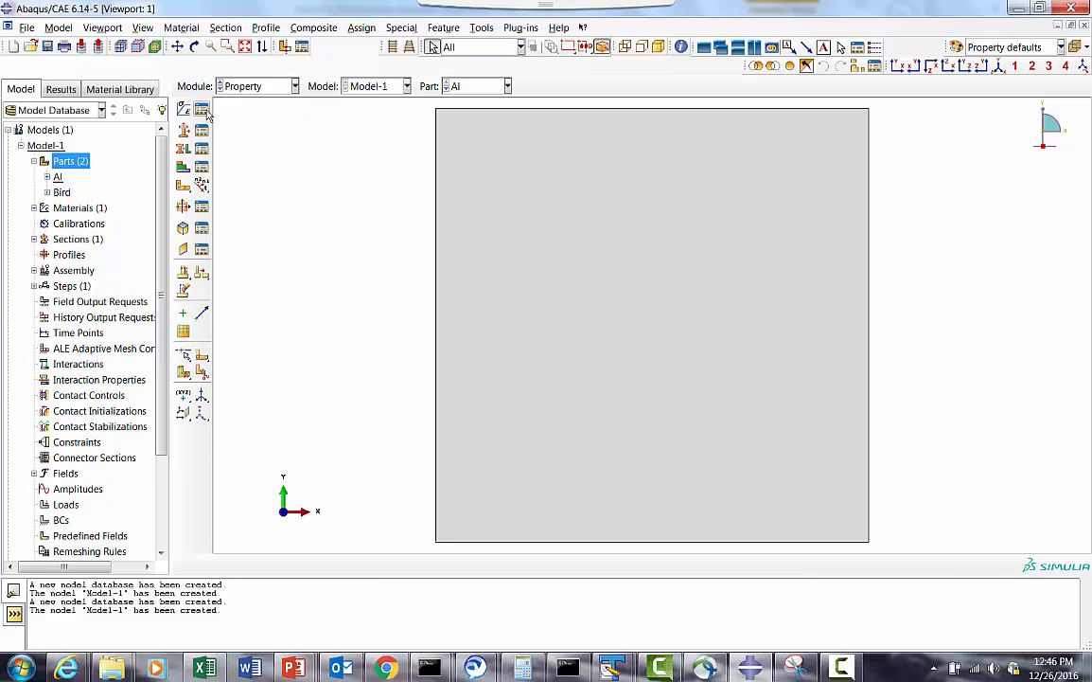
left_click(194, 109)
left_click(183, 136)
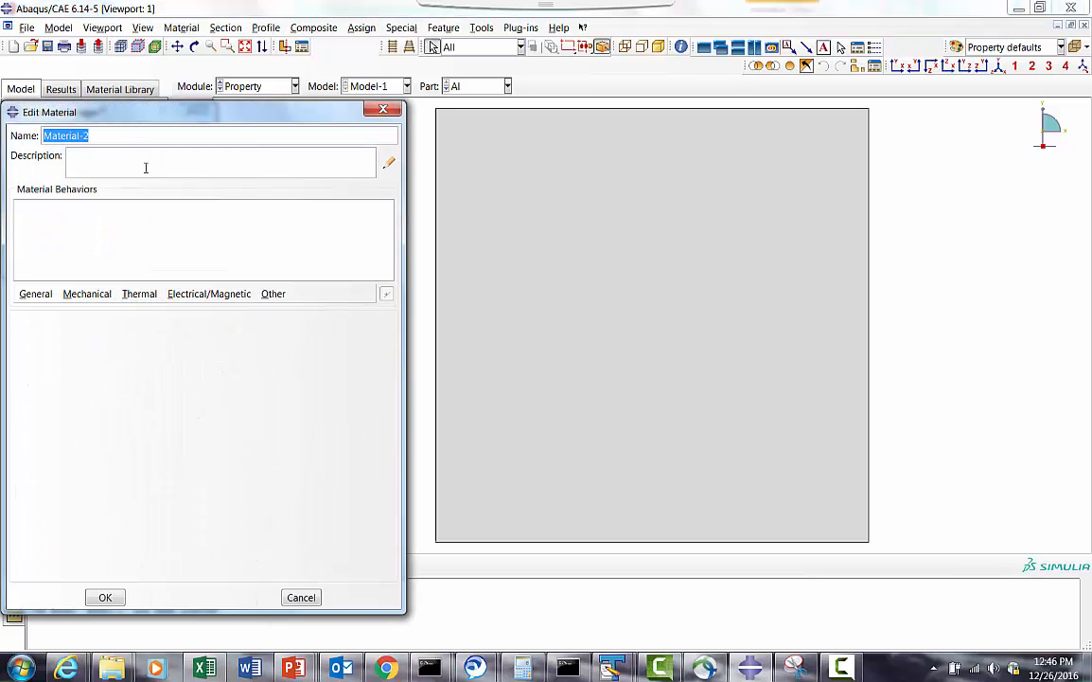
type("AL")
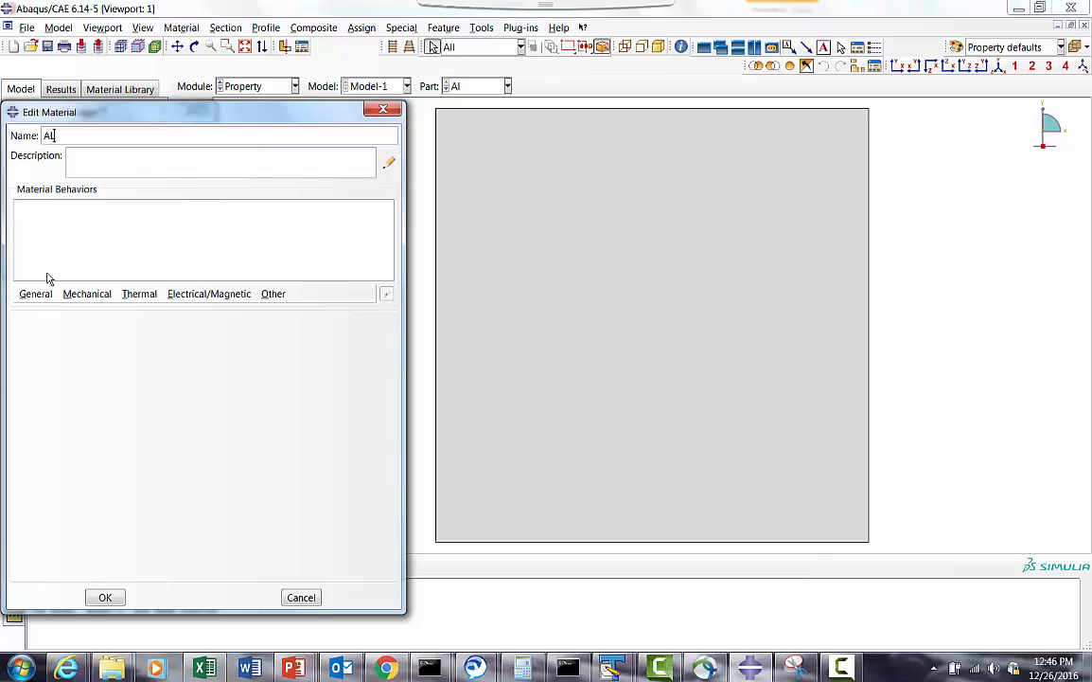
Step: Add a uniform mass density of 2.77e-09 to the AL material
left_click(36, 295)
left_click(43, 310)
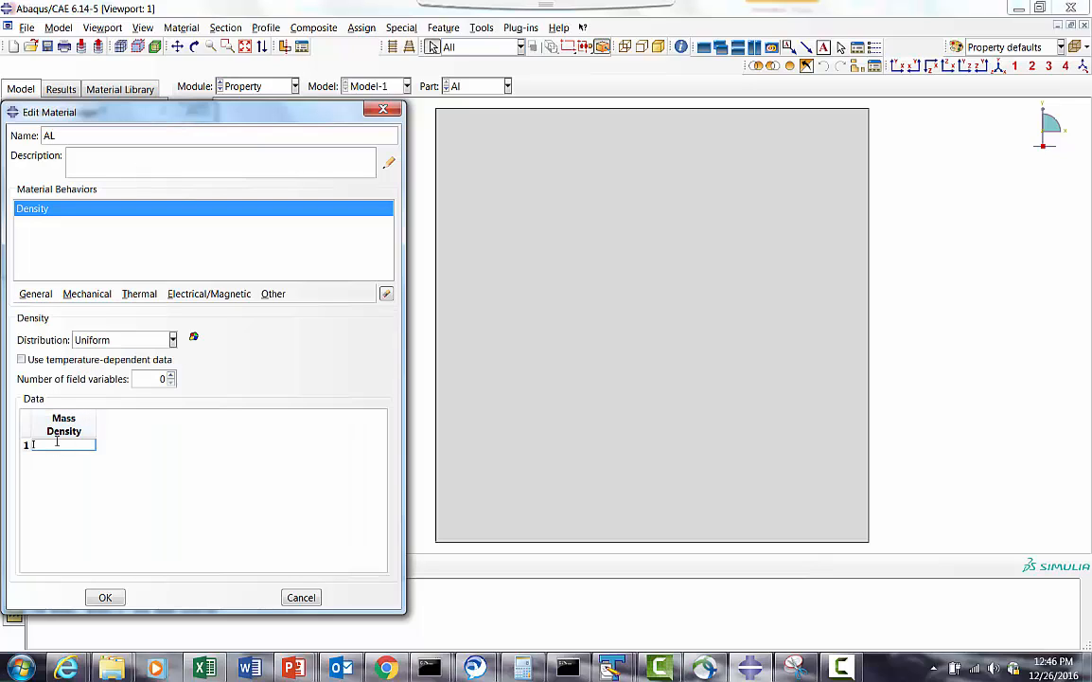
type("2.77")
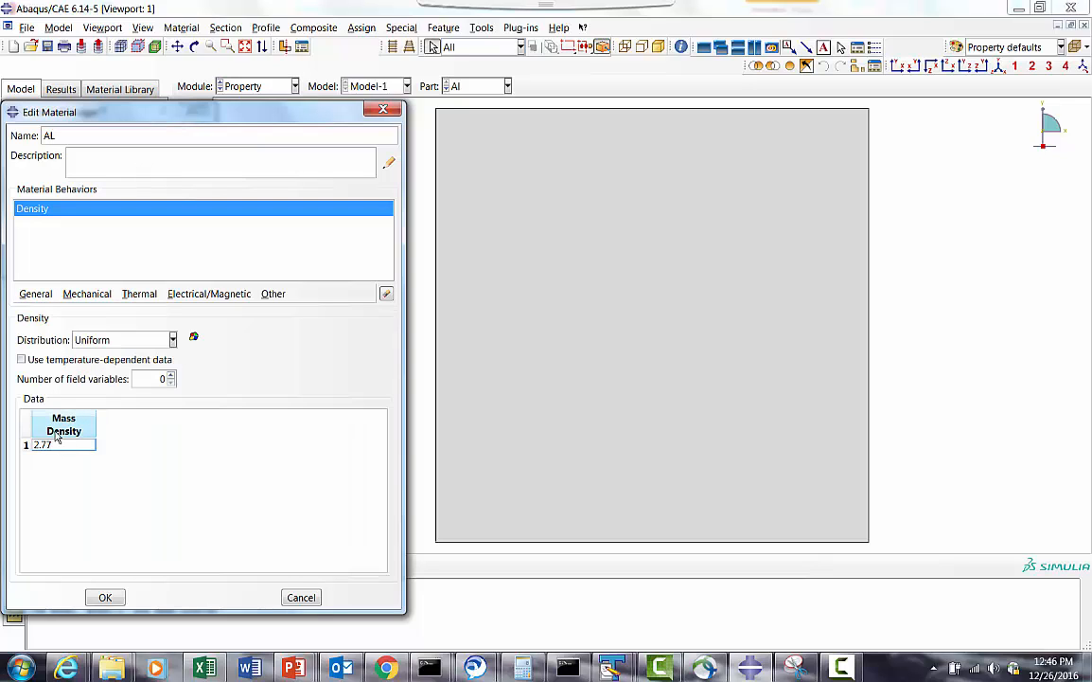
type("e-09")
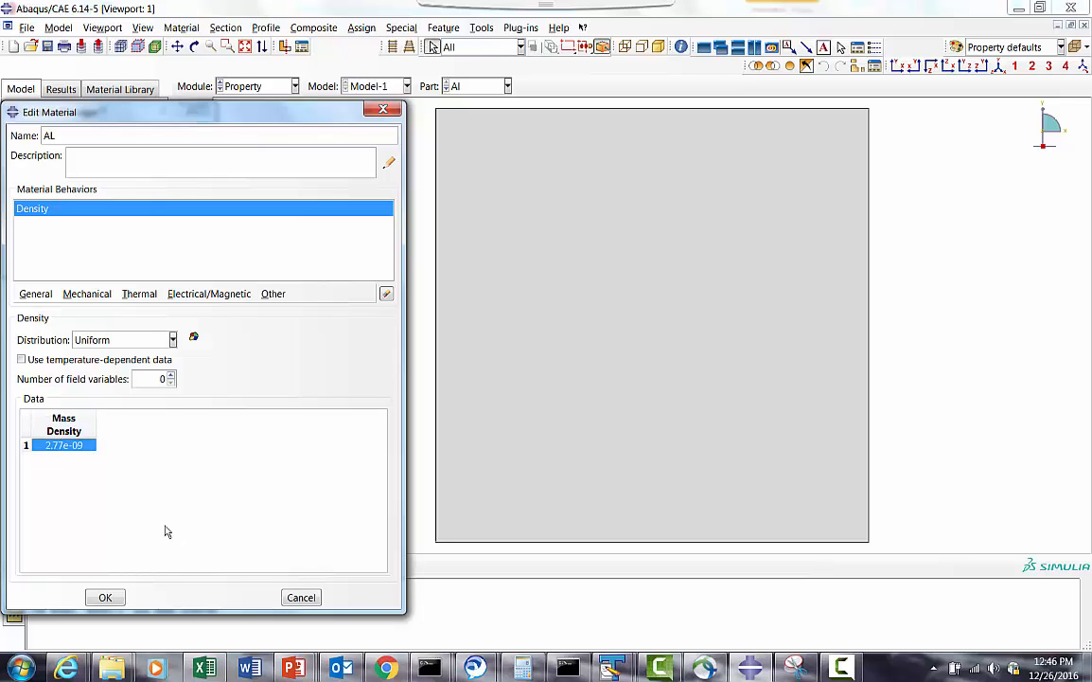
Step: Add isotropic elastic behavior to the AL material with a Young's modulus of 73.1e03 and a Poisson's ratio of 0.33
left_click(80, 294)
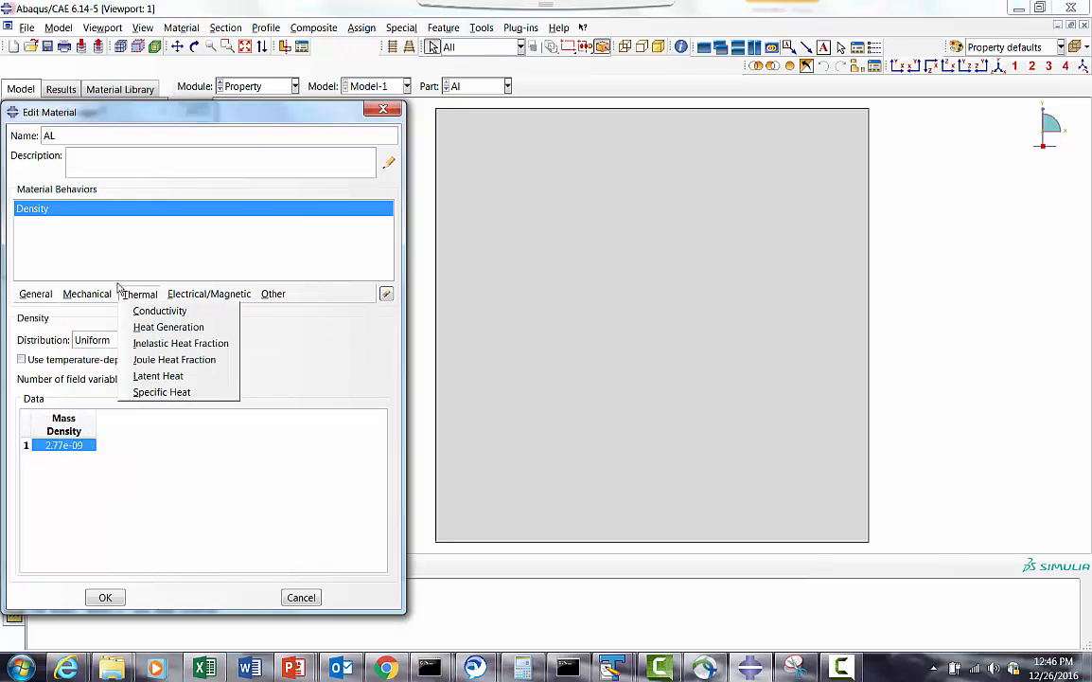
left_click(110, 299)
left_click(101, 297)
mouse_move(152, 316)
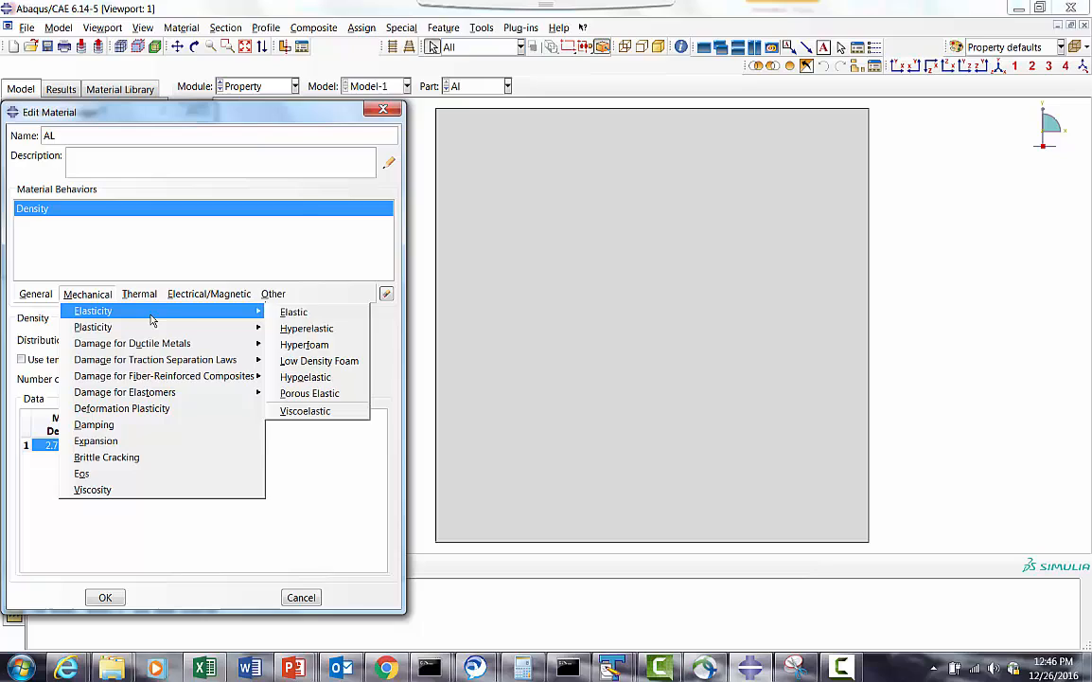
left_click(288, 312)
left_click(64, 502)
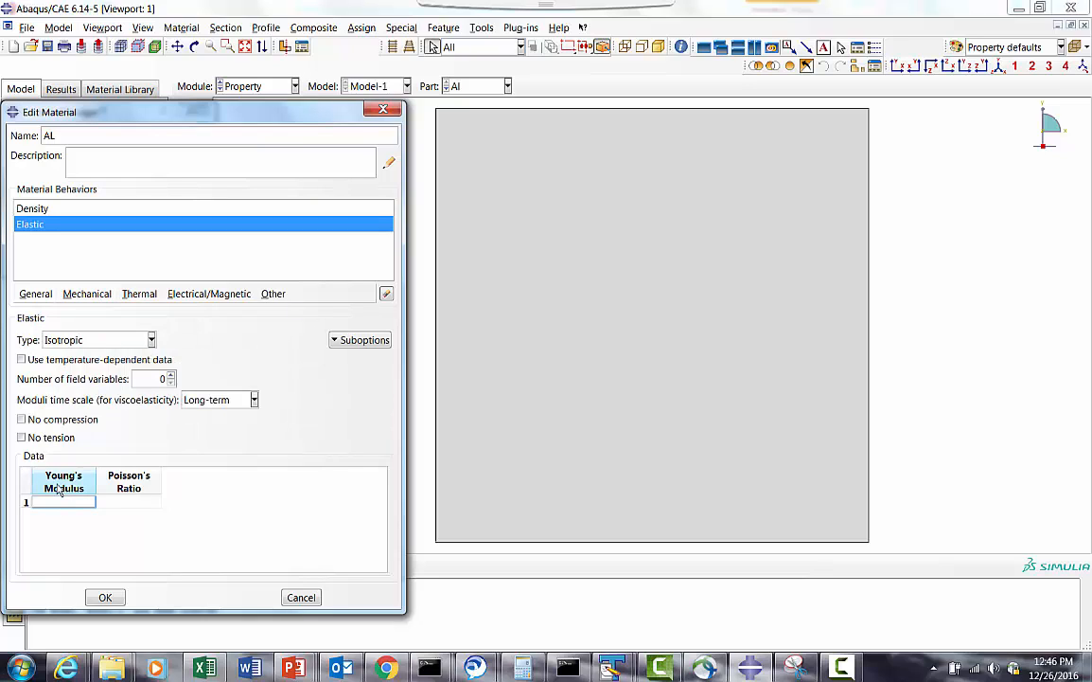
type("73.1e03")
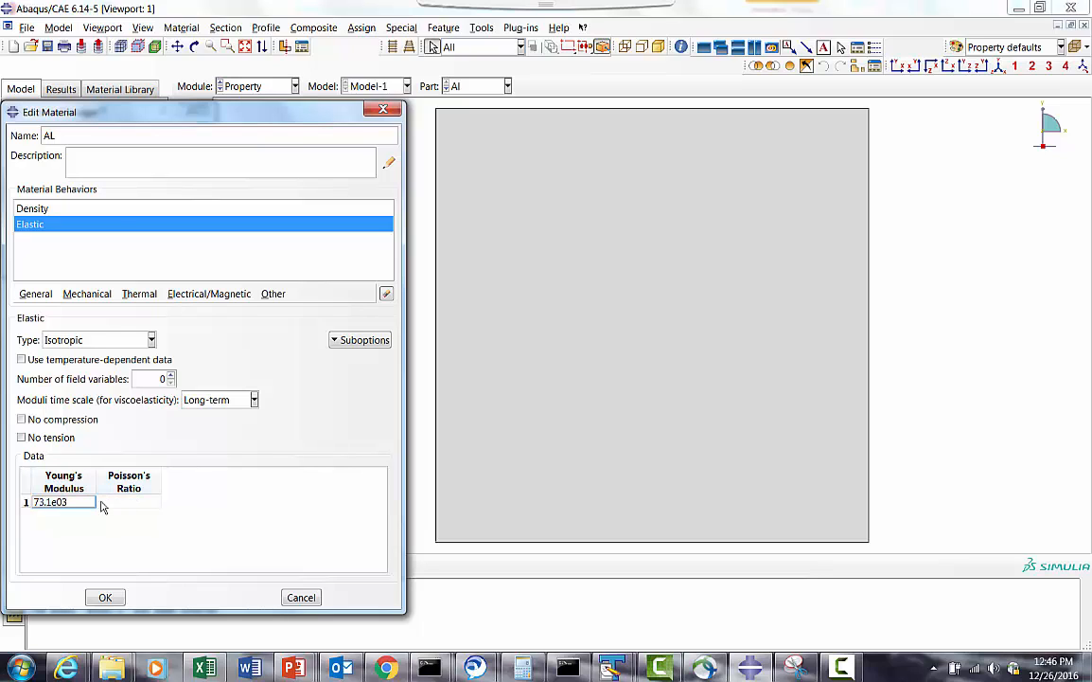
left_click(130, 504)
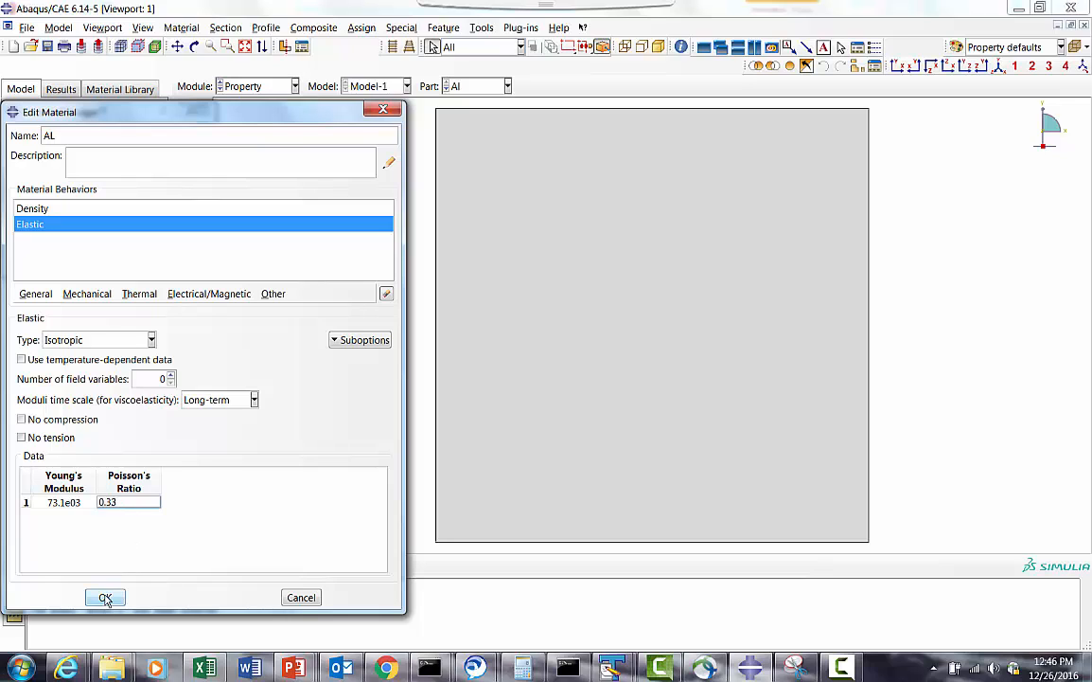
Step: Add isotropic plastic data to AL, with yield stress 170 at strain 0 and 340 at 0.01, and save the material
left_click(88, 295)
mouse_move(171, 328)
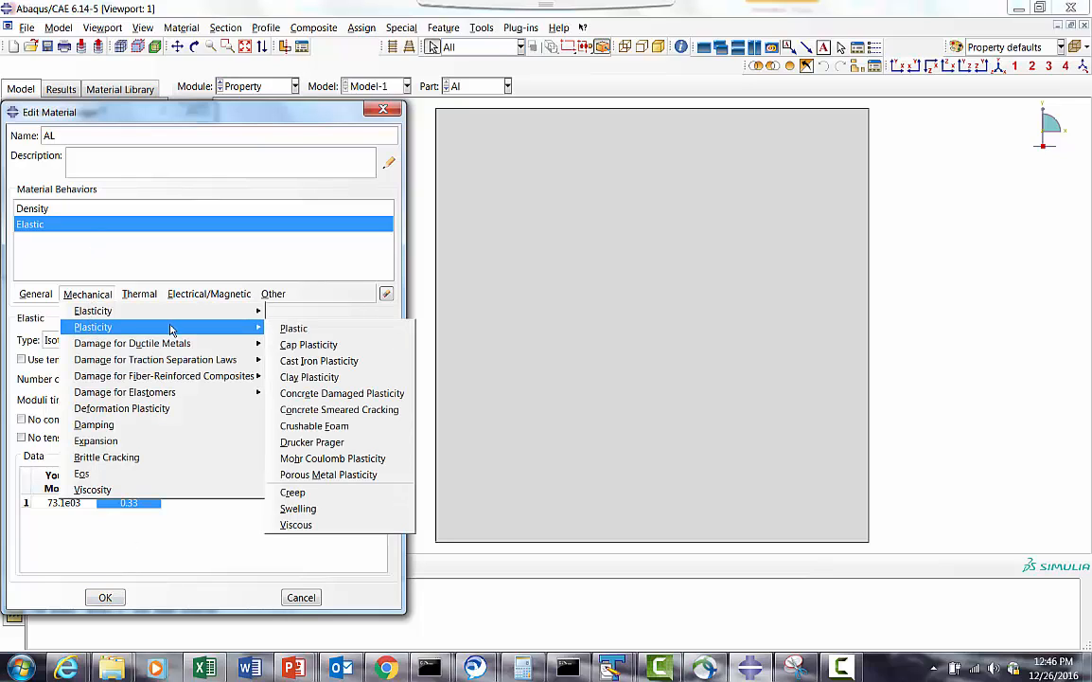
left_click(294, 328)
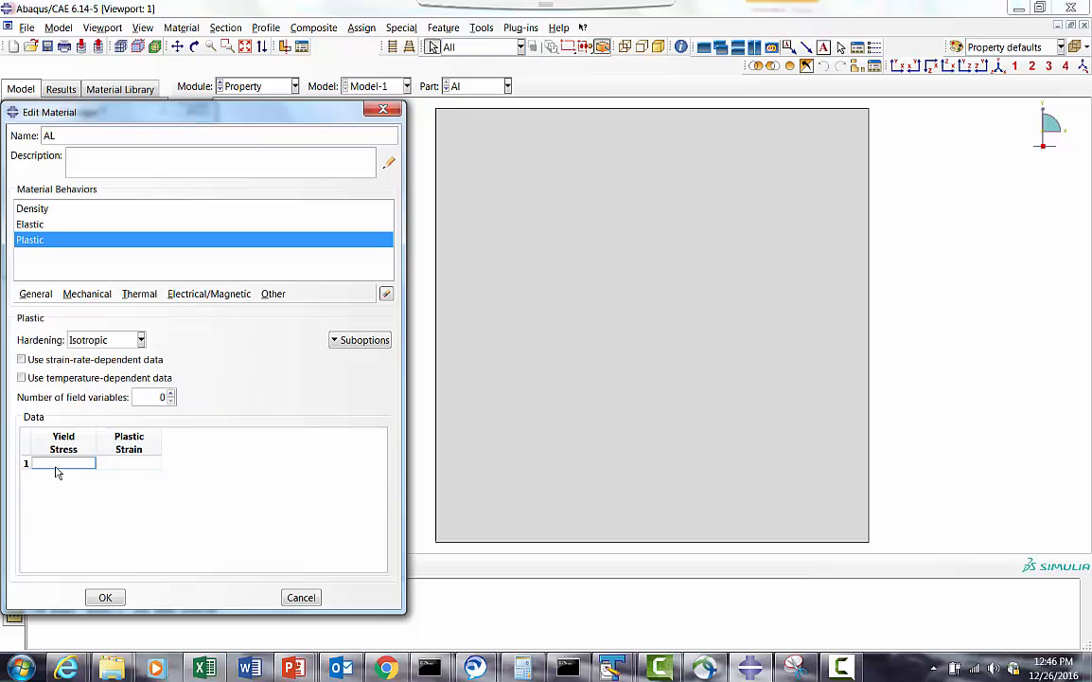
left_click(56, 467)
type("170")
left_click(139, 464)
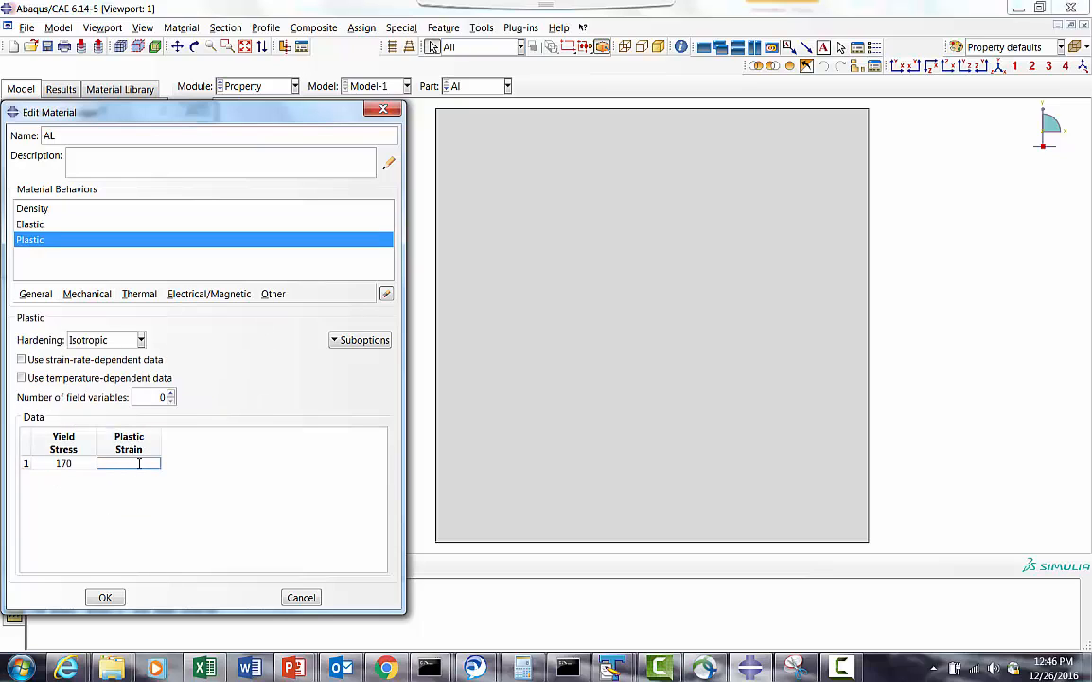
type("0")
key("Tab")
type("3")
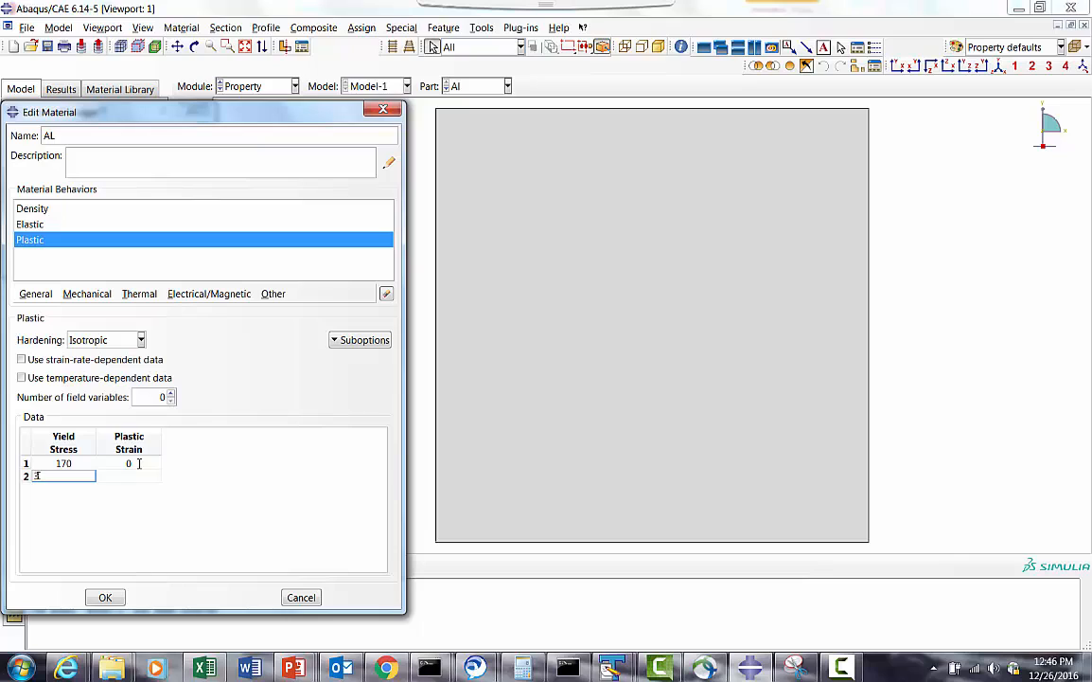
type("40")
left_click(137, 476)
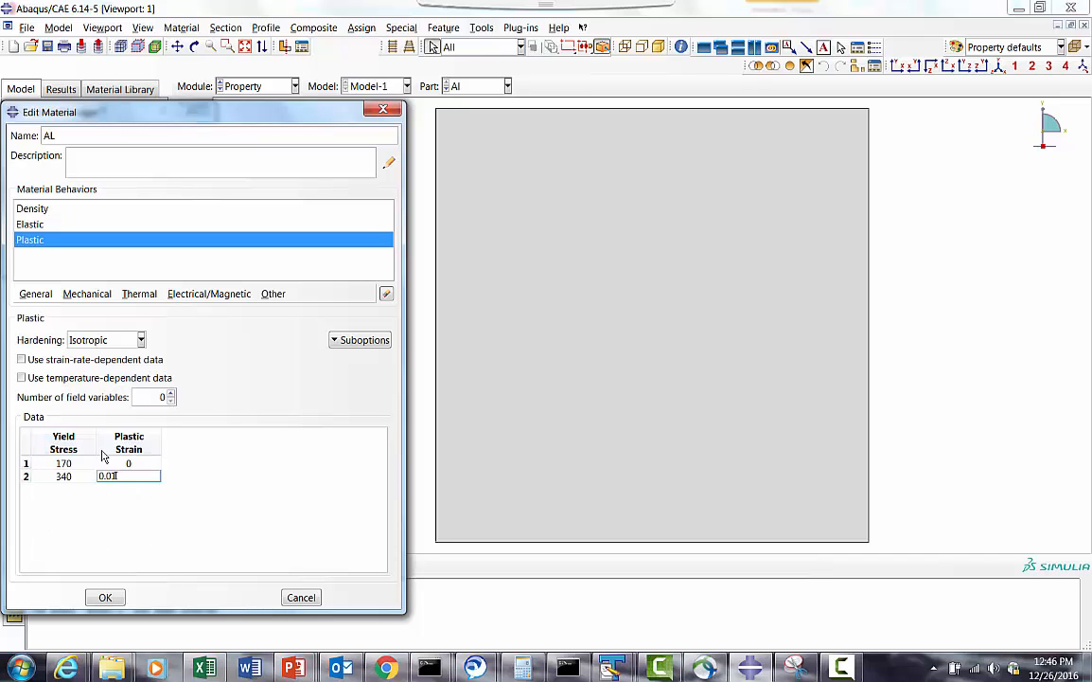
left_click(106, 598)
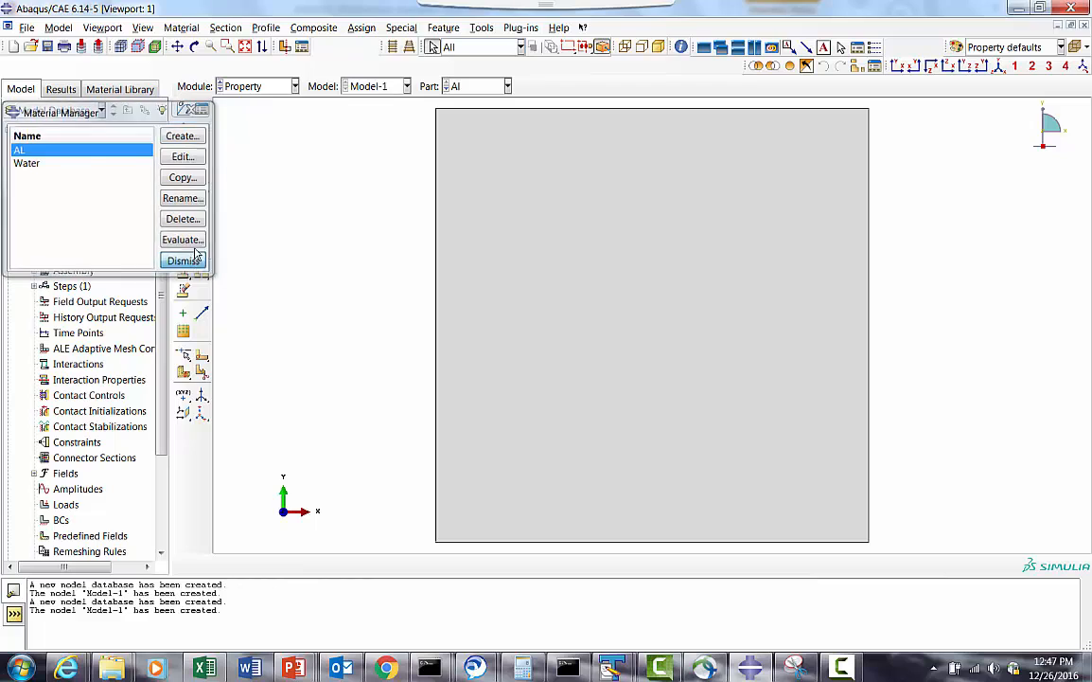
left_click(184, 260)
Step: Create a homogeneous shell section named Al with a shell thickness of 3.5 and the AL material
left_click(203, 135)
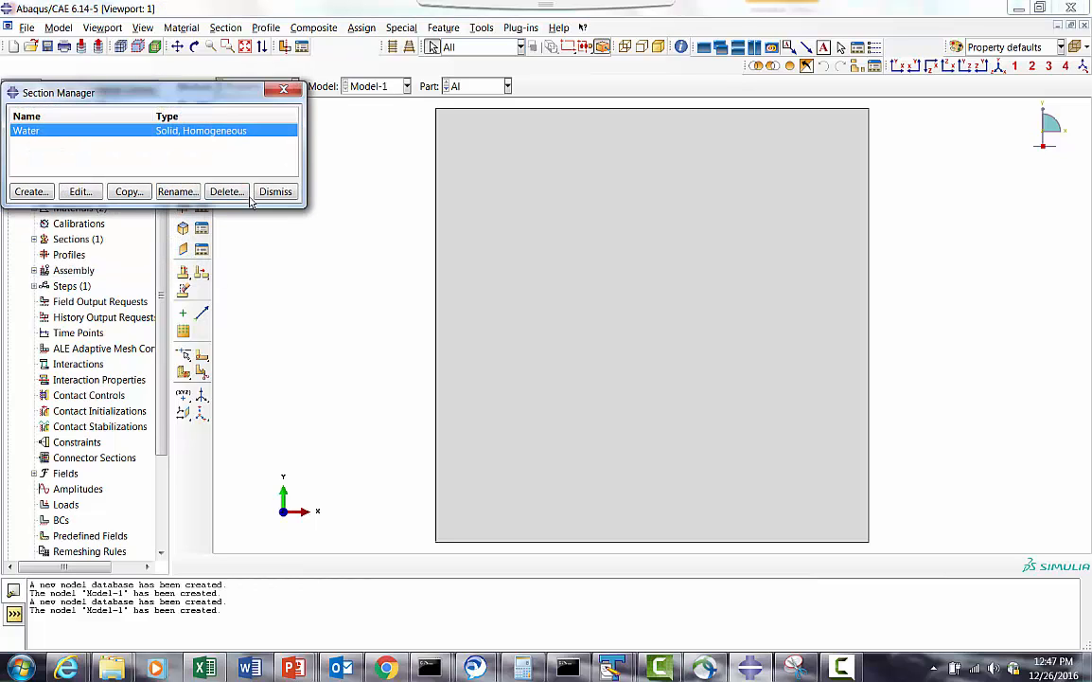
left_click(29, 191)
type("Al")
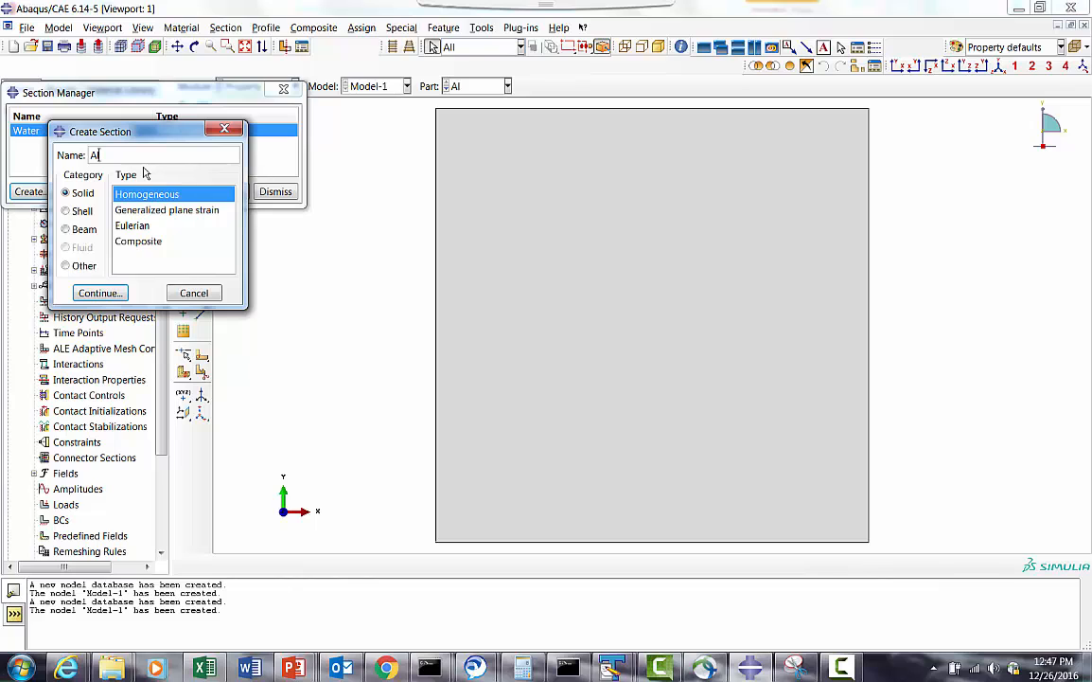
left_click(80, 211)
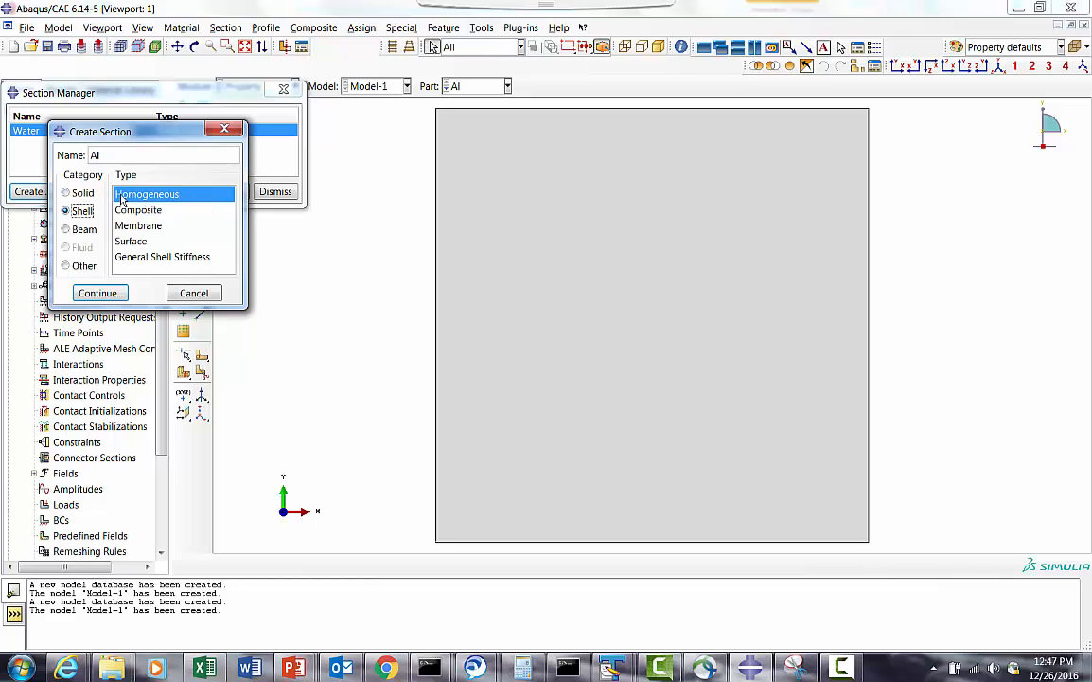
left_click(99, 294)
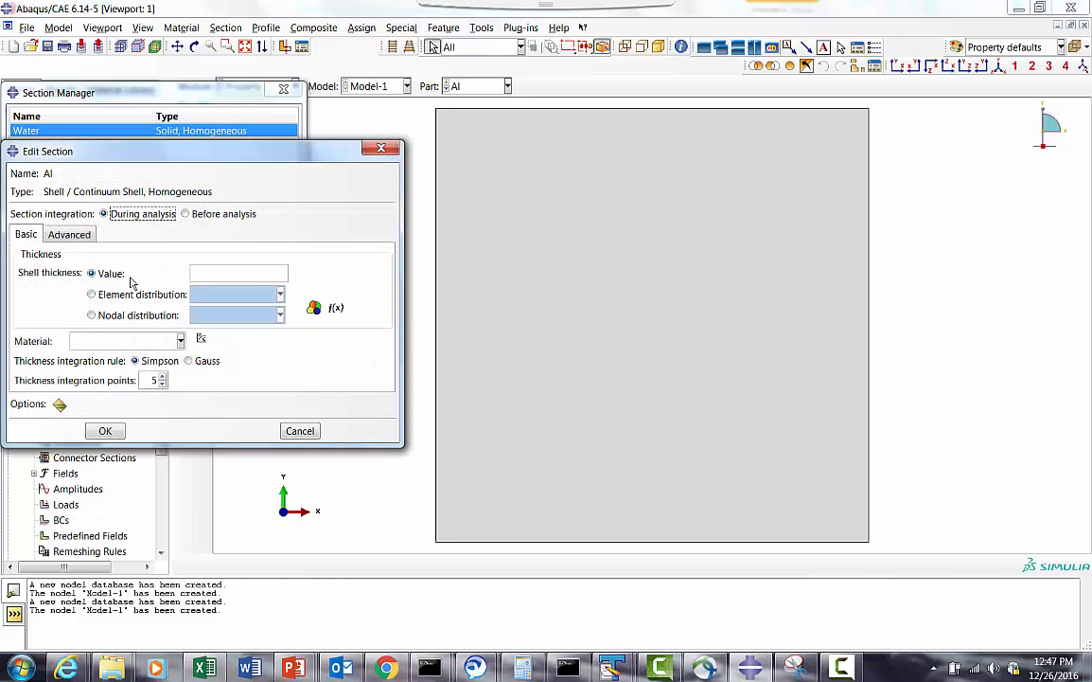
left_click(246, 274)
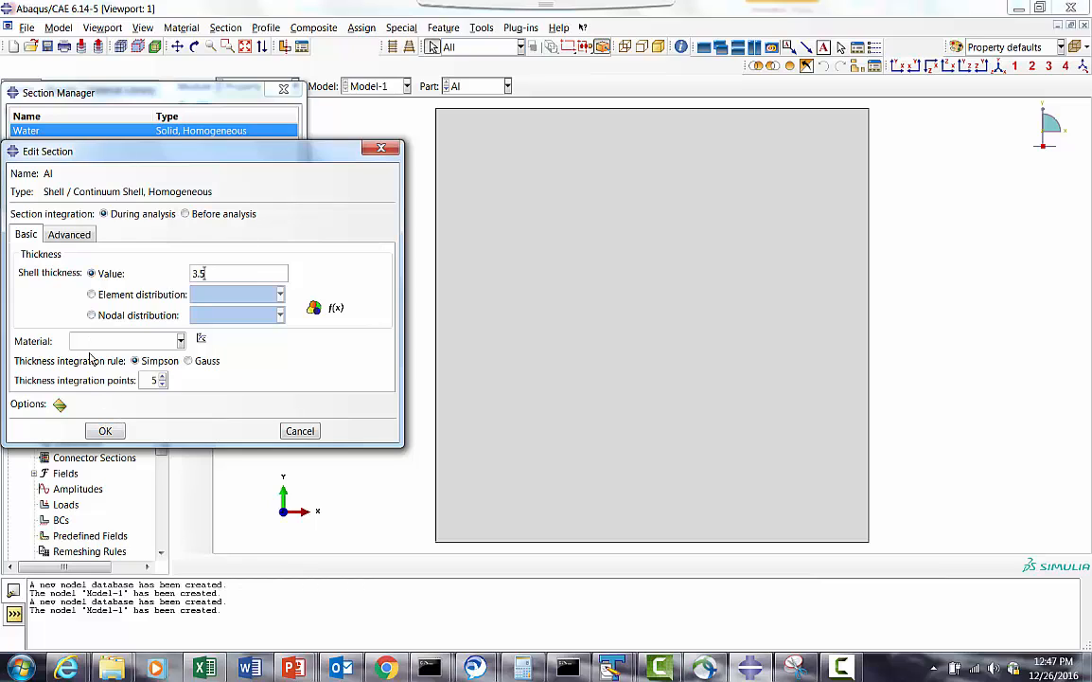
left_click(180, 340)
left_click(80, 359)
left_click(105, 431)
left_click(273, 195)
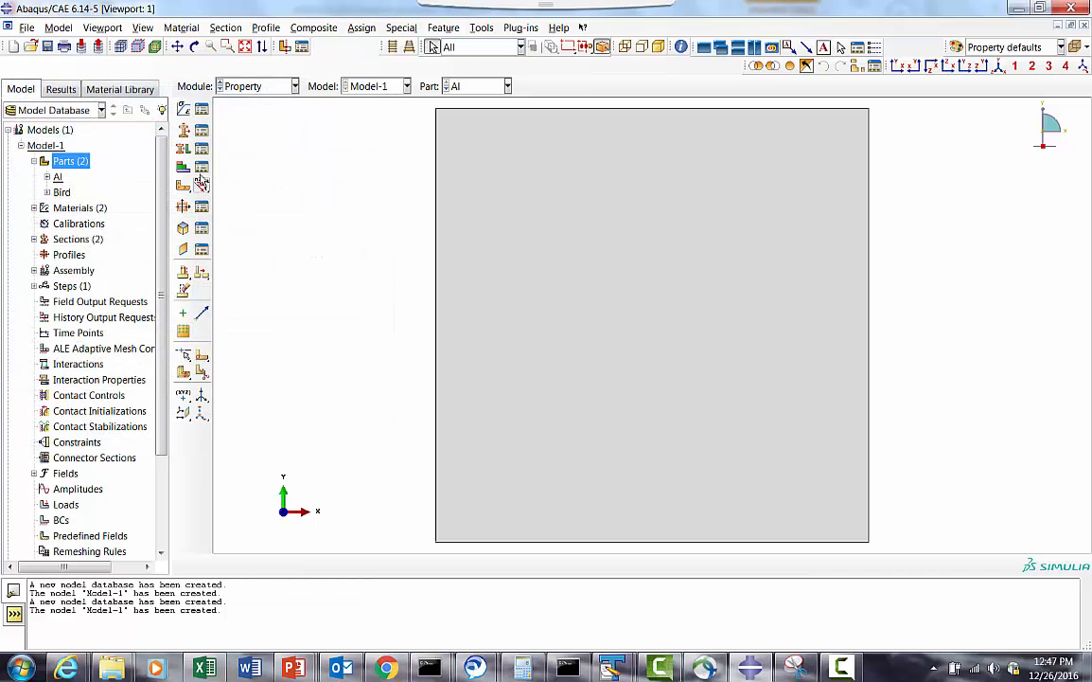
Step: Assign the Al shell section to the whole plate, keeping the thickness from the section and the middle-surface offset
left_click(202, 149)
left_click(528, 345)
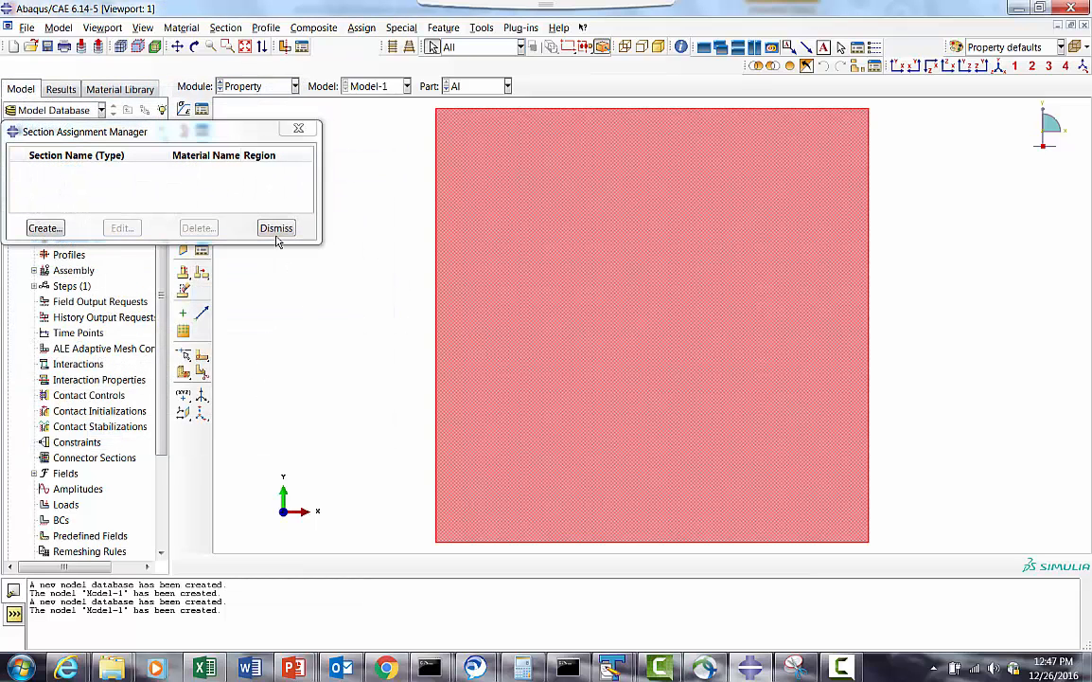
left_click(45, 228)
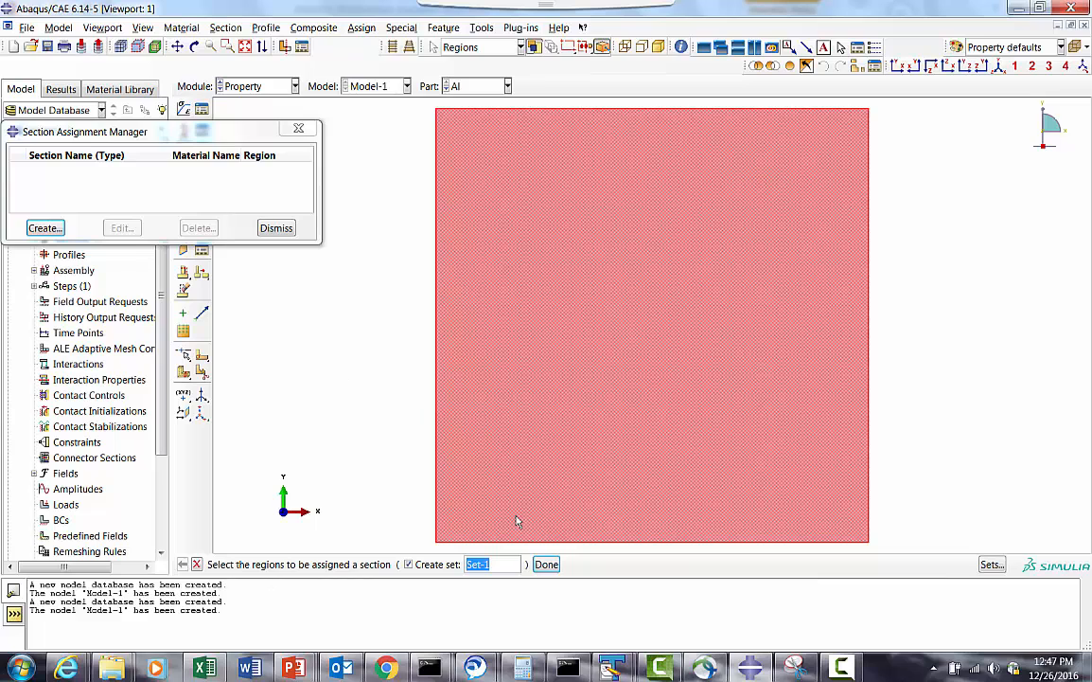
left_click(546, 565)
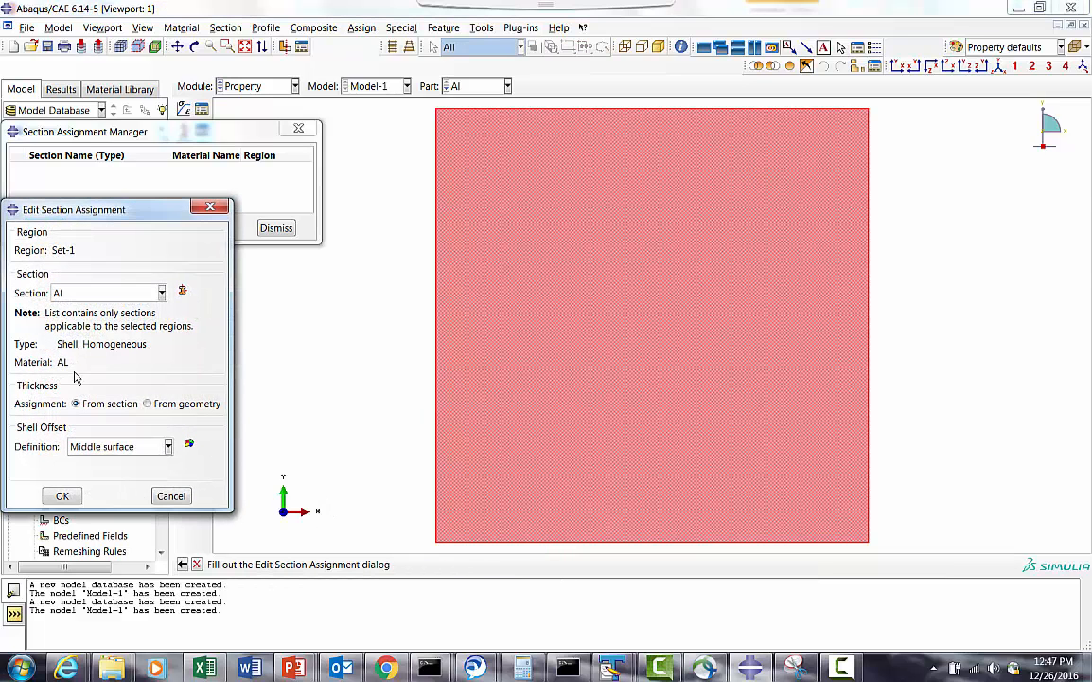
left_click(63, 496)
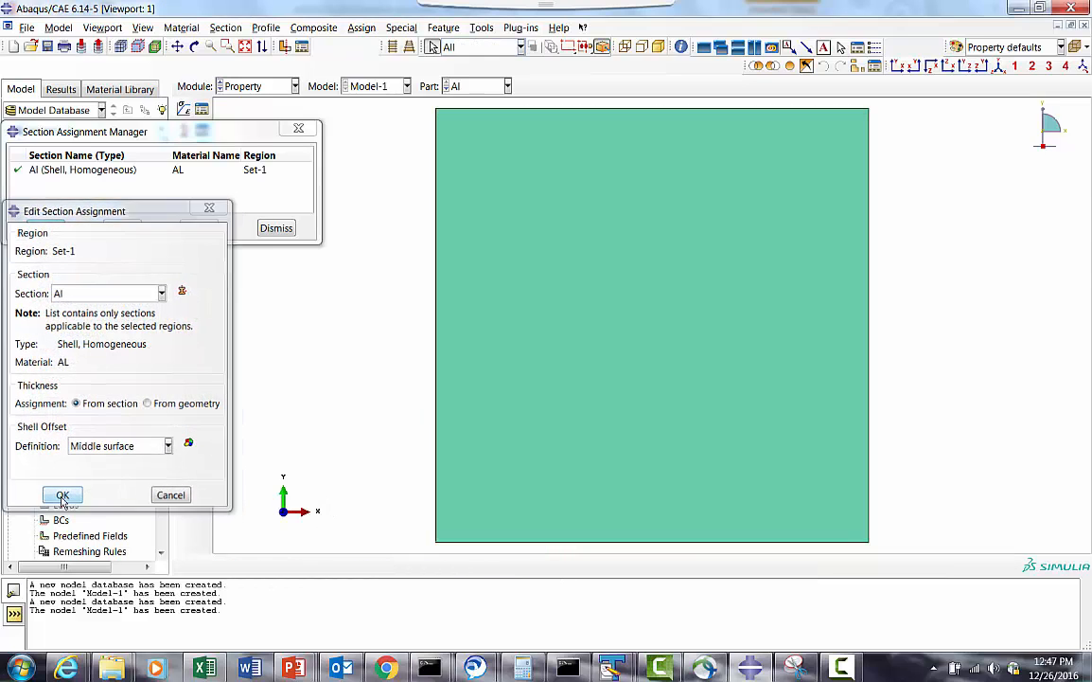
left_click(277, 229)
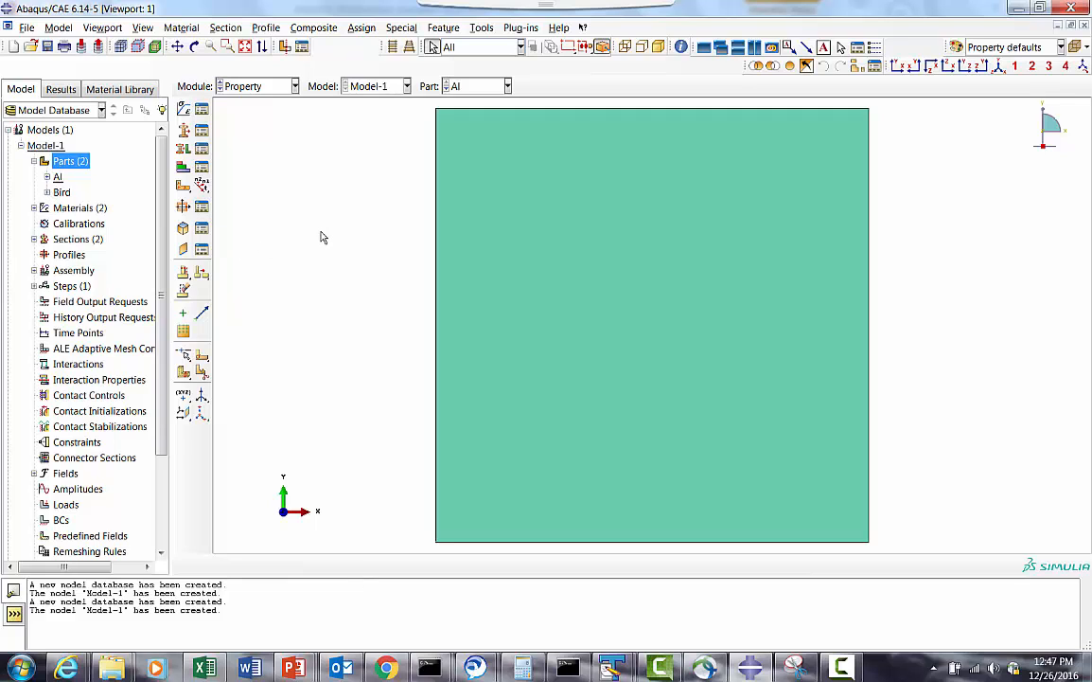
Step: Switch to the Assembly module and create dependent instances of the Al and Bird parts
left_click(248, 86)
left_click(248, 134)
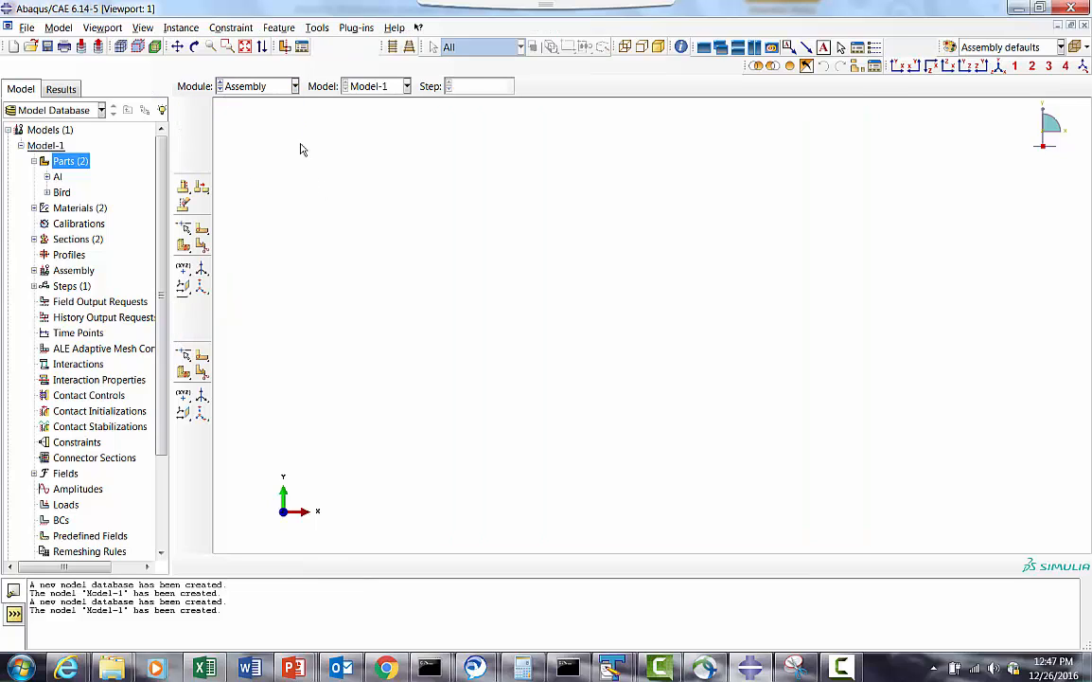
left_click(34, 271)
left_click(84, 286)
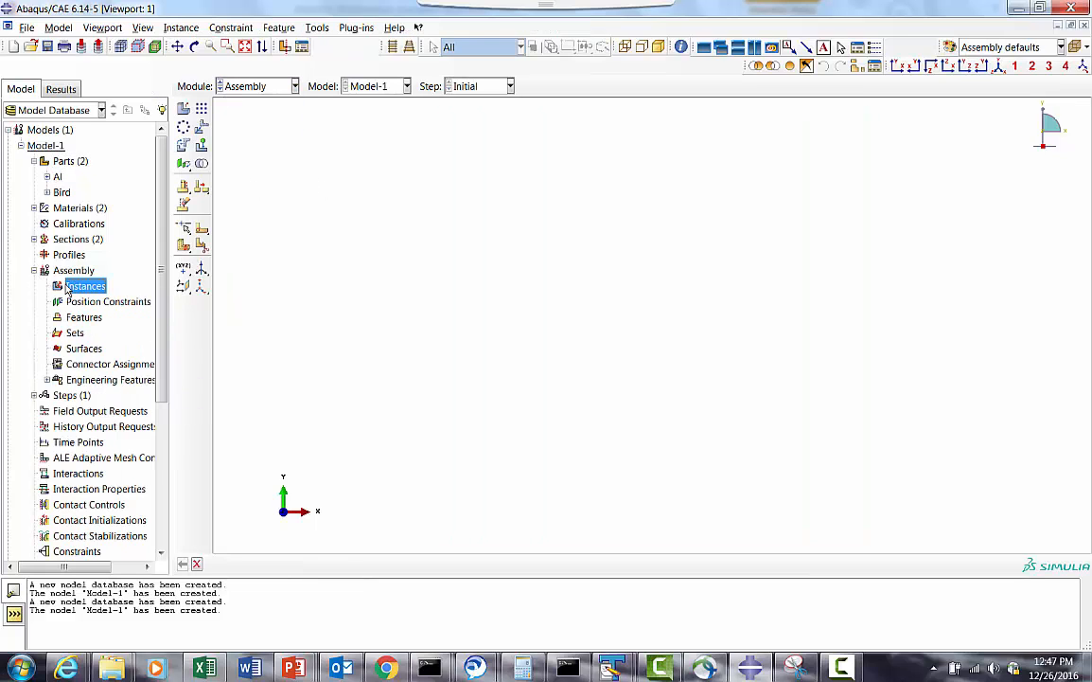
right_click(83, 286)
left_click(92, 312)
left_click(88, 248)
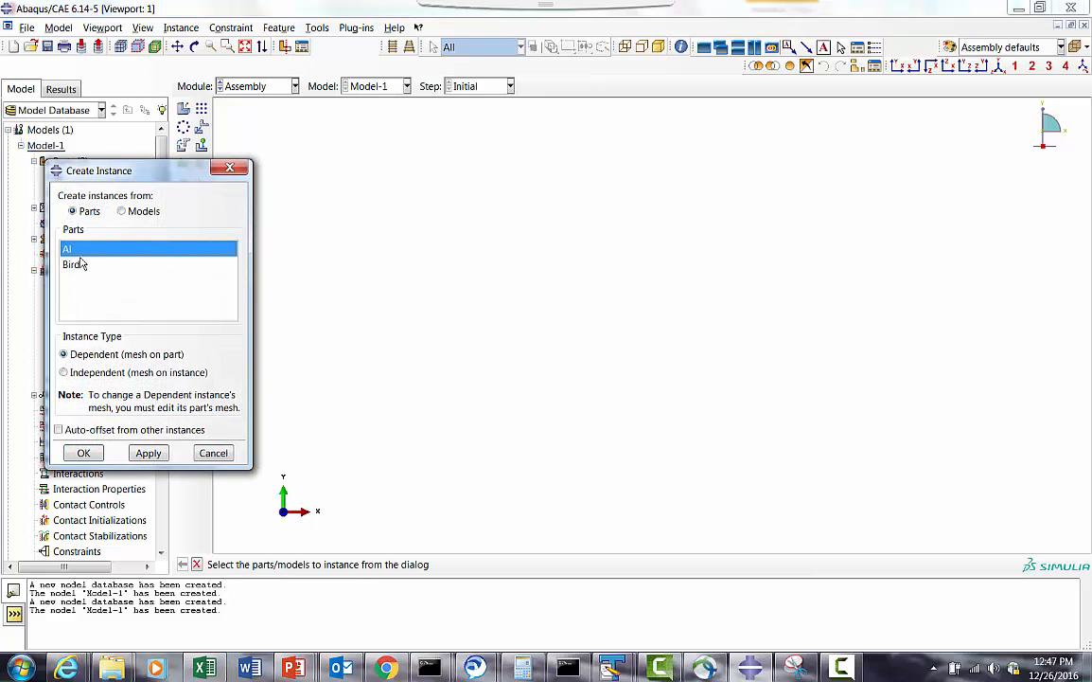
left_click(73, 265, "shift")
left_click(83, 454)
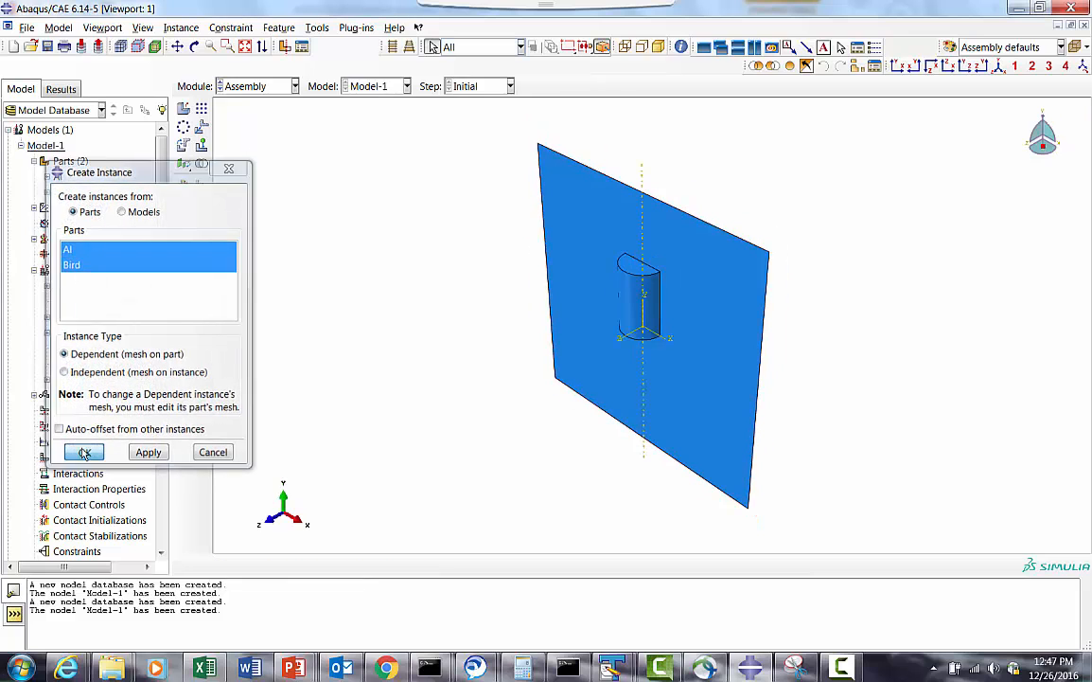
Step: Rotate the Bird-1 instance 90 degrees about the axis from the origin to 1,0,0
left_click(194, 46)
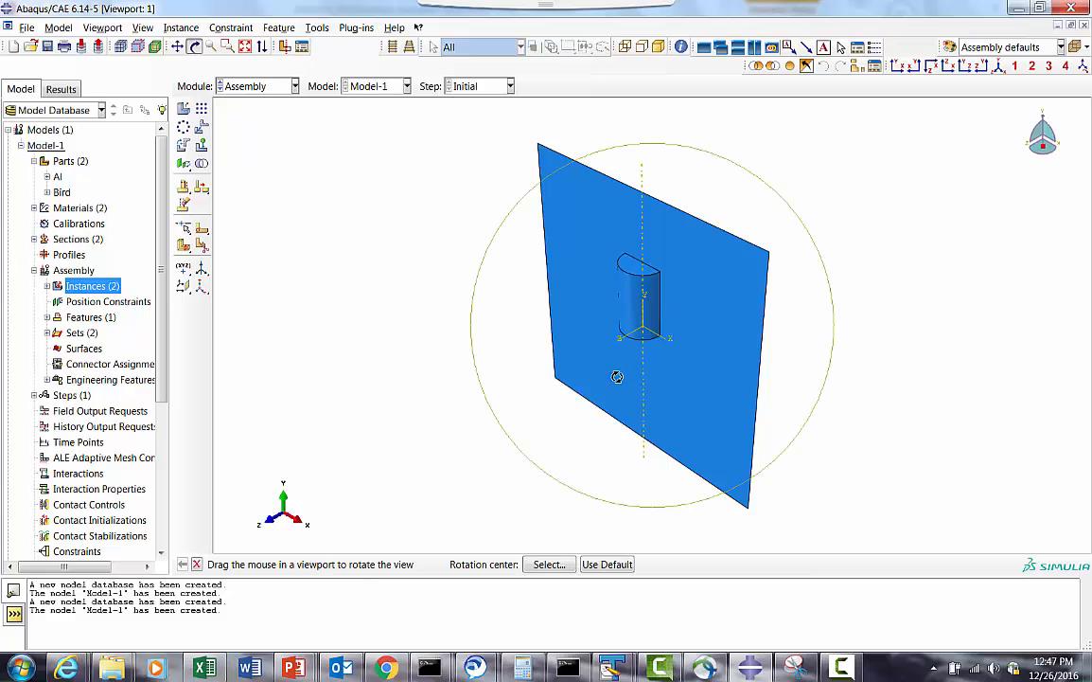
left_click_drag(618, 377, 678, 310)
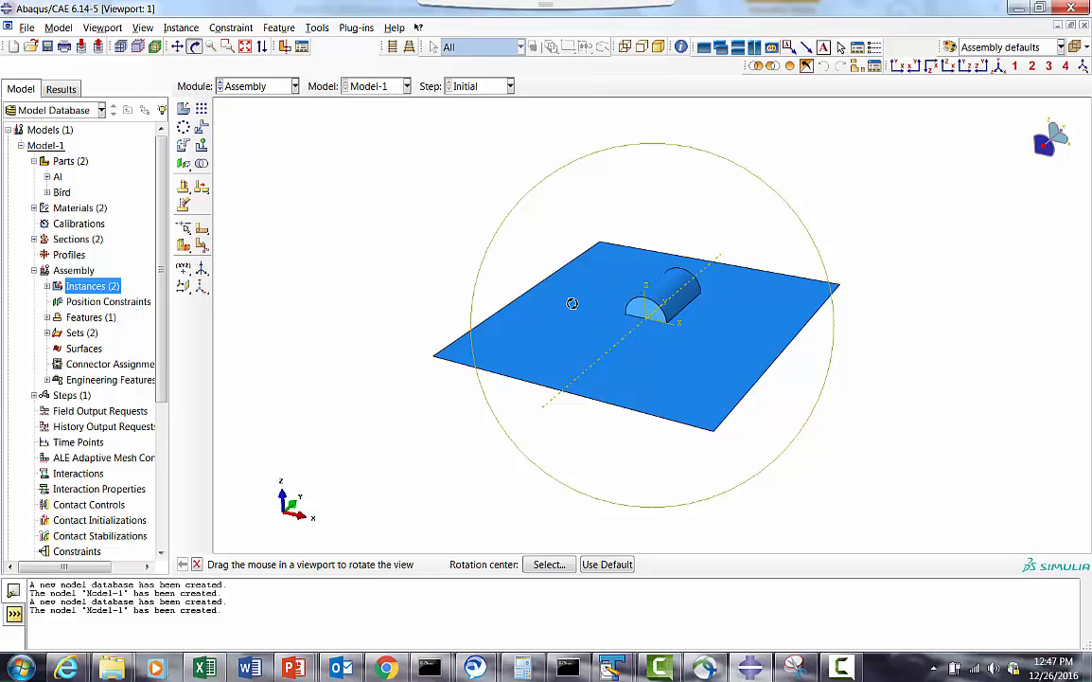
left_click(183, 145)
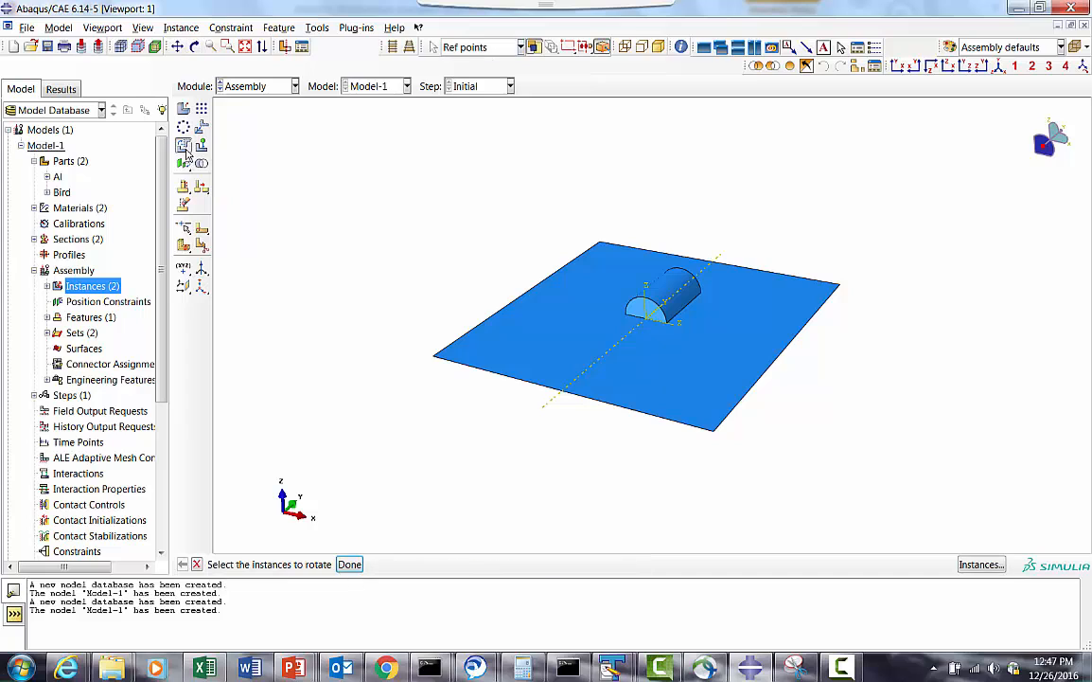
left_click(999, 571)
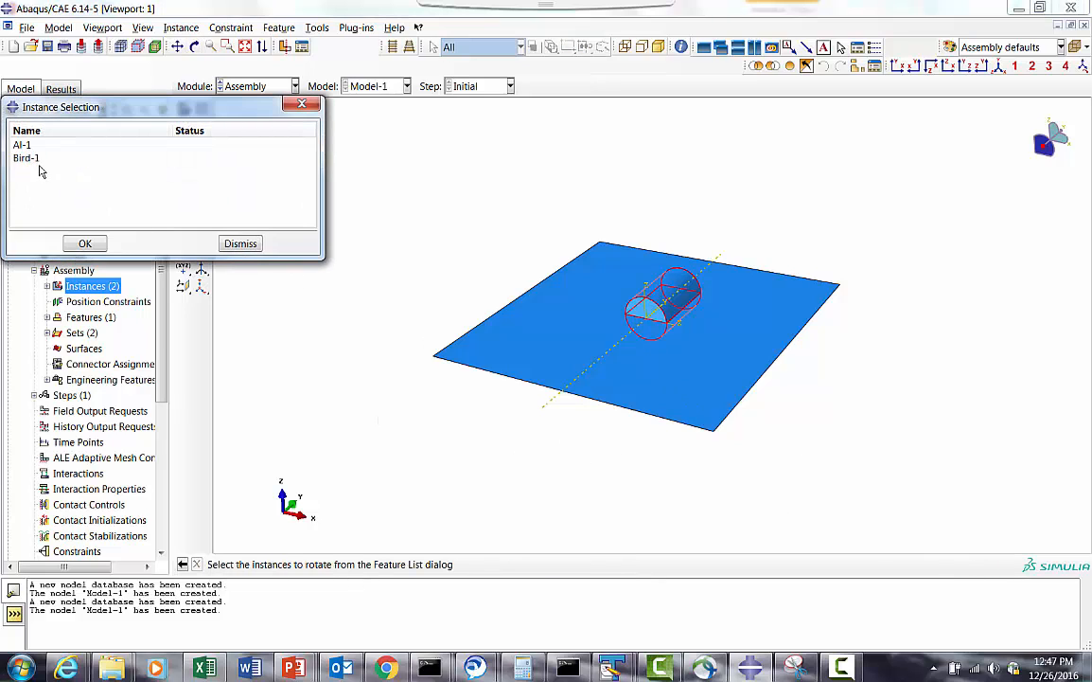
left_click(29, 157)
left_click(83, 243)
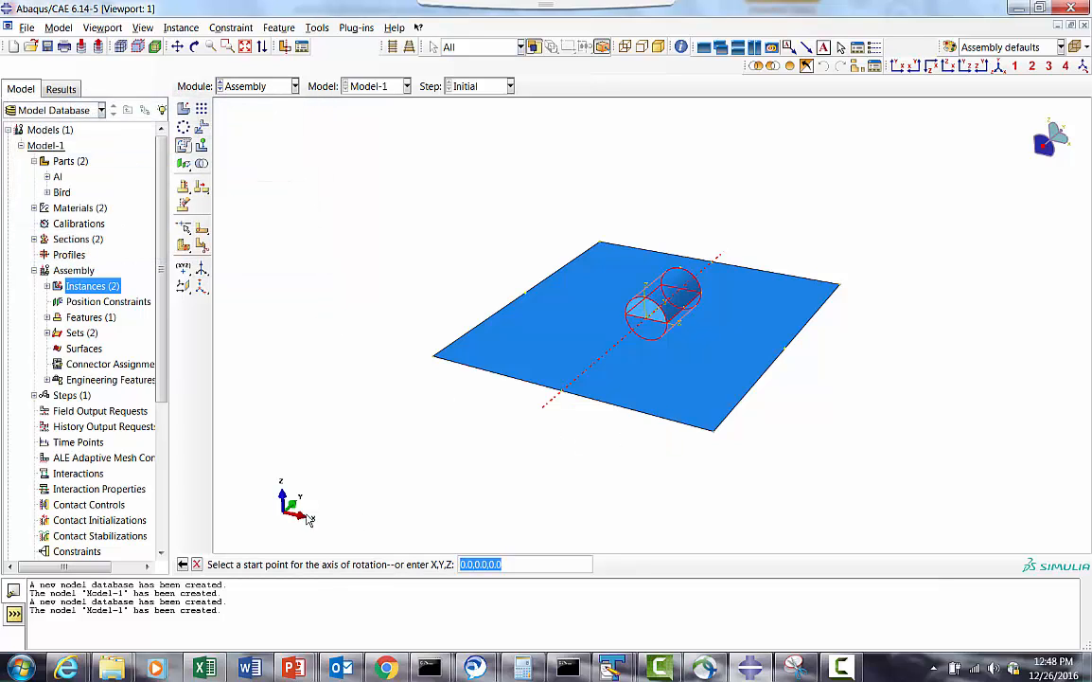
key("Return")
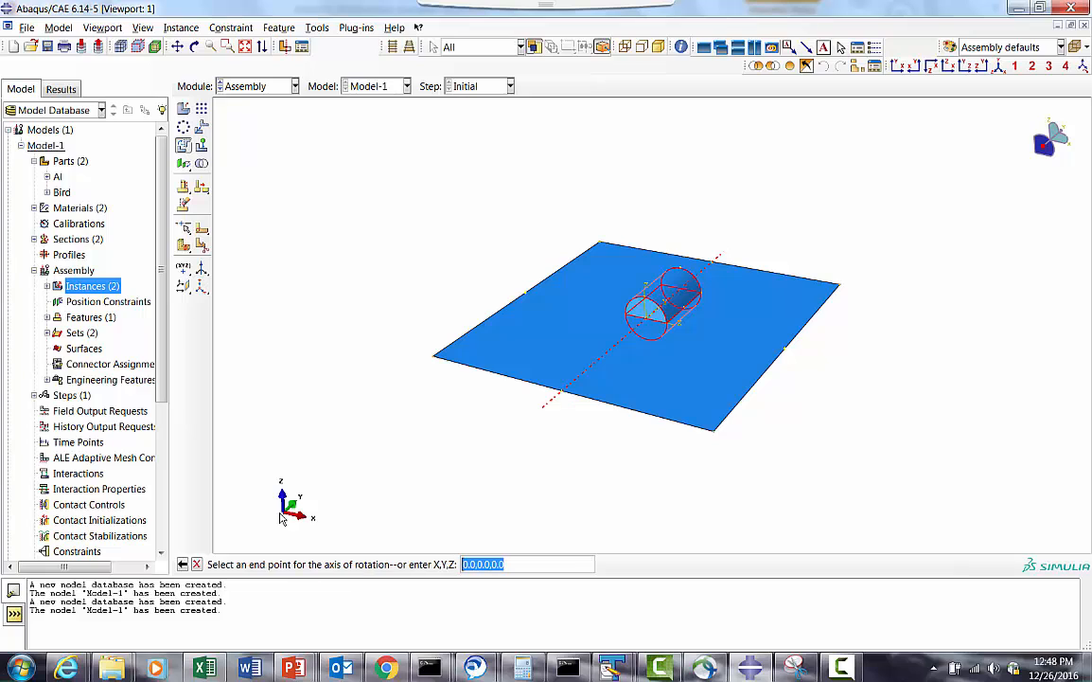
type("1,0,0")
key("Return")
key("Return")
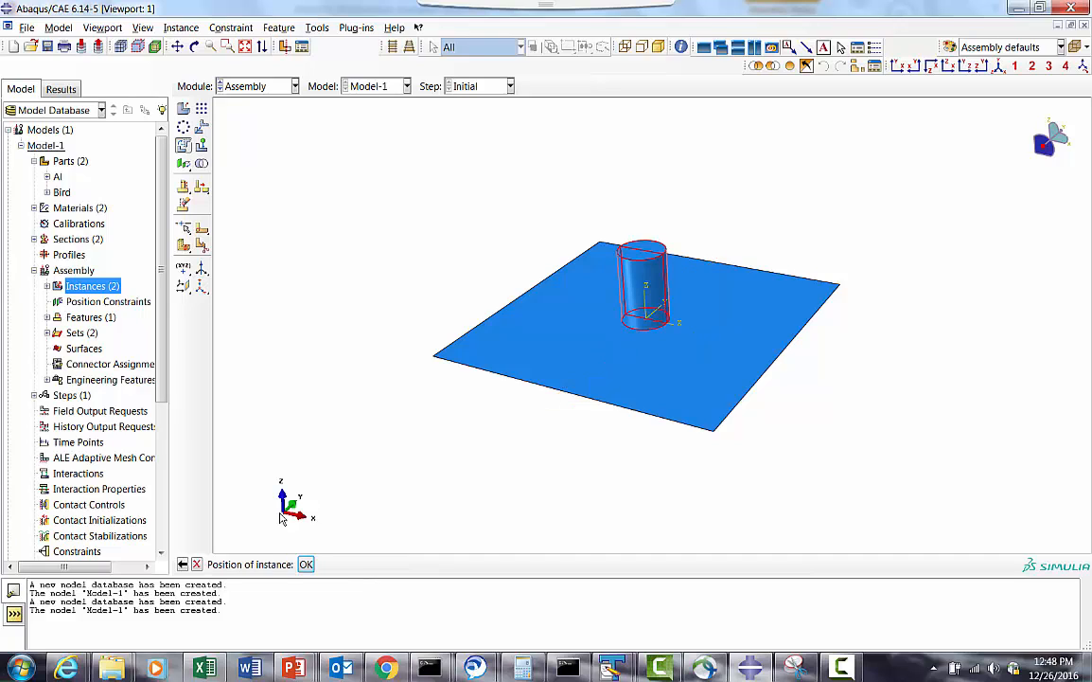
key("Return")
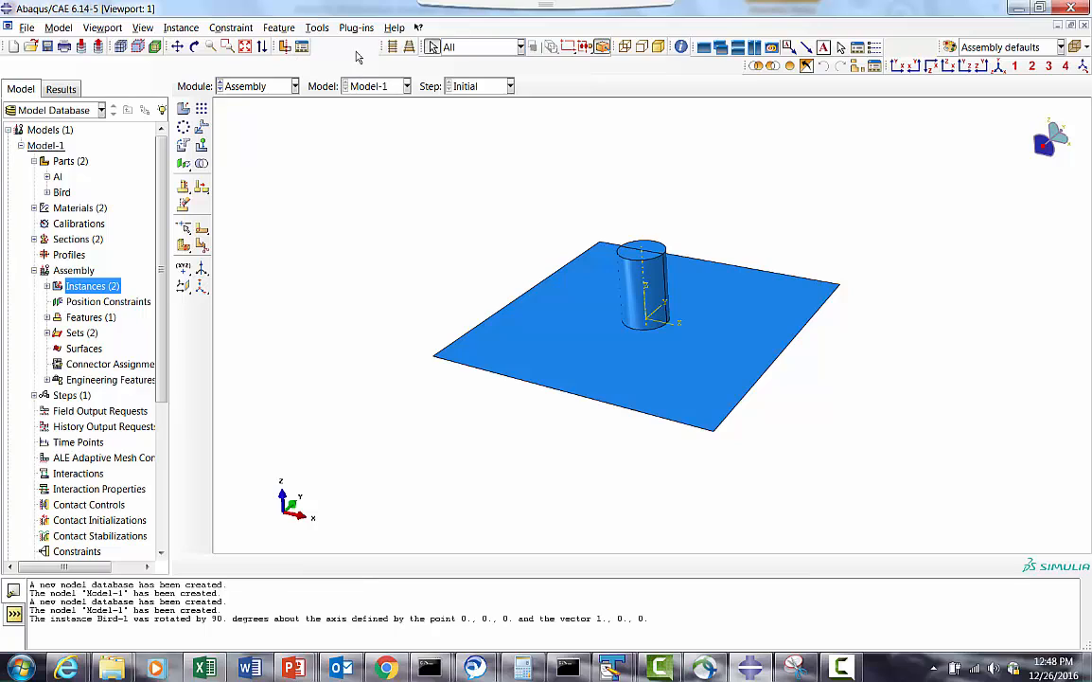
Step: Translate the bird instance from the origin to 0,0,2, offsetting it 2 along Z from the plate
left_click(391, 48)
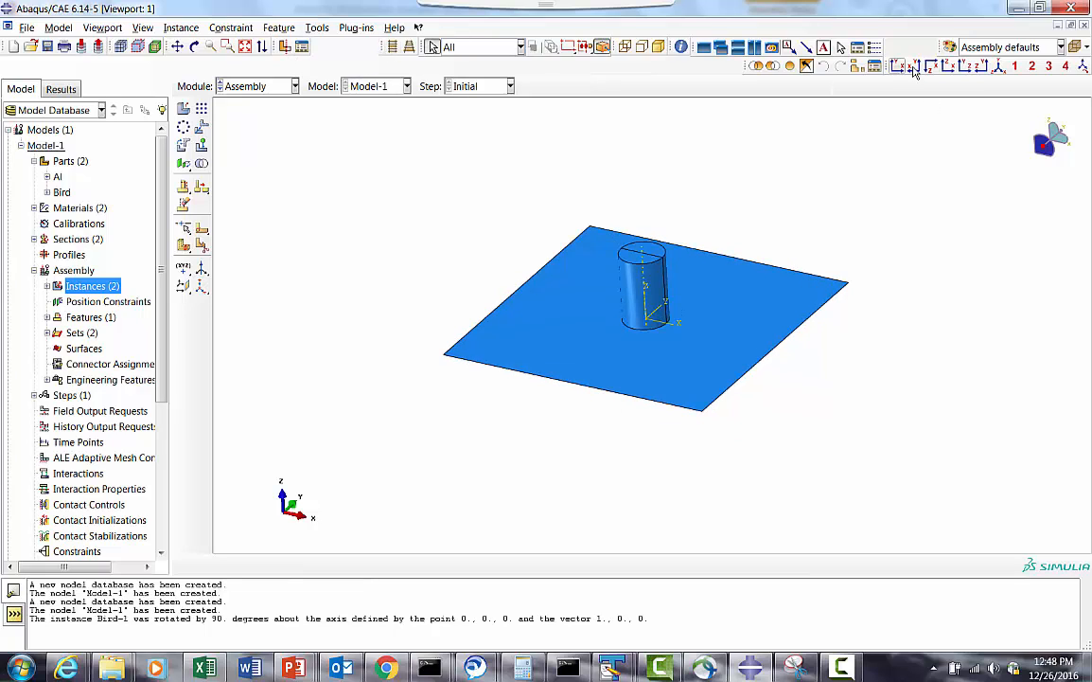
left_click(948, 66)
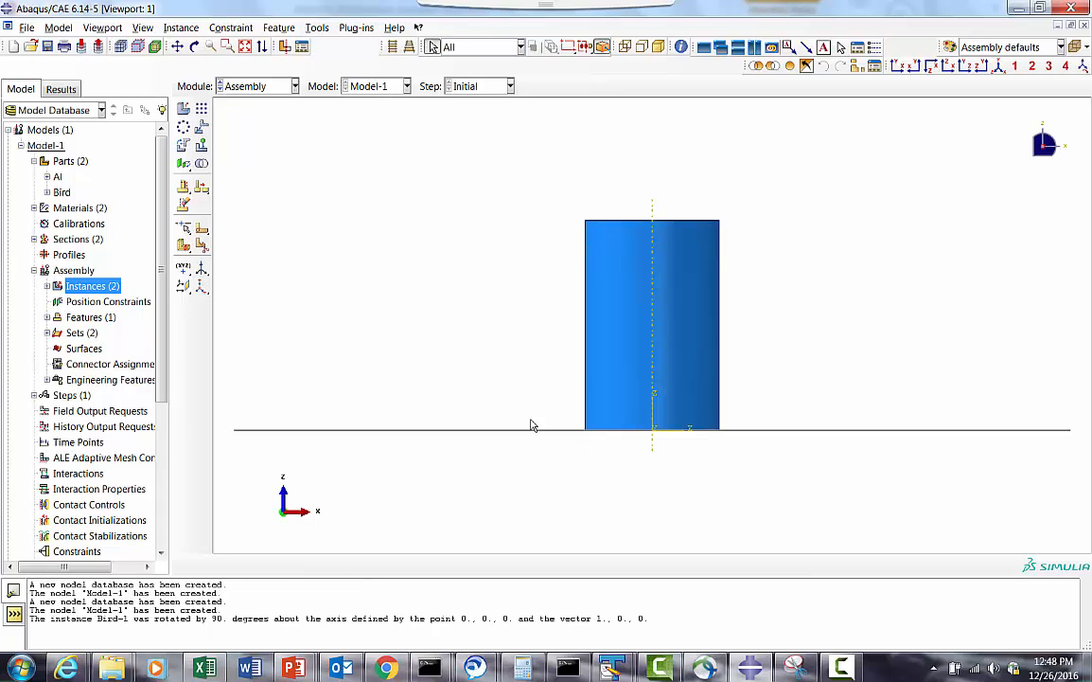
left_click(202, 126)
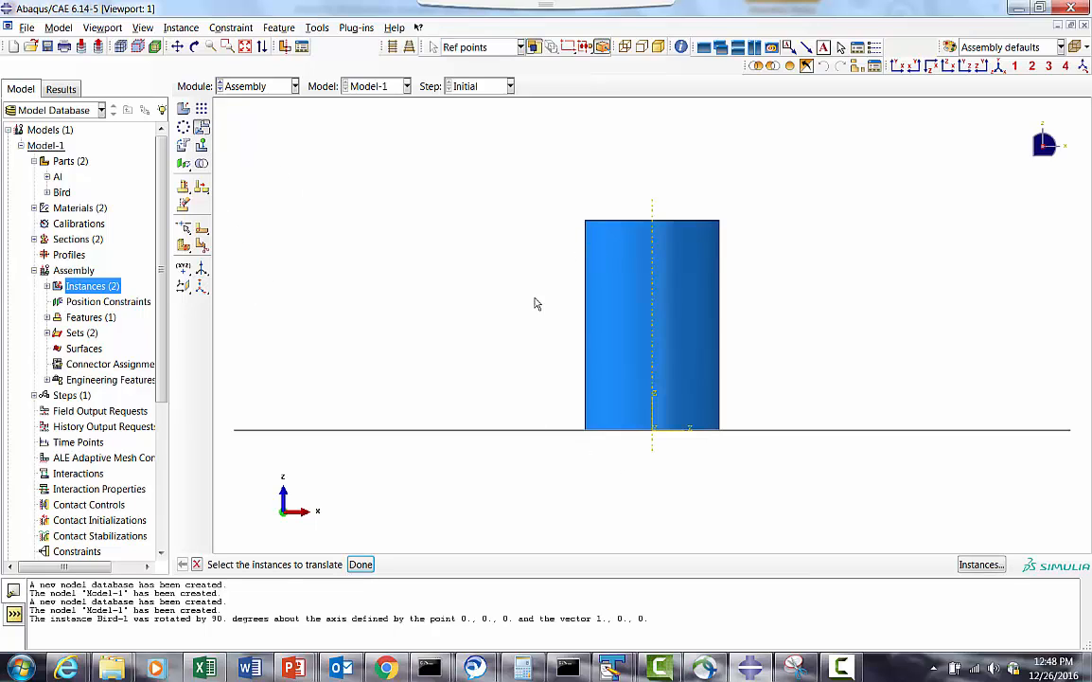
left_click(653, 325)
left_click(361, 564)
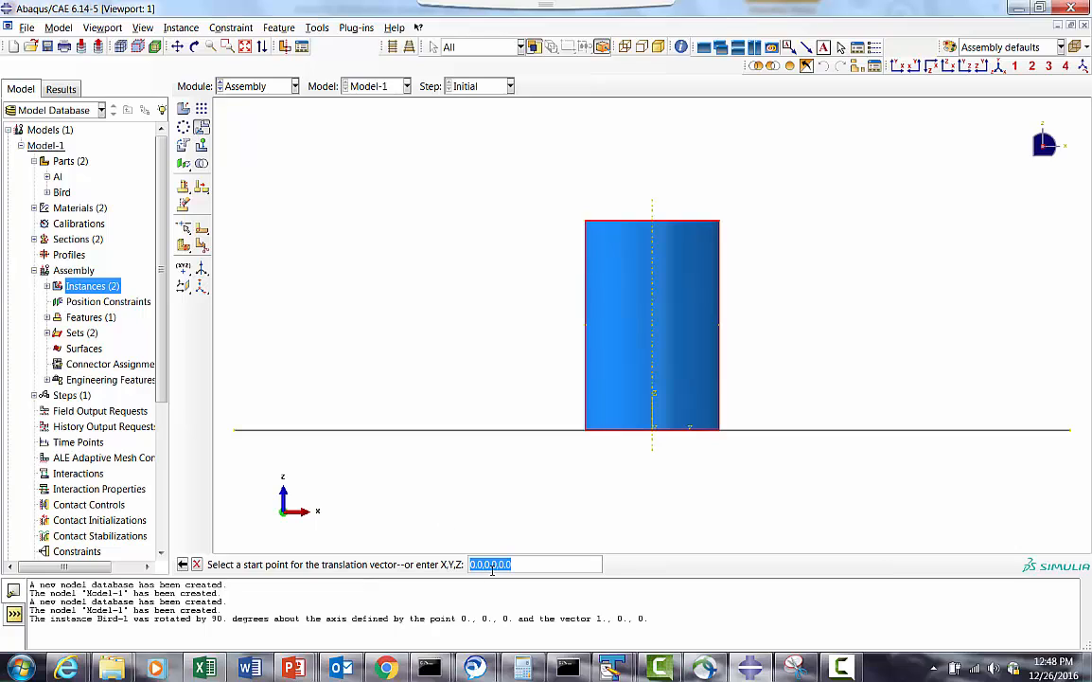
key("Return")
type("0")
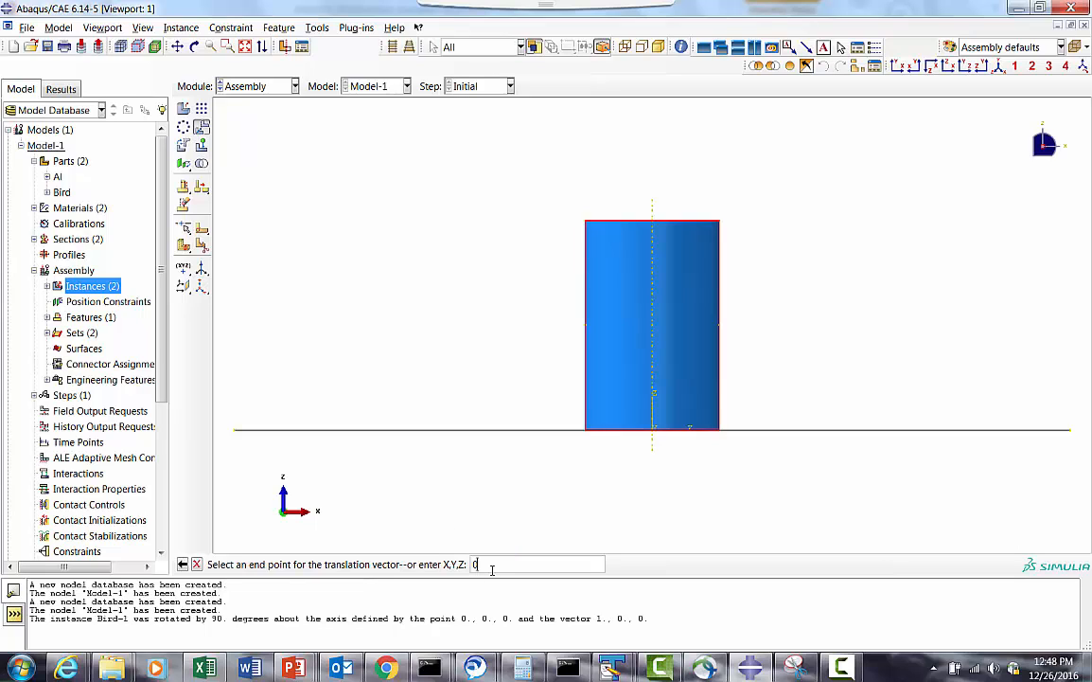
type(",0,2")
key("Return")
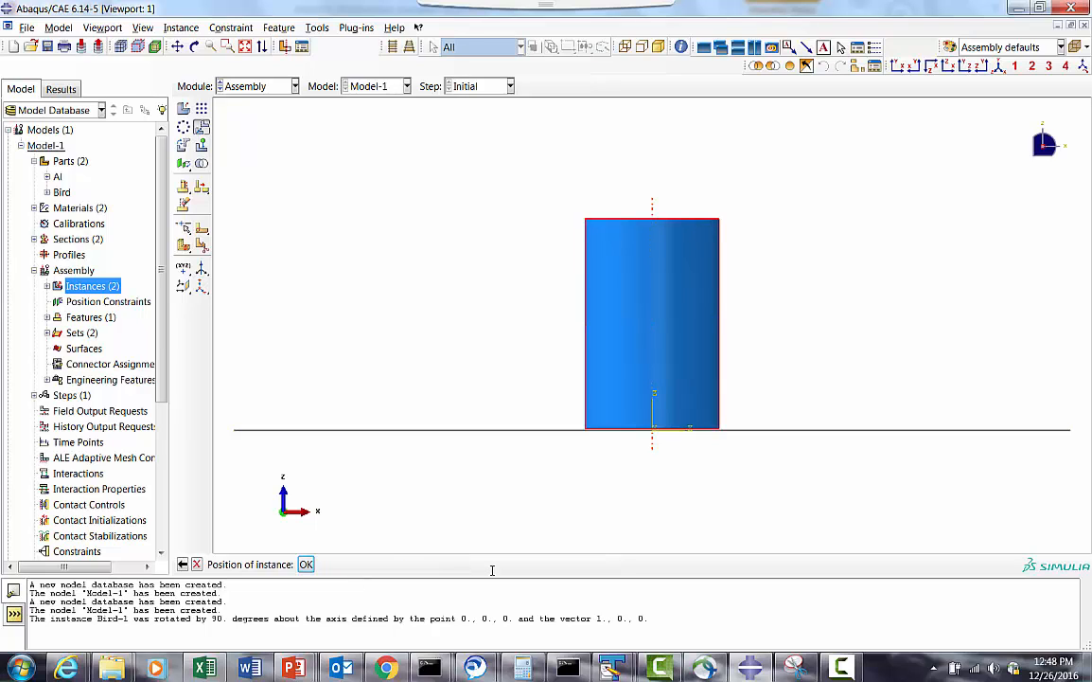
left_click(307, 565)
Step: Examine the gap between the bird's base and the plate up close, and review the whole assembly in 3D
left_click(227, 47)
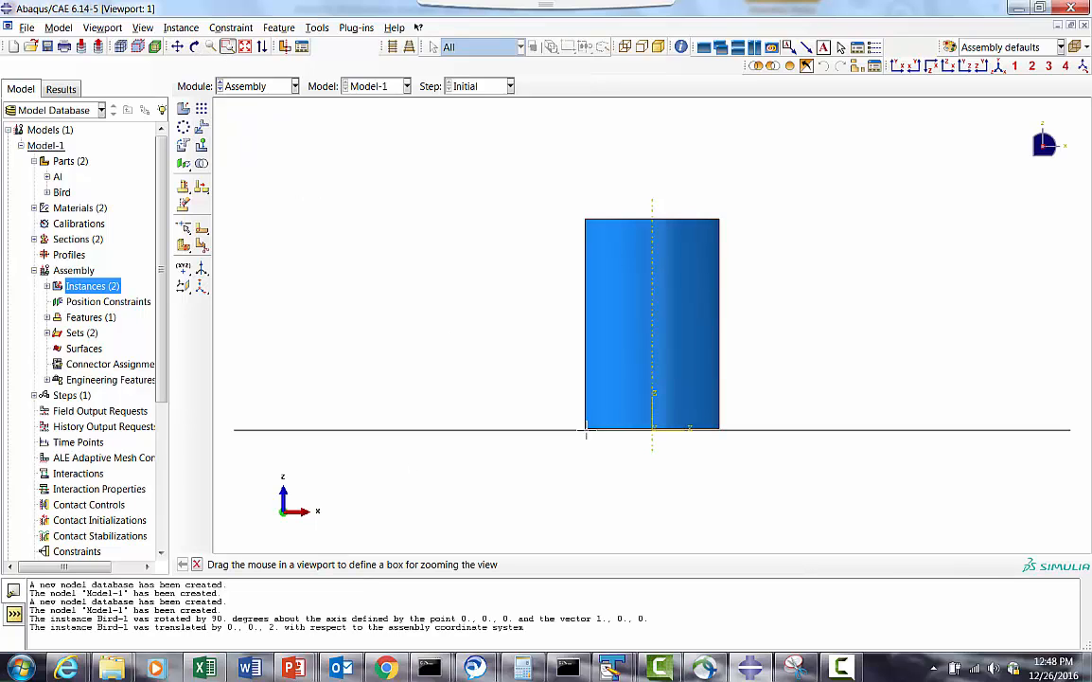
mouse_move(566, 401)
left_mouse_down()
mouse_move(690, 455)
mouse_move(669, 438)
left_mouse_up()
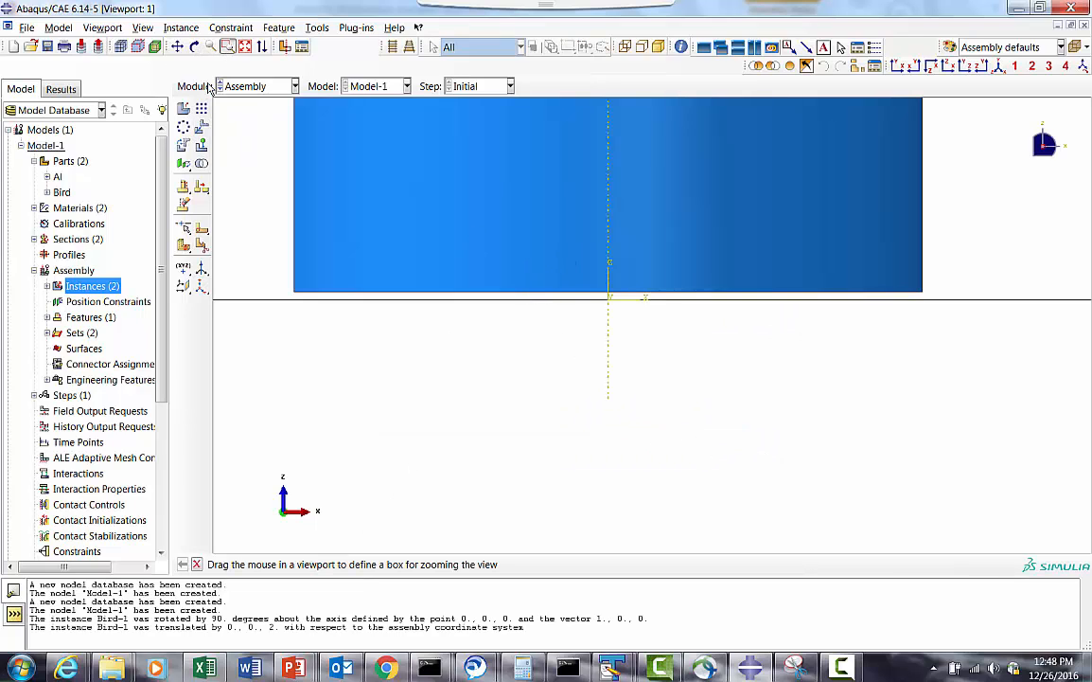
left_click(244, 48)
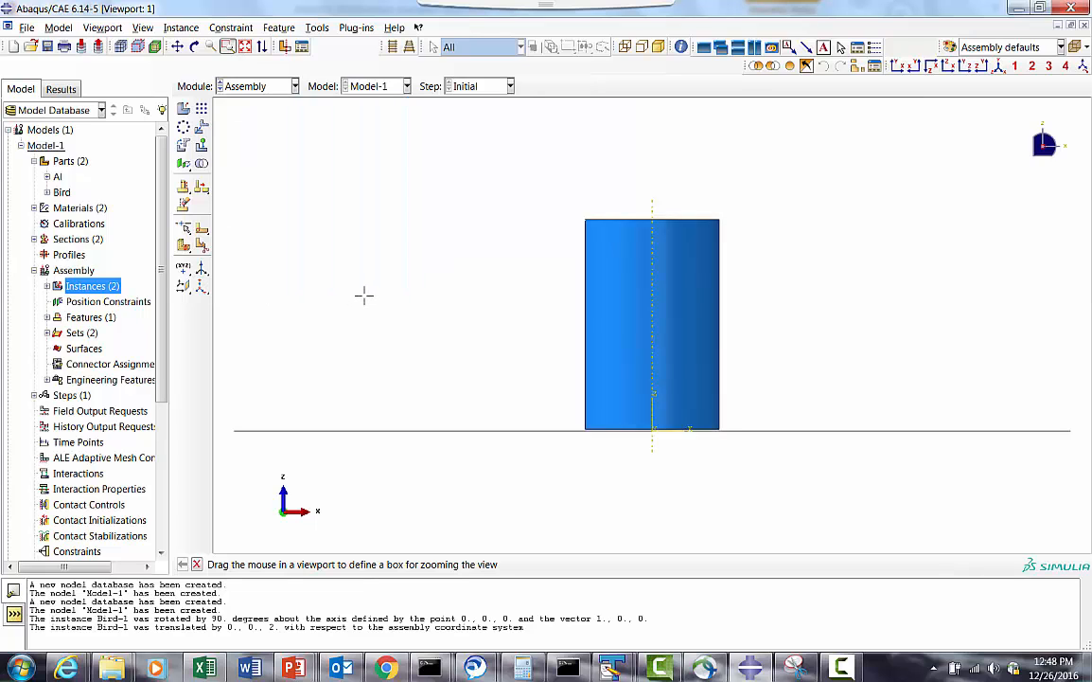
left_click(195, 46)
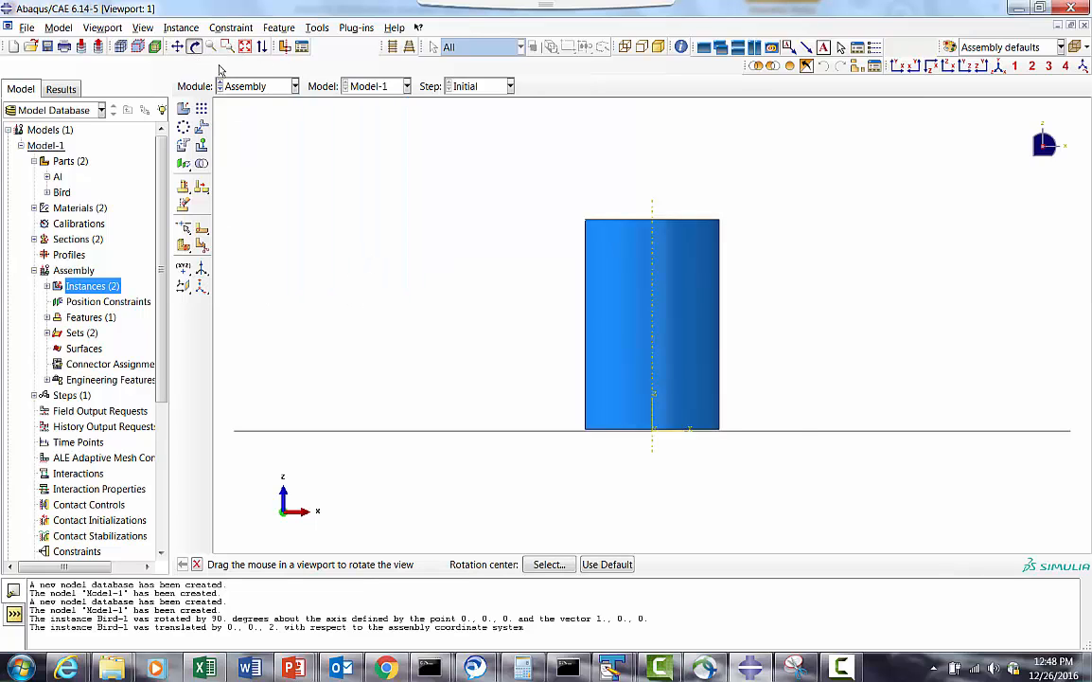
left_click_drag(654, 279, 359, 189)
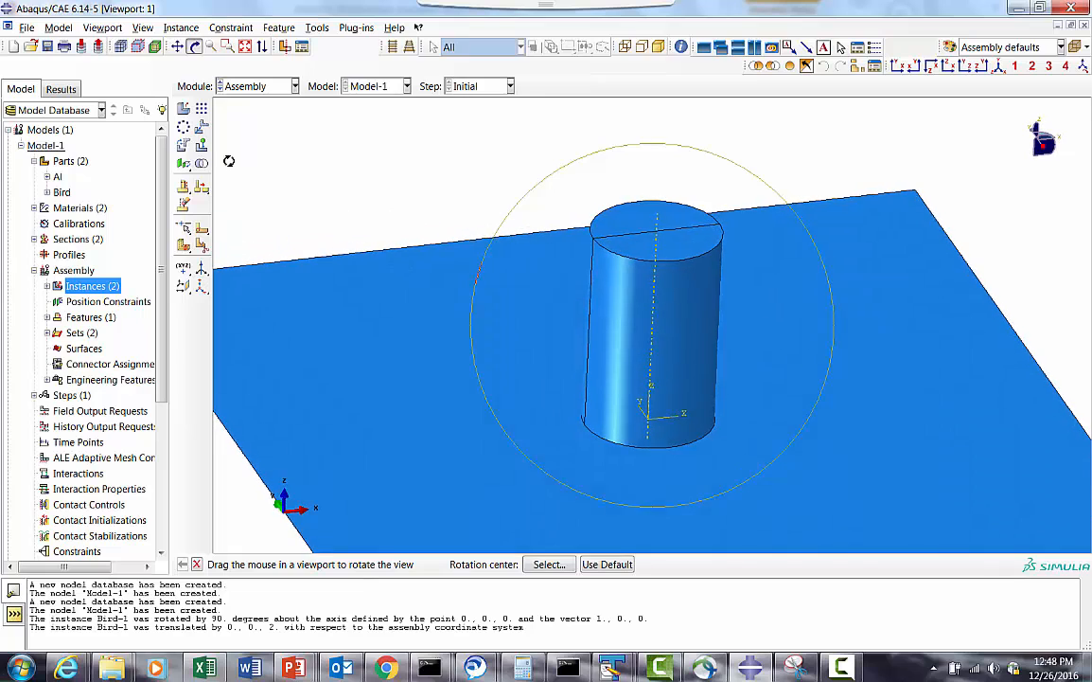
left_click(245, 49)
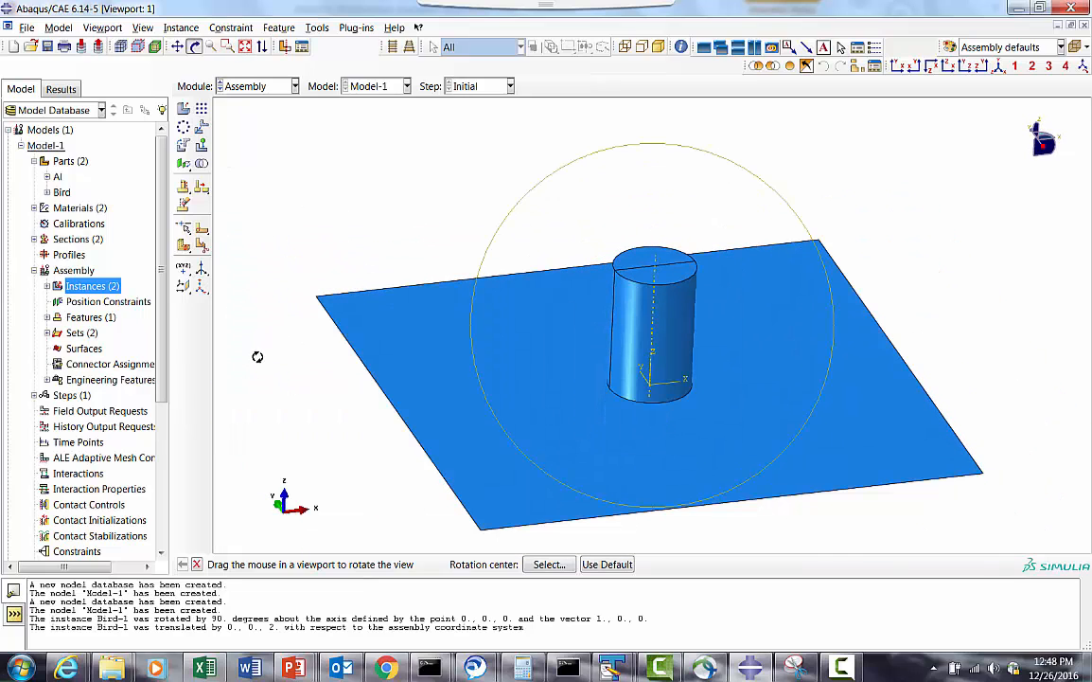
Step: Switch to the Mesh module and show the Bird part for meshing
left_click(246, 91)
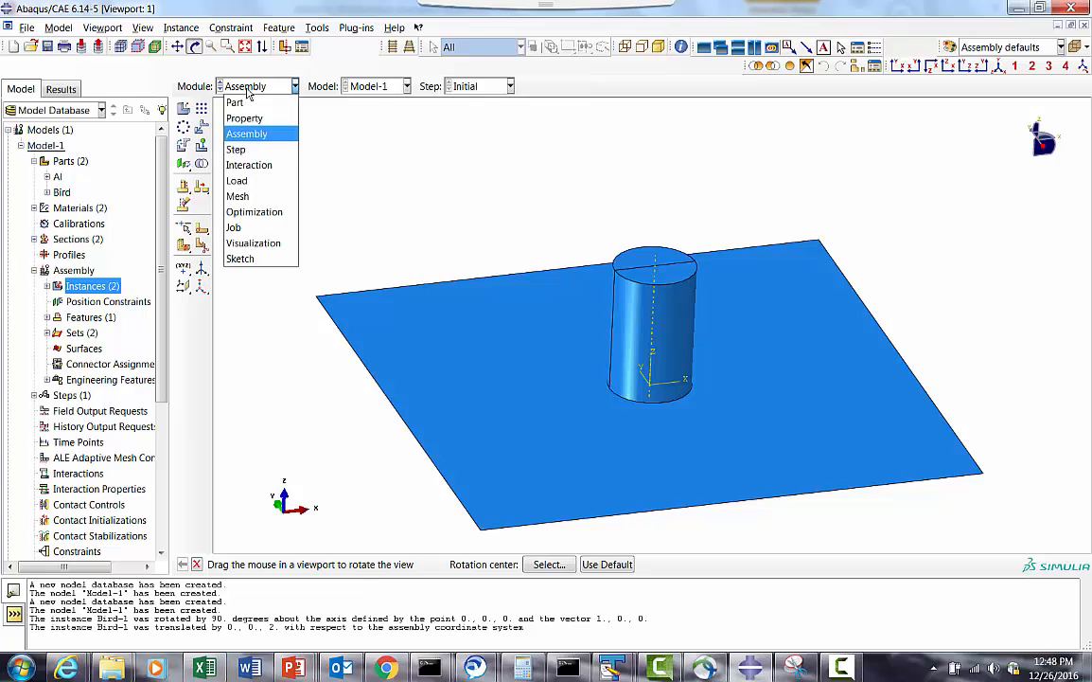
left_click(241, 192)
left_click(513, 86)
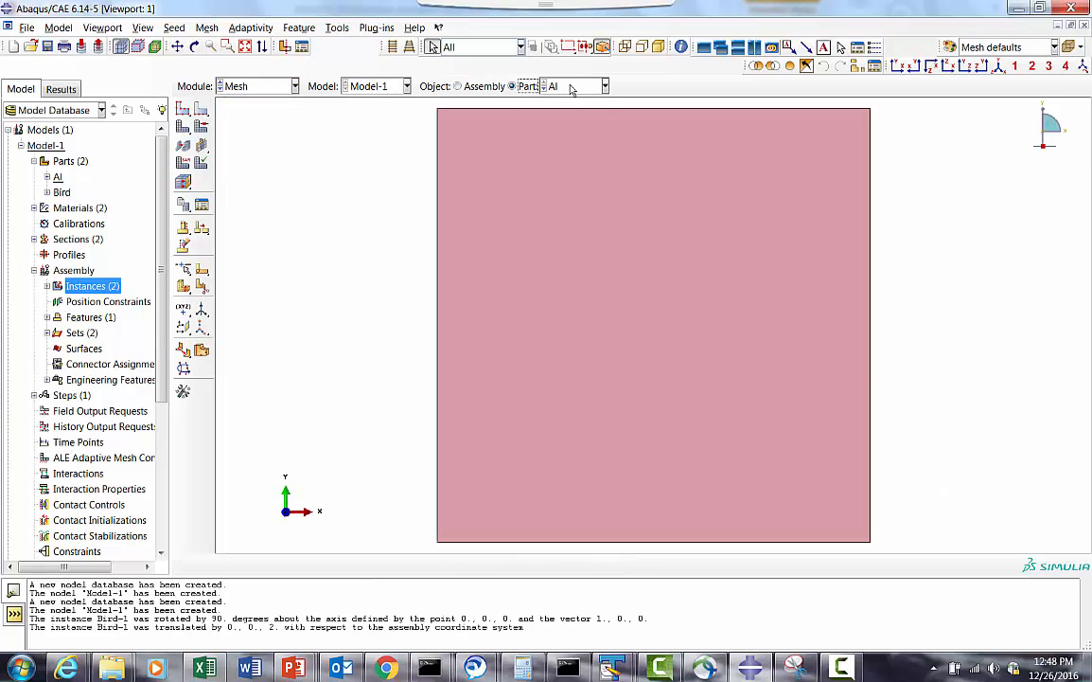
left_click(572, 87)
left_click(561, 119)
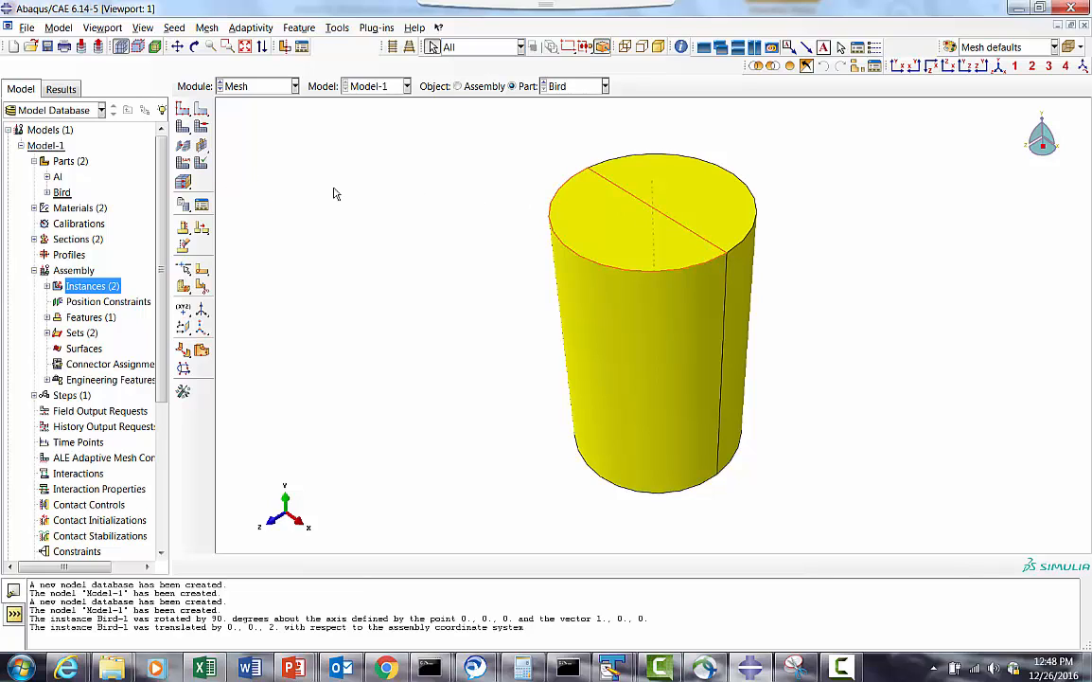
Step: Seed the Bird part with an approximate global size of 10
left_click(192, 111)
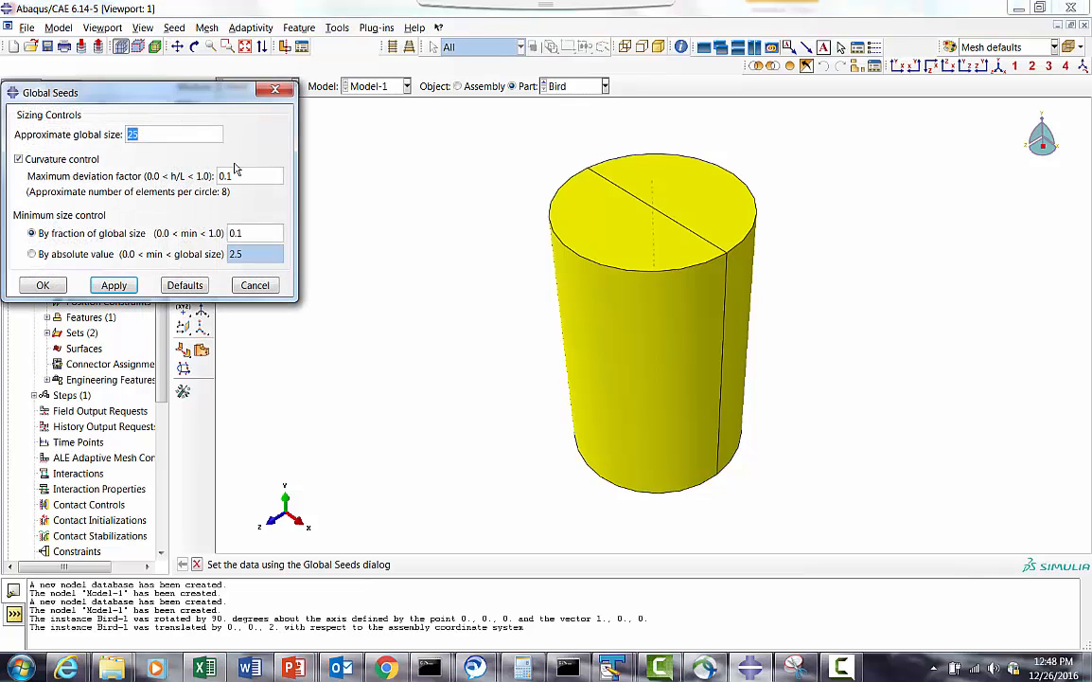
left_click(136, 133)
left_click_drag(136, 134, 106, 137)
type("10")
left_click(113, 285)
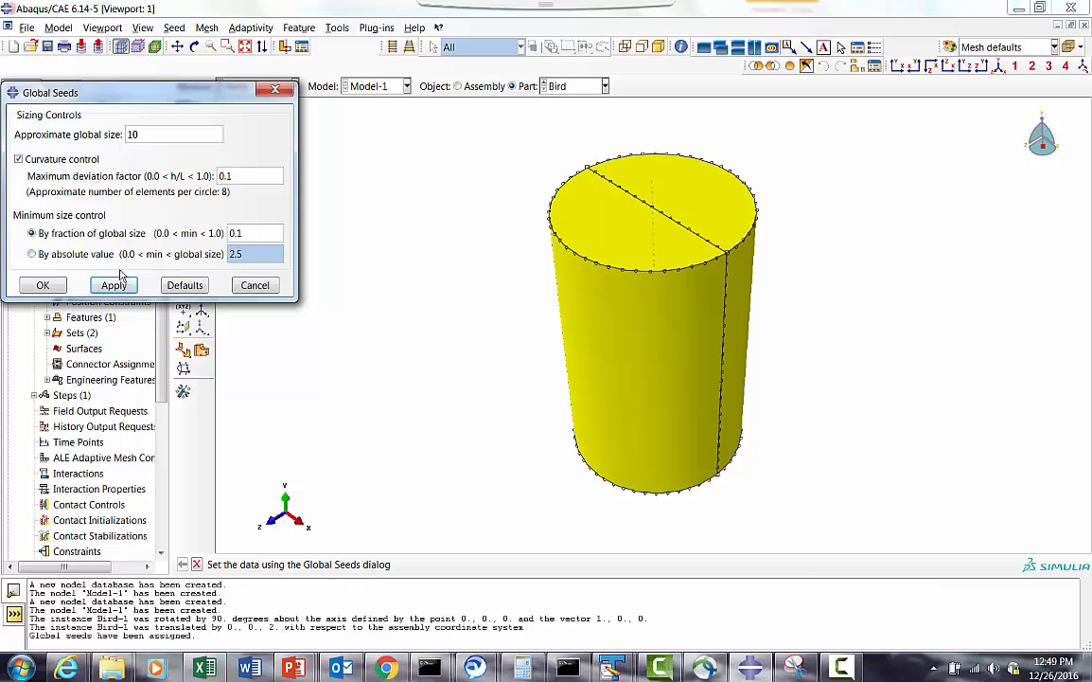
left_click(41, 286)
left_click(201, 126)
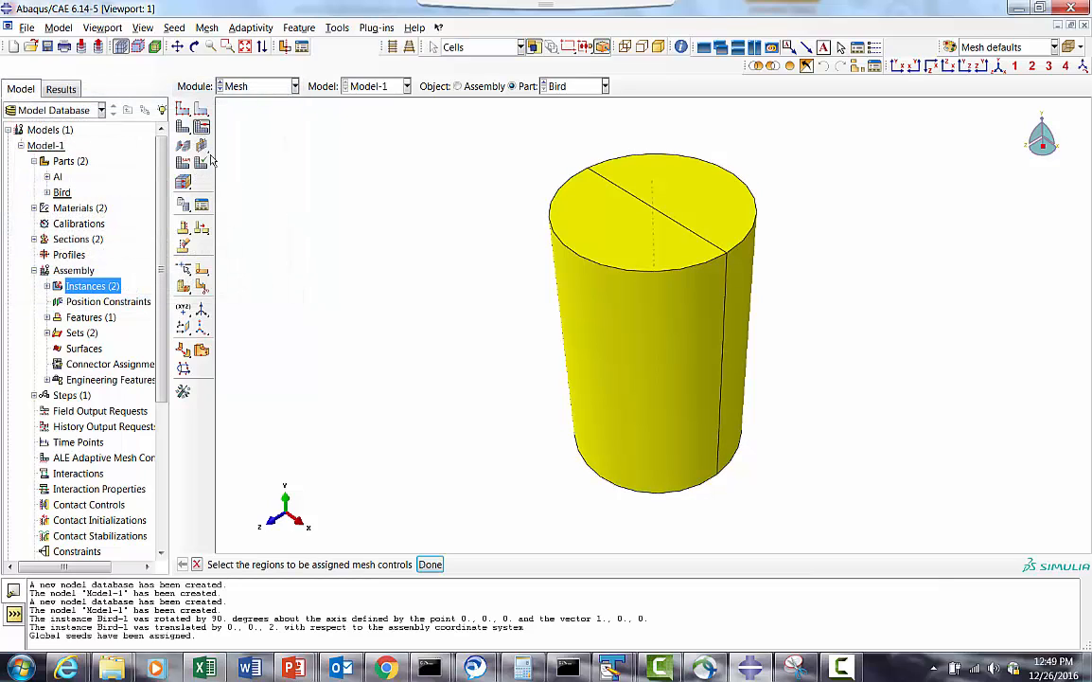
left_click_drag(495, 186, 863, 502)
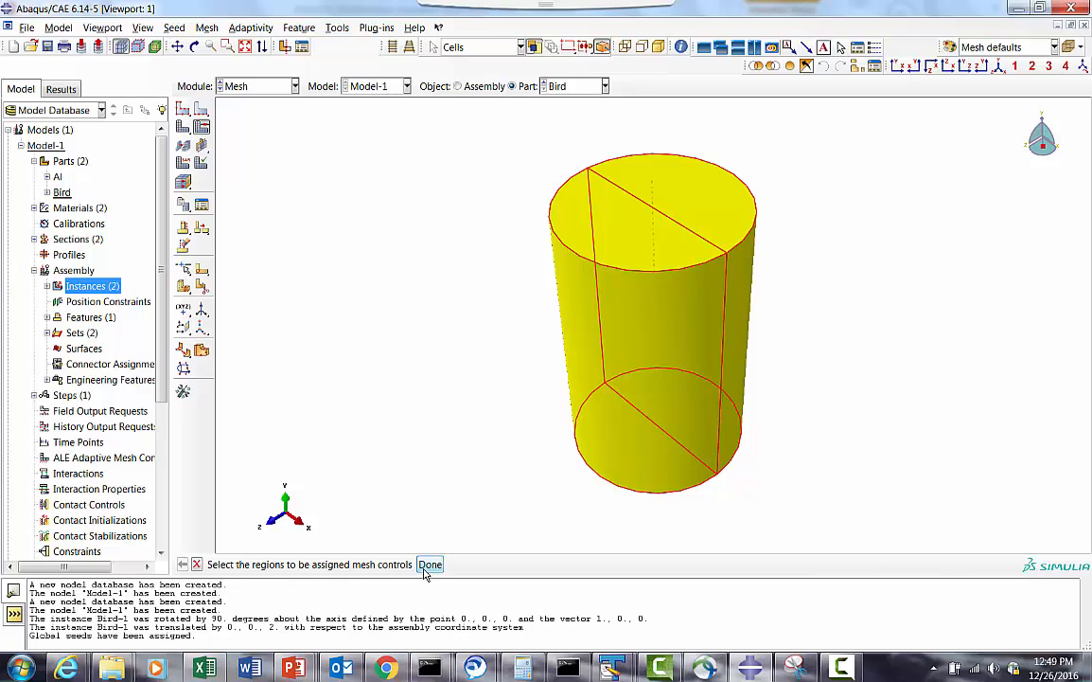
left_click(197, 564)
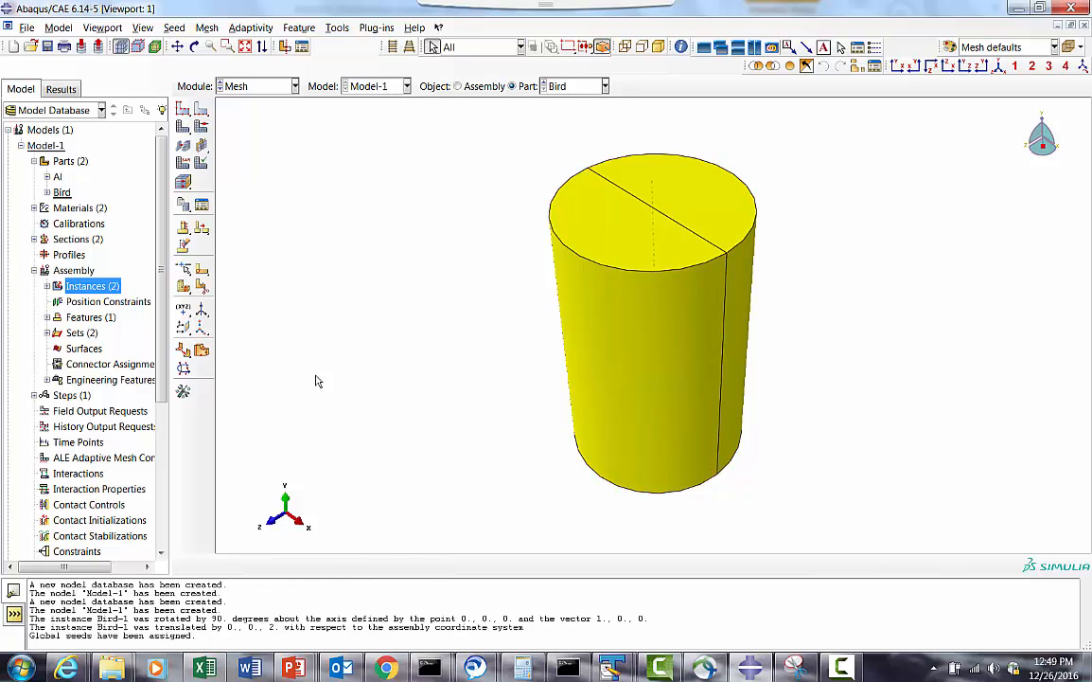
Step: Set the mesh controls of all the bird's cells to swept hex elements with the medial axis algorithm
left_click(202, 128)
left_click_drag(431, 138, 761, 488)
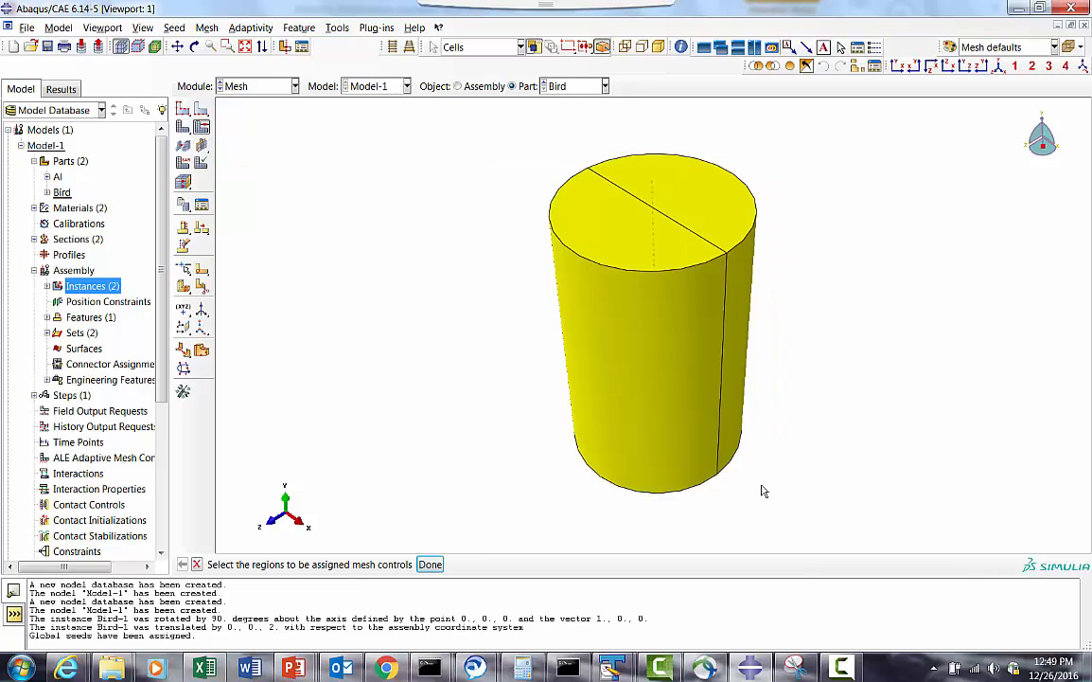
left_click(430, 565)
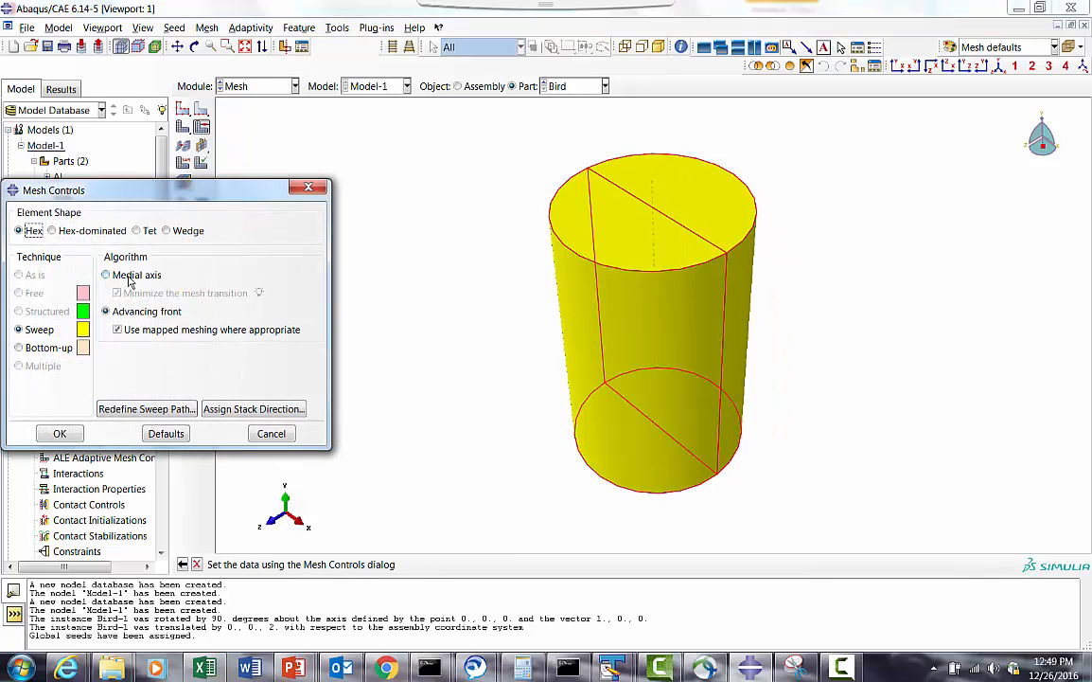
left_click(132, 275)
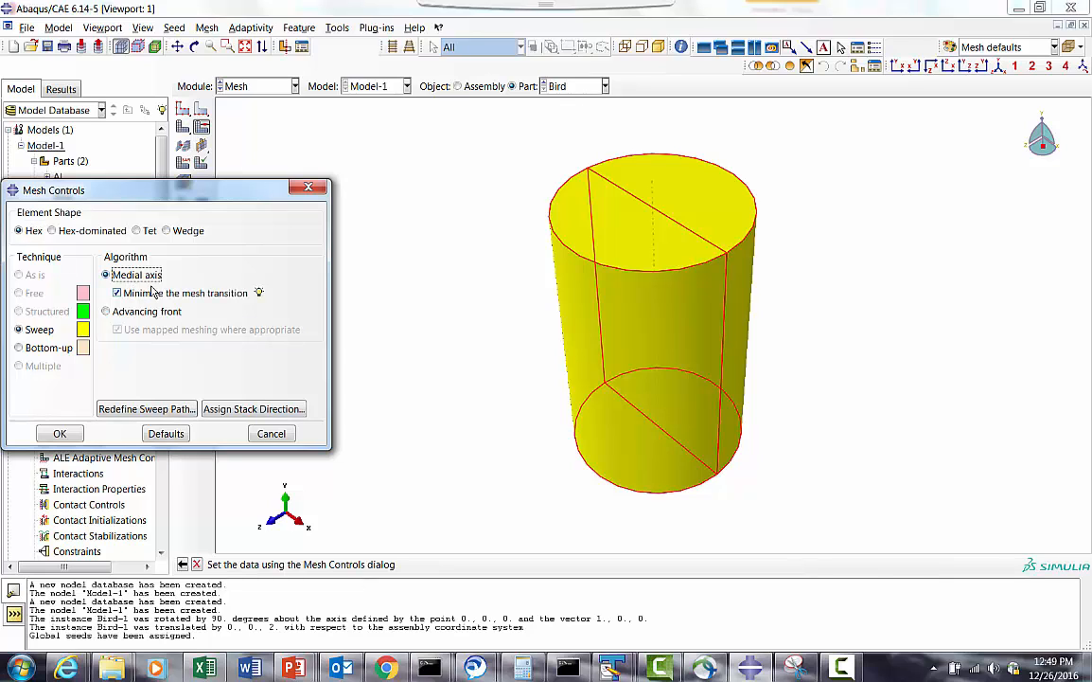
left_click(59, 433)
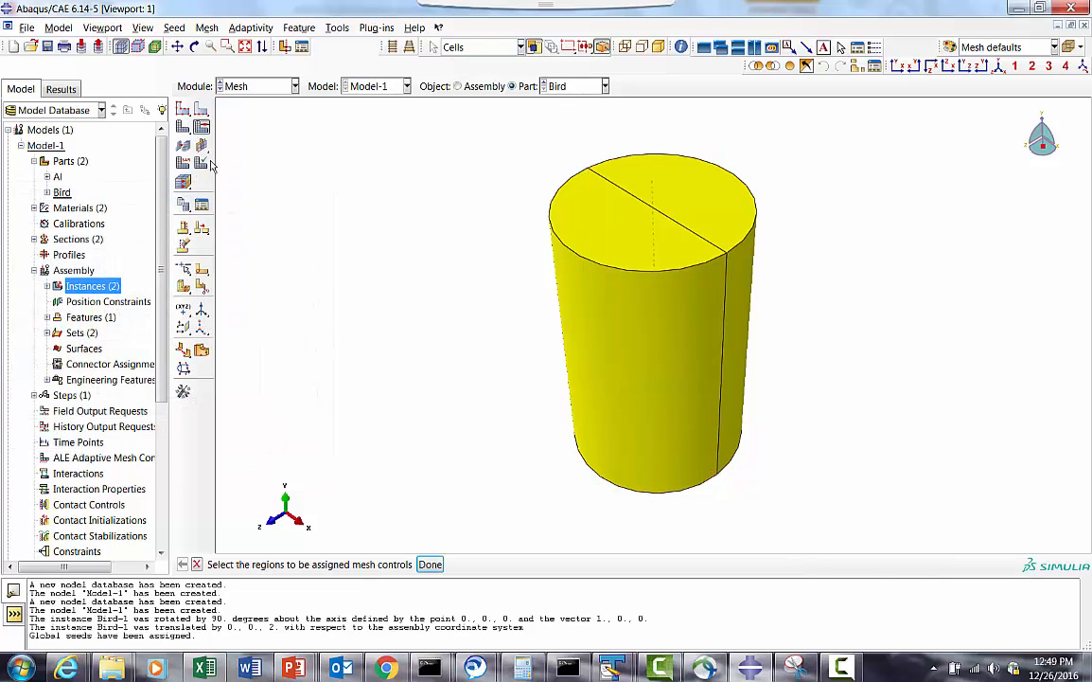
Step: Assign explicit 3D stress elements to all the bird's cells, with conversion to particles enabled, the Time criterion and a threshold of 0
left_click(184, 180)
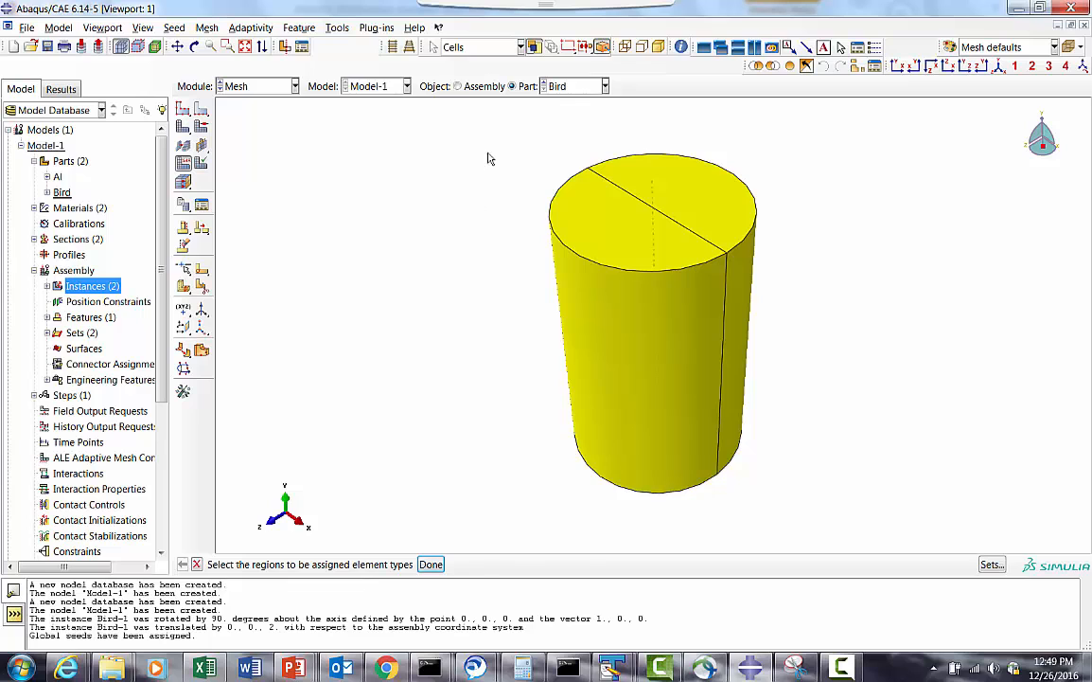
left_click_drag(481, 145, 867, 541)
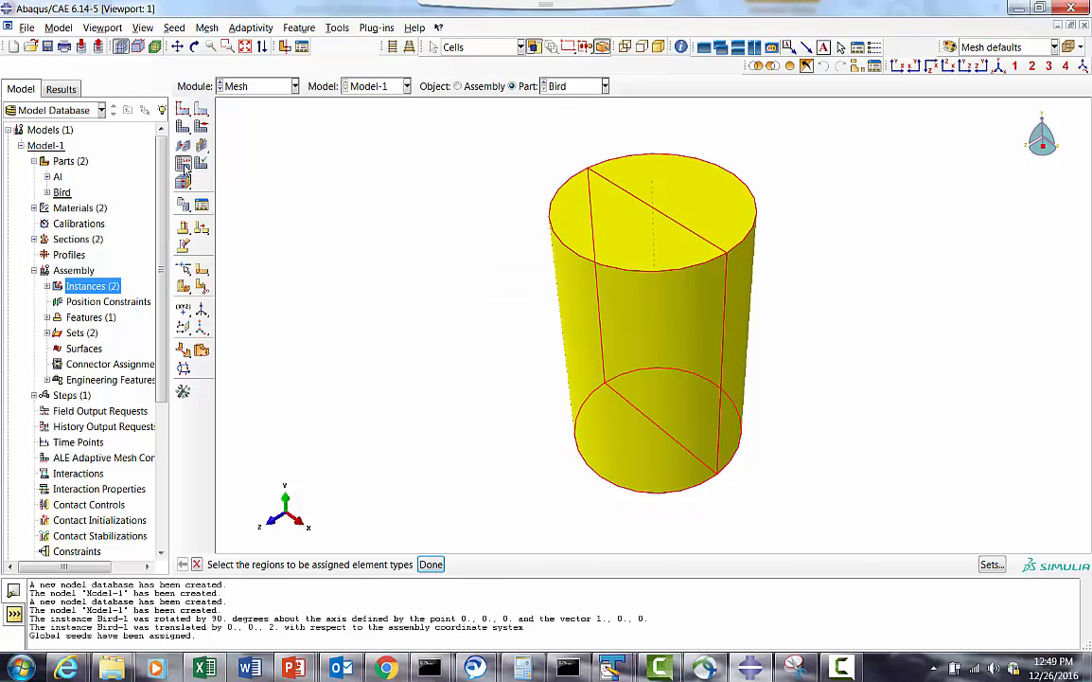
left_click(439, 566)
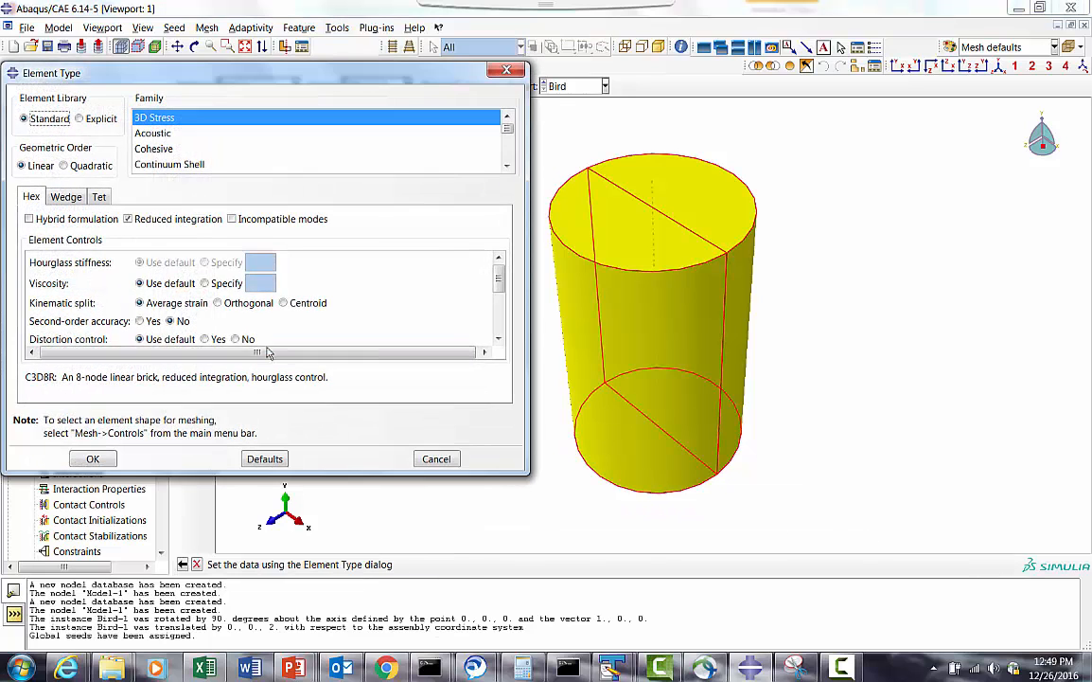
left_click(95, 120)
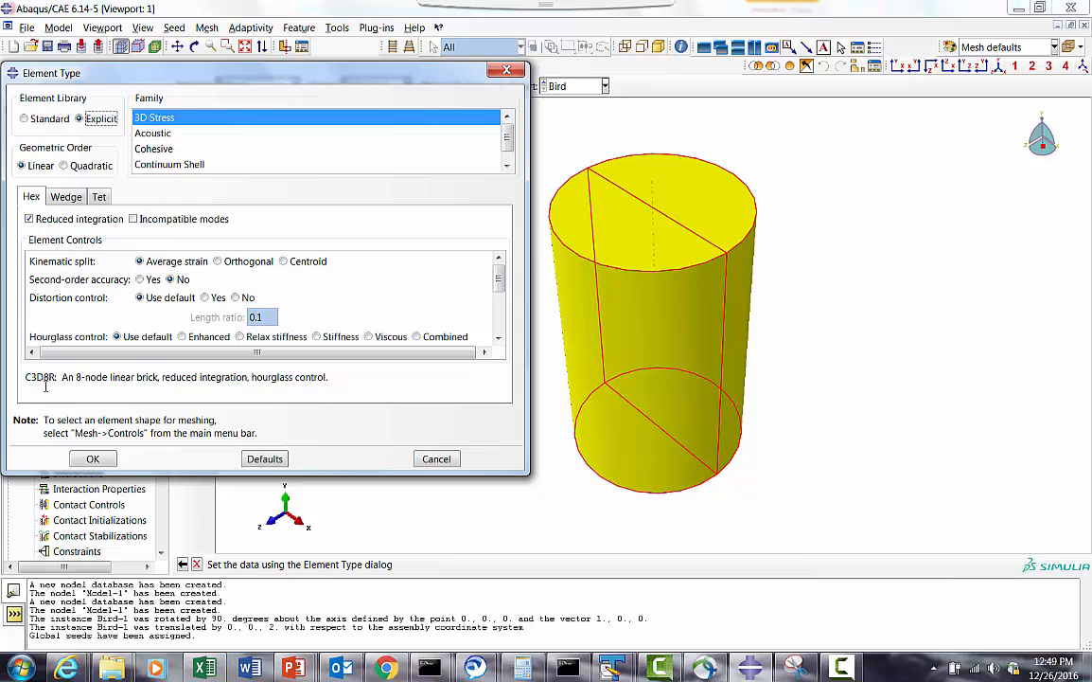
left_click(498, 337)
left_click(498, 337)
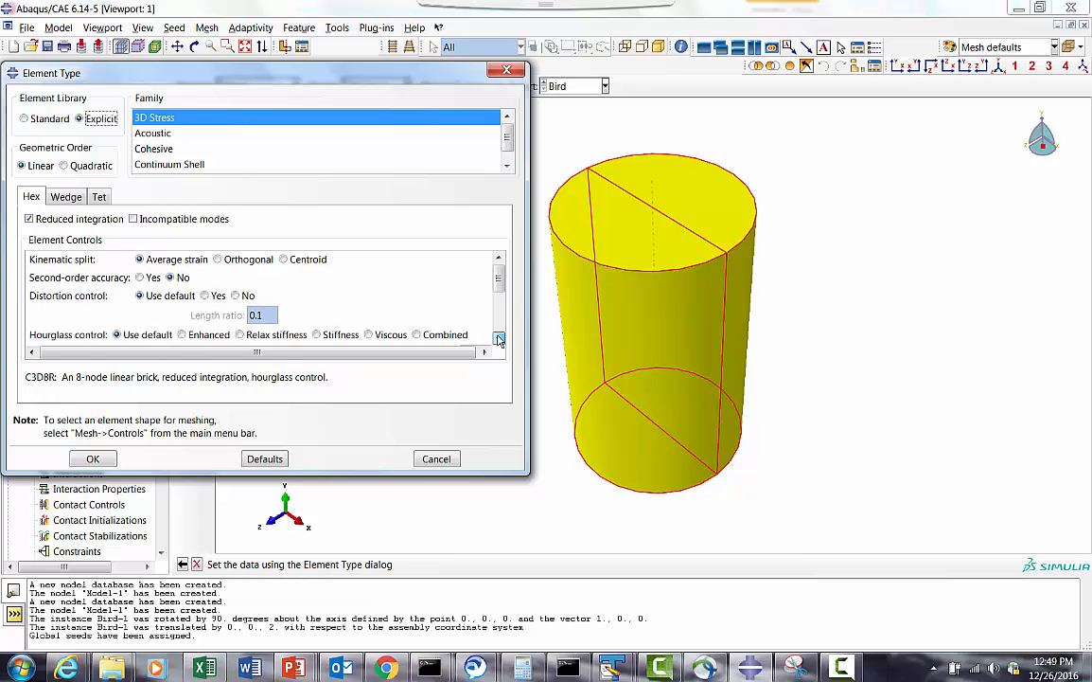
left_click_drag(500, 283, 501, 305)
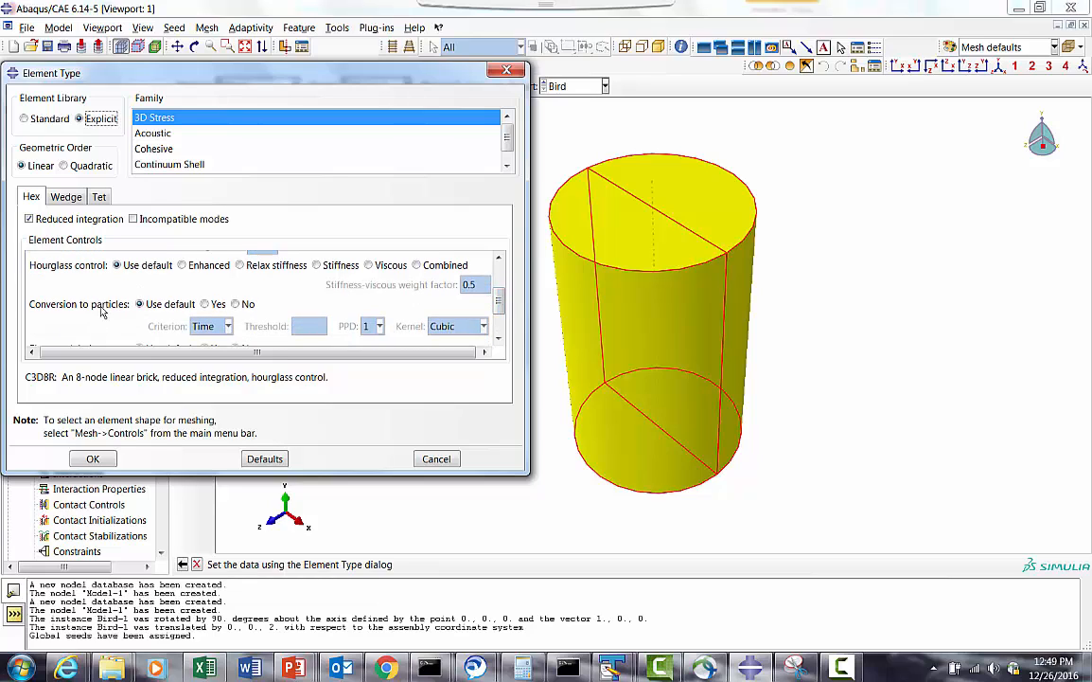
left_click(205, 305)
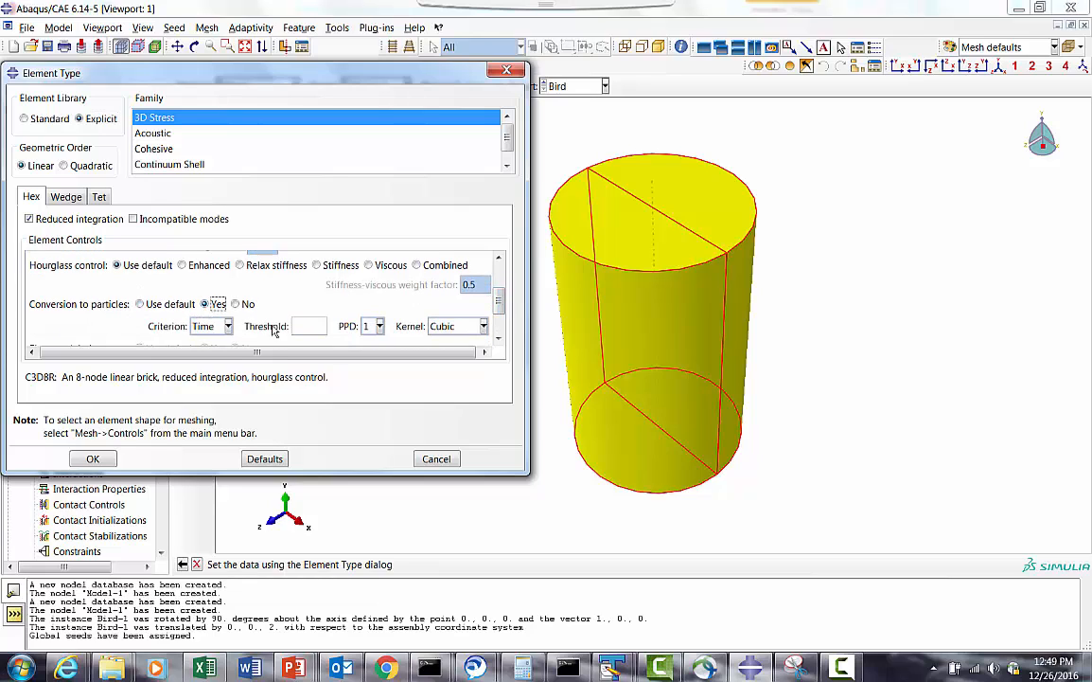
left_click(319, 329)
left_click(92, 459)
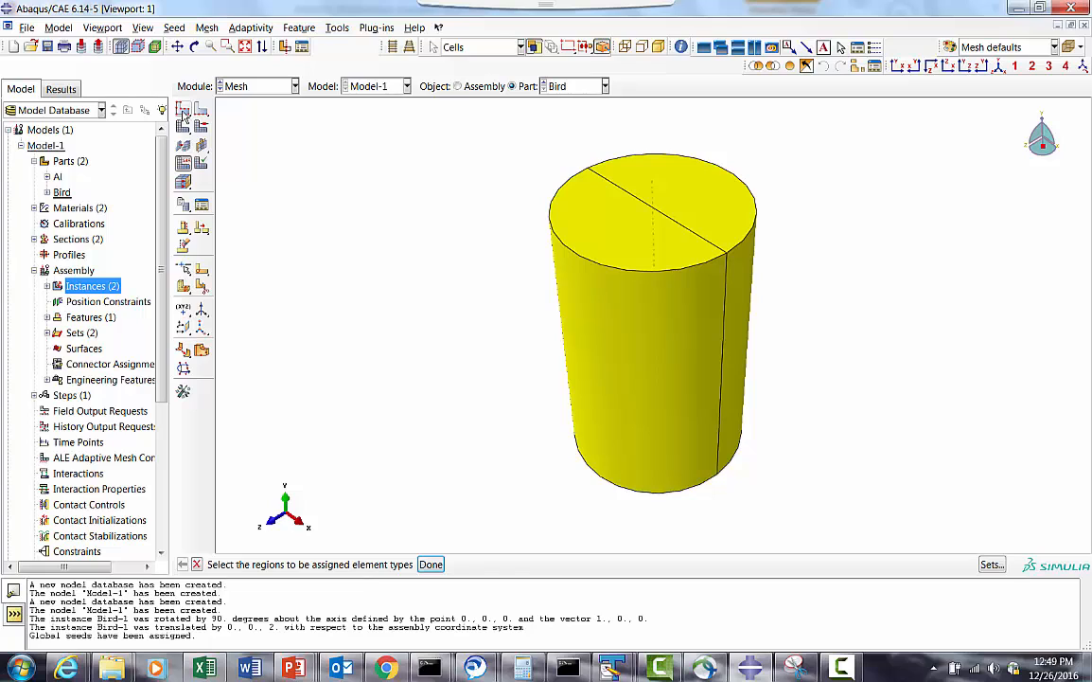
Step: Review the particle-conversion settings in the bird's element type, and generate the mesh of the Bird part
left_click(192, 171)
left_click(186, 179)
left_click_drag(476, 168, 834, 473)
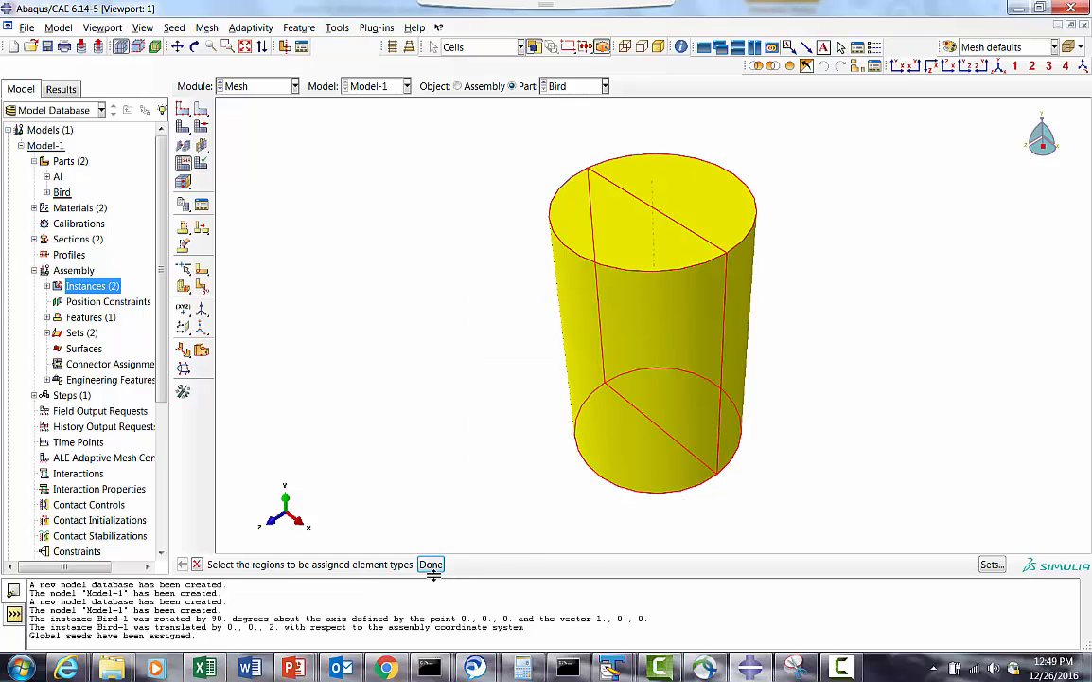
left_click(431, 565)
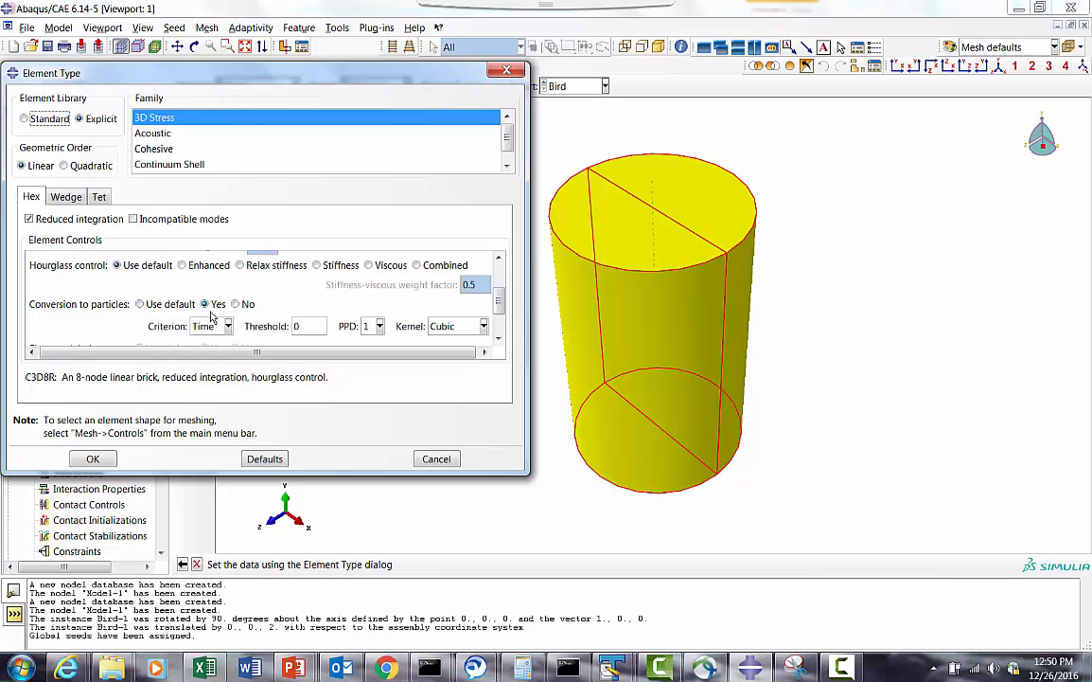
left_click(93, 459)
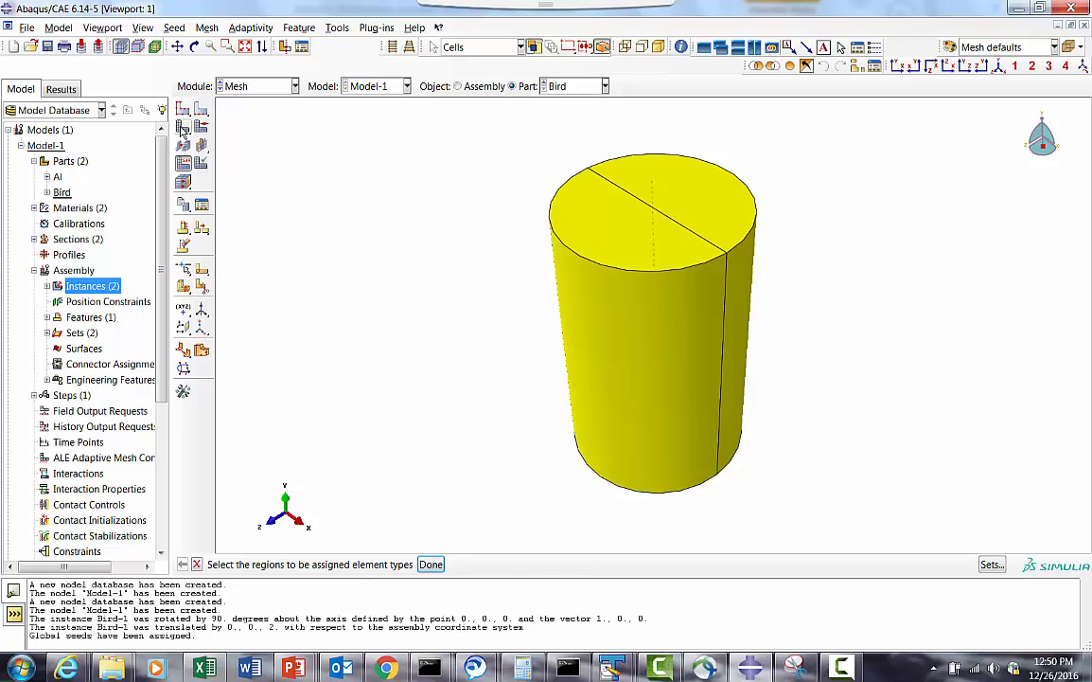
left_click(182, 129)
left_click(316, 565)
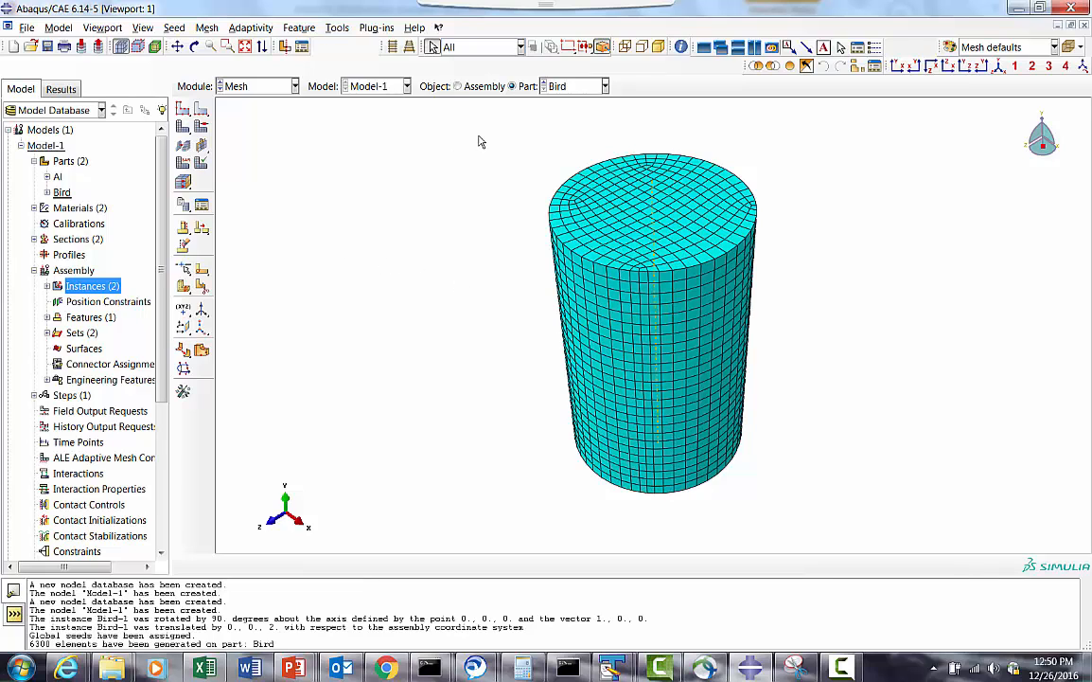
Step: Show the Al plate part and seed it with an approximate global size of 15
left_click(565, 87)
left_click(559, 103)
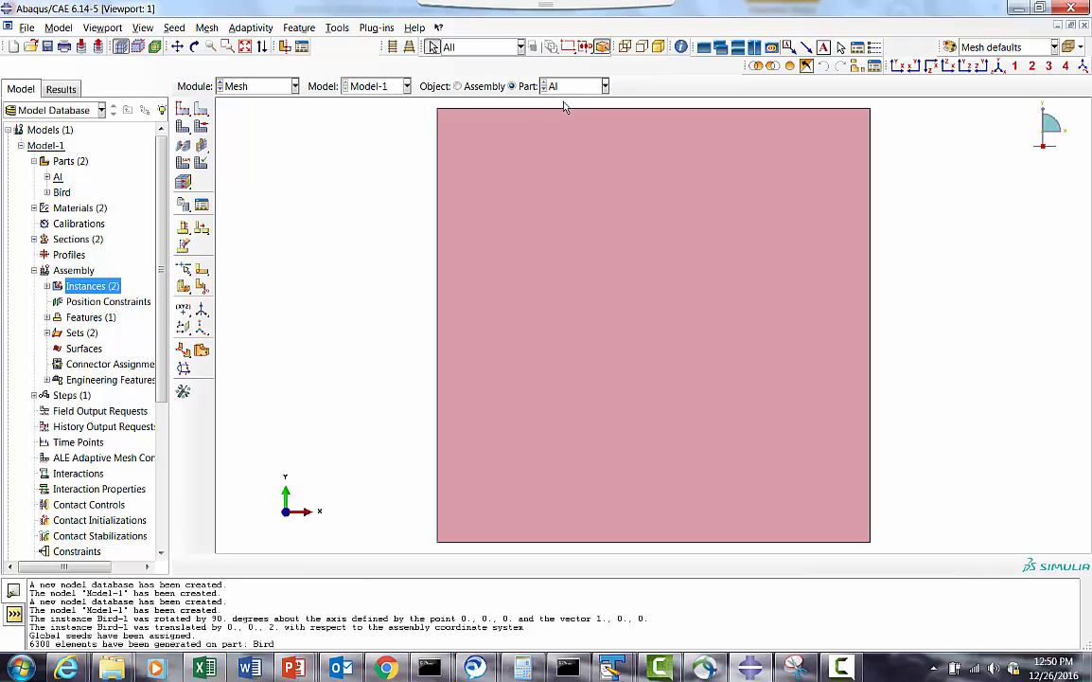
left_click(183, 112)
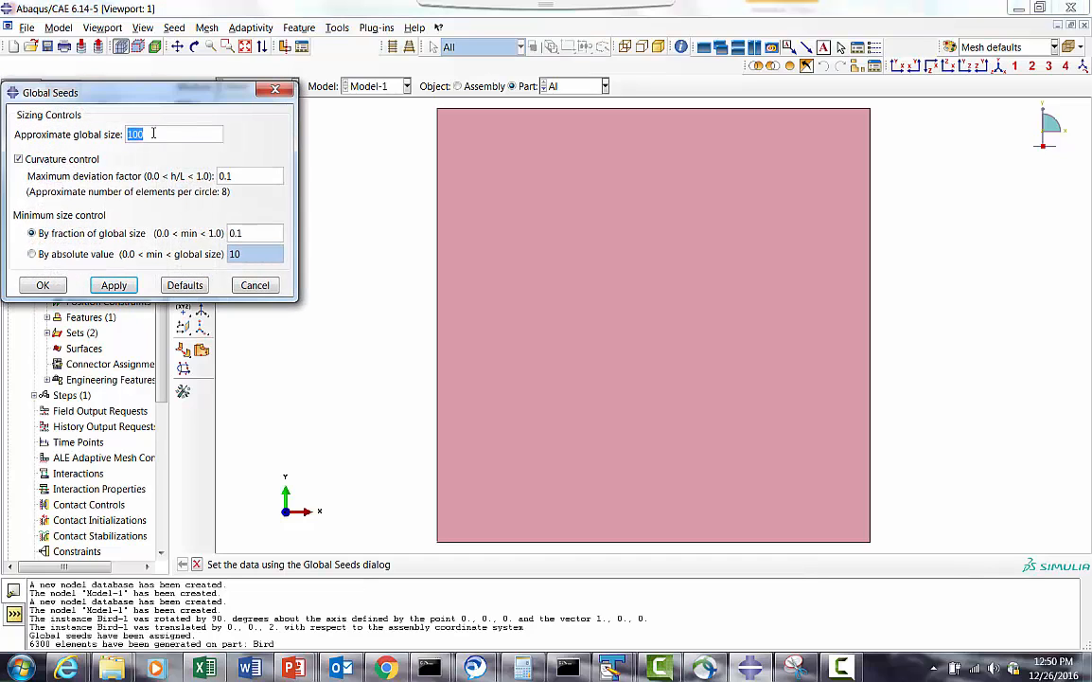
type("15")
left_click(113, 285)
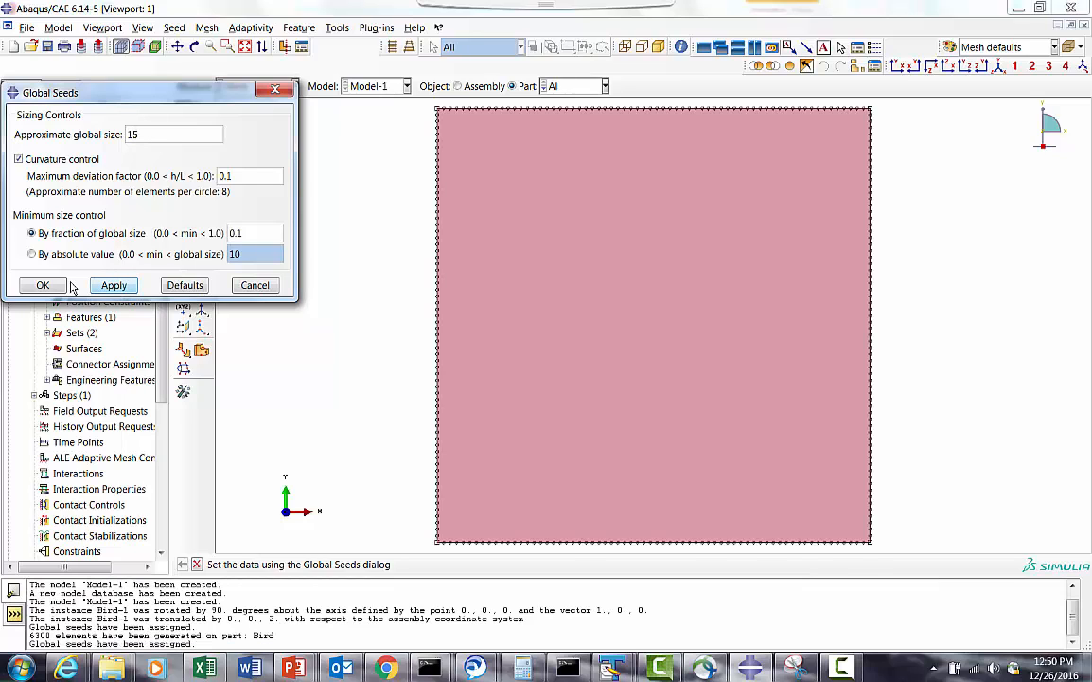
left_click(43, 285)
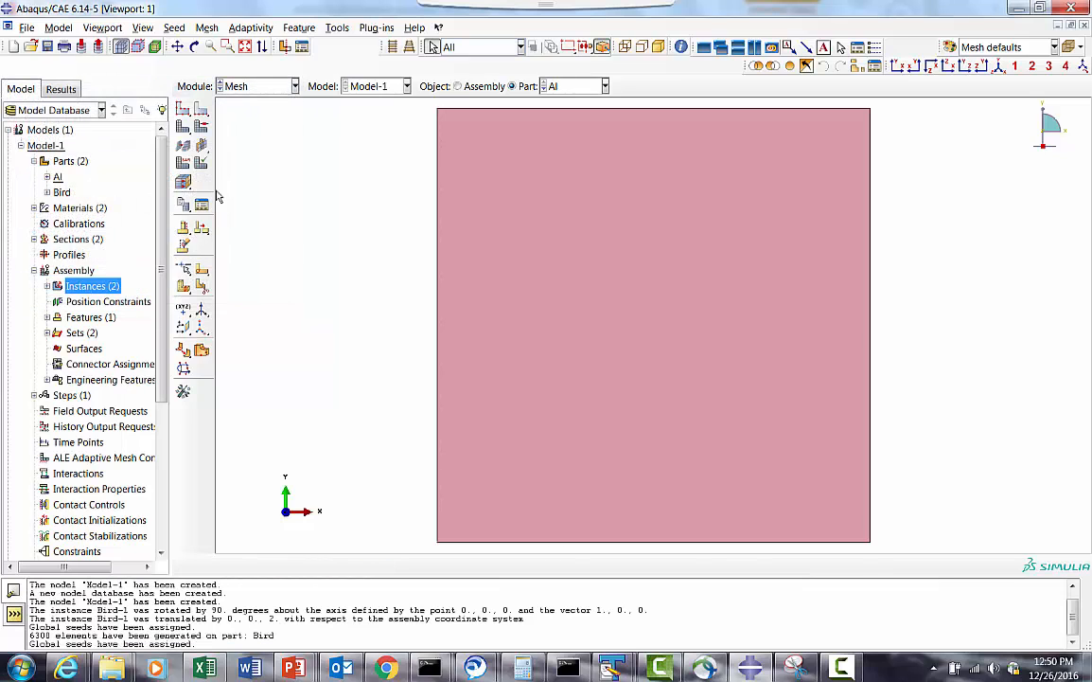
Step: Set the mesh controls of the Al plate to quad elements with the structured technique
left_click(201, 126)
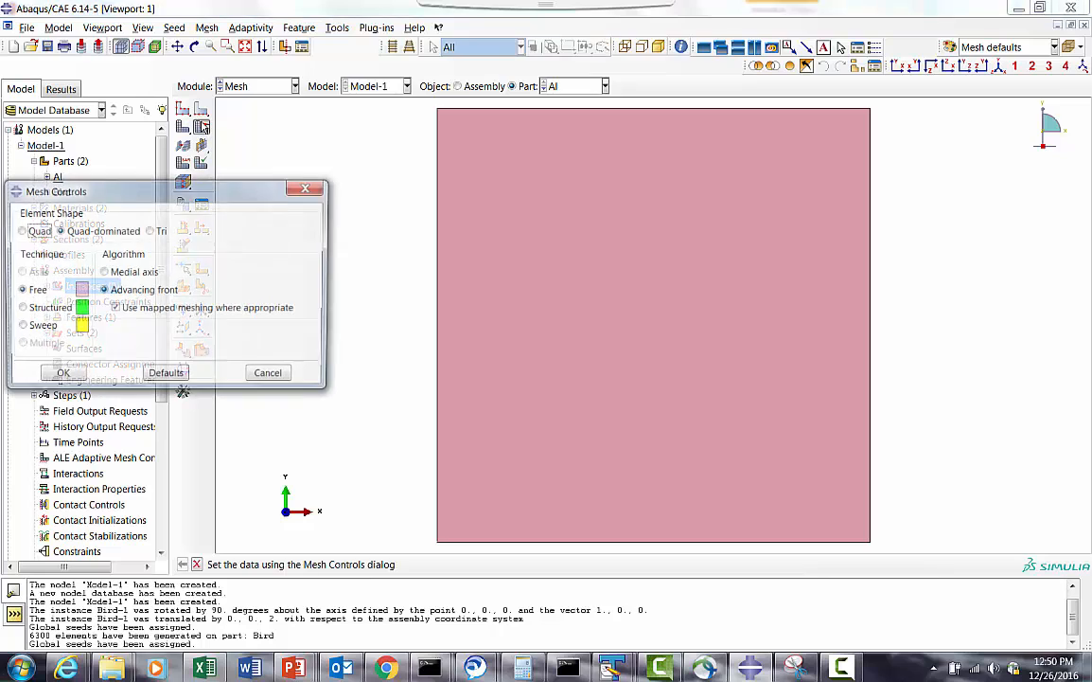
left_click(34, 308)
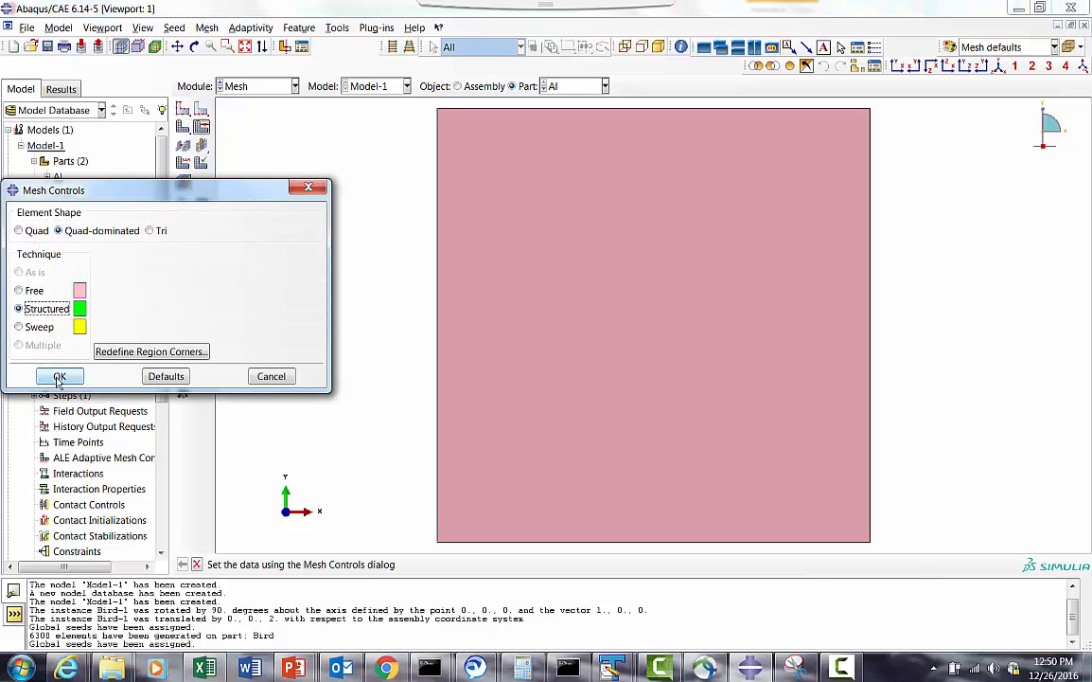
left_click(27, 230)
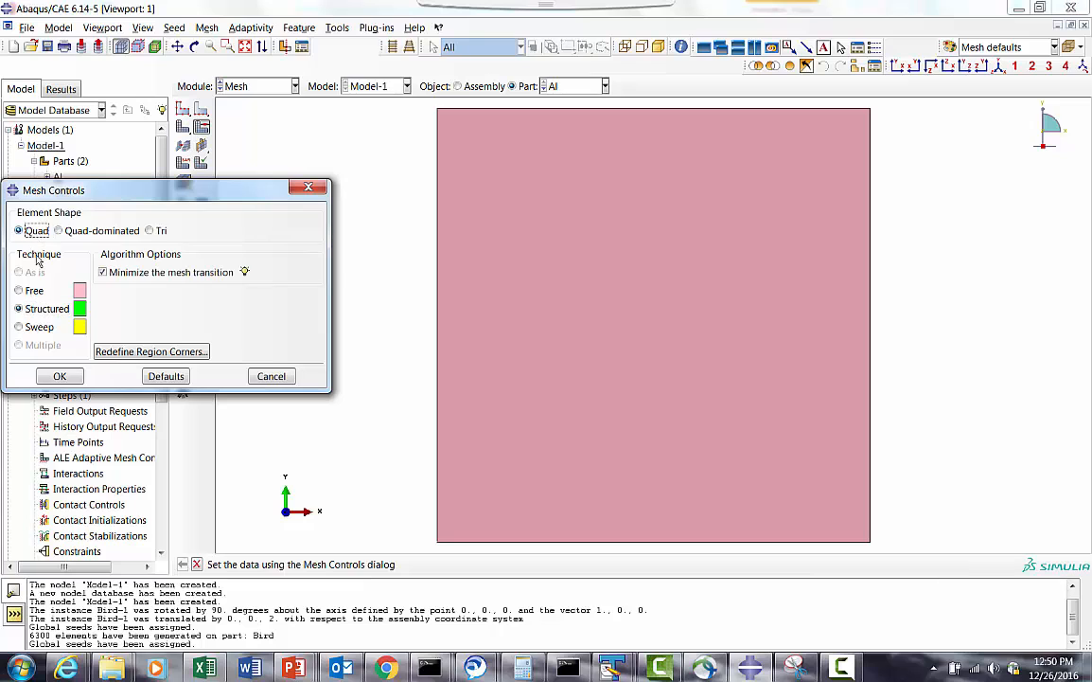
left_click(60, 375)
Step: Assign linear shell elements from the Explicit library to the Al plate, and generate its mesh
left_click(185, 163)
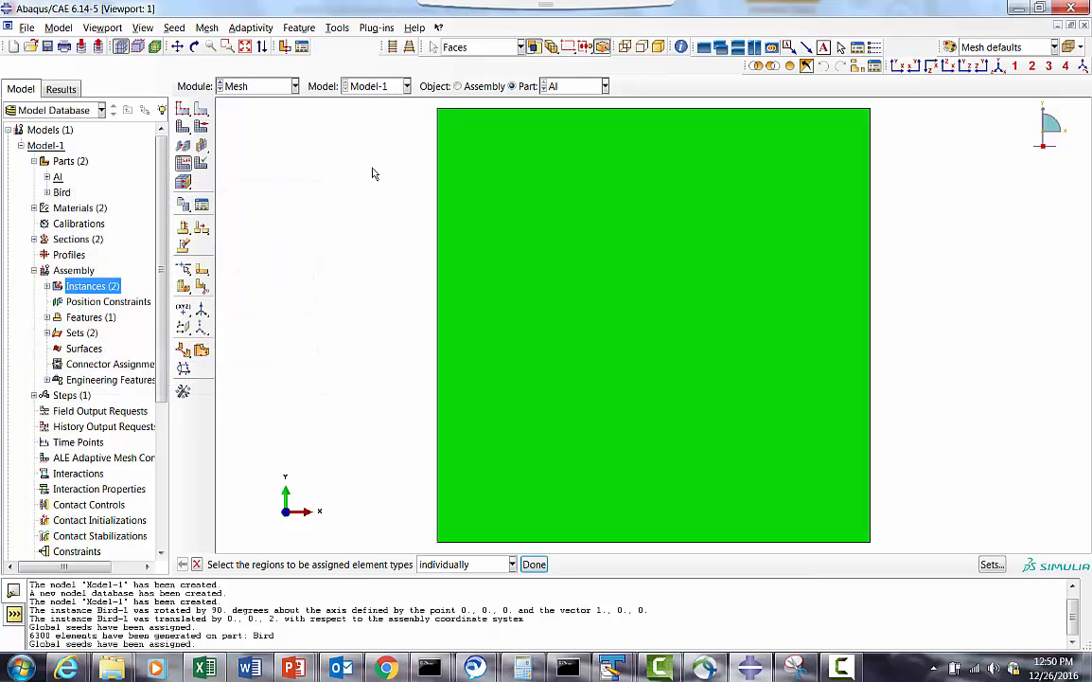
left_click_drag(332, 109, 905, 490)
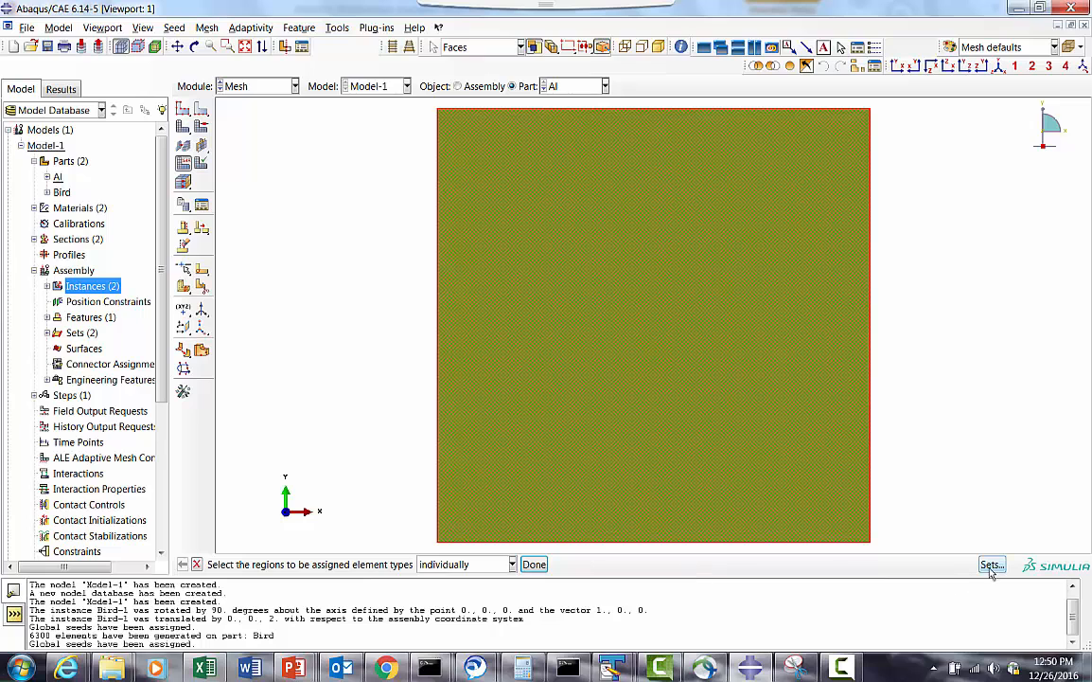
left_click(532, 564)
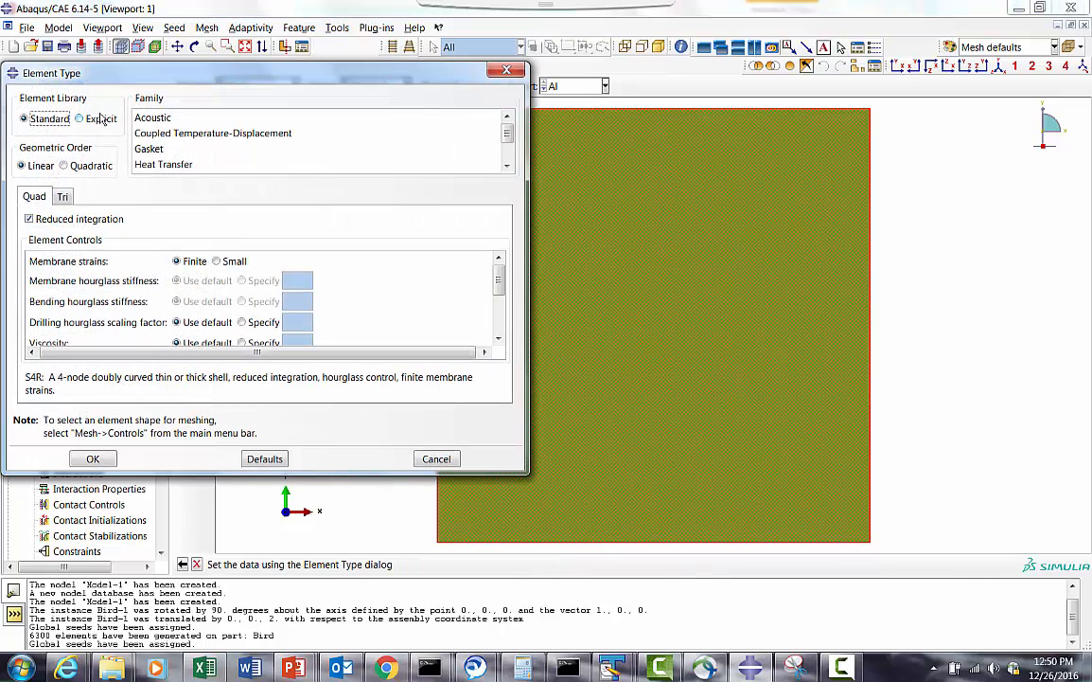
left_click(80, 118)
left_click(507, 166)
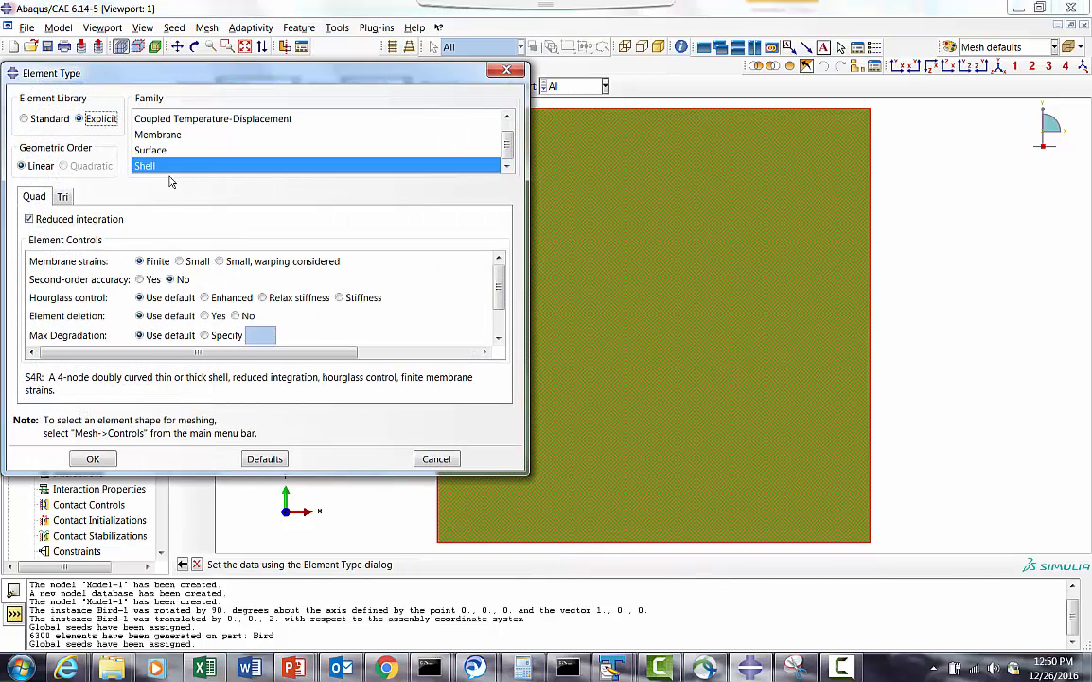
left_click(93, 459)
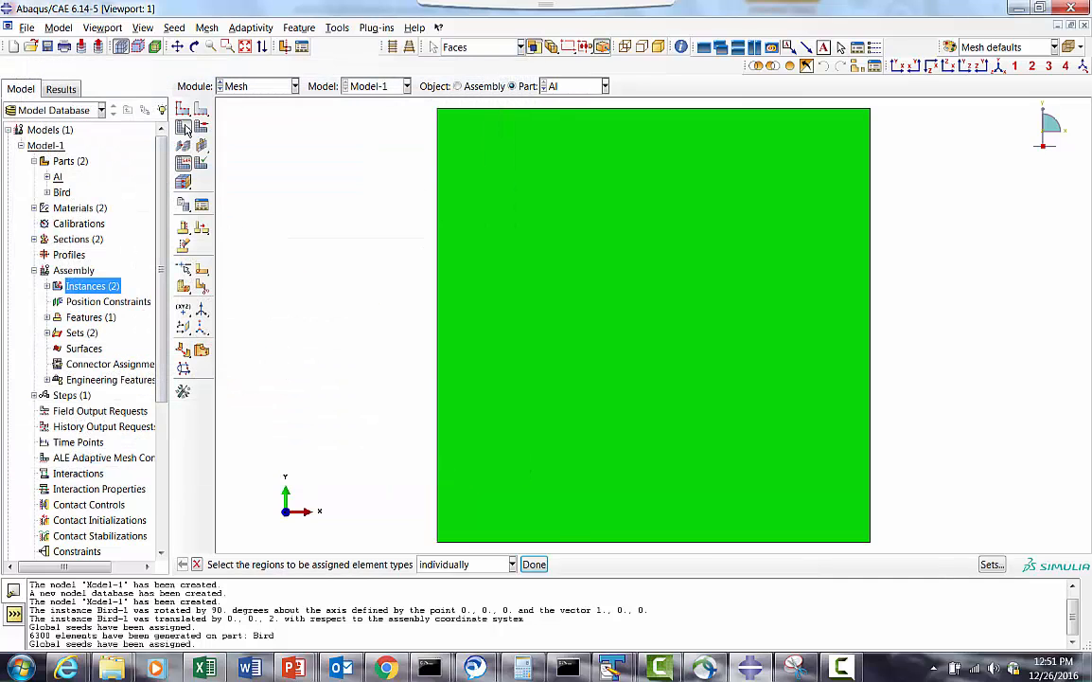
left_click(185, 127)
left_click(310, 564)
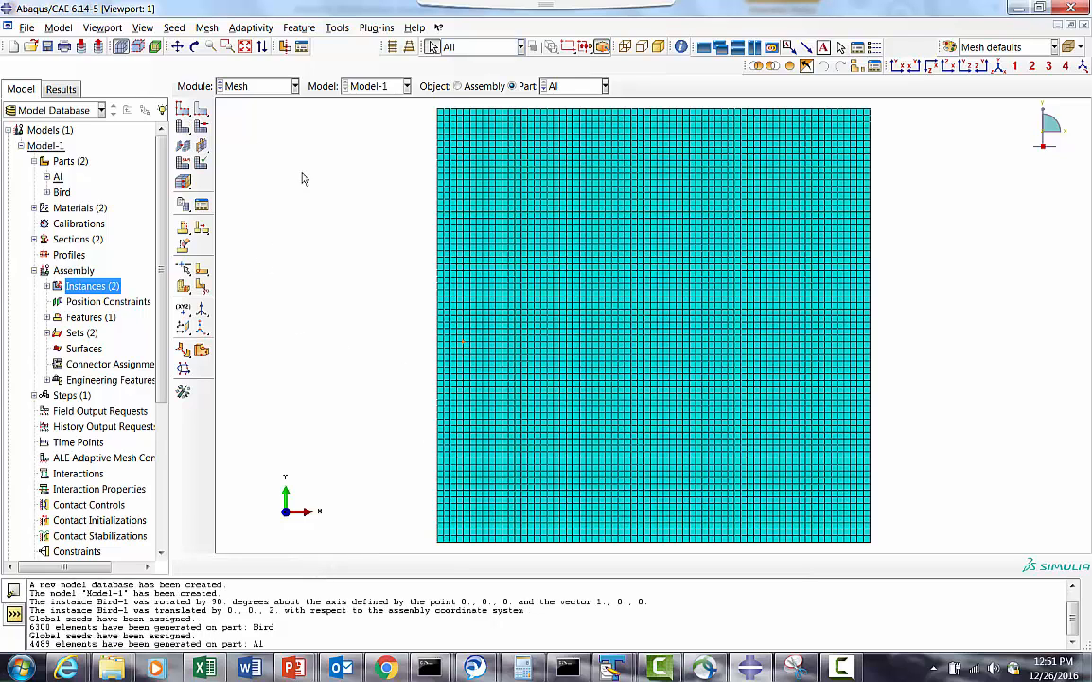
Step: Create the contact interaction property IntProp-1 with frictionless tangential behavior and "Hard" contact normal behavior
scroll(83, 409, "down", 2)
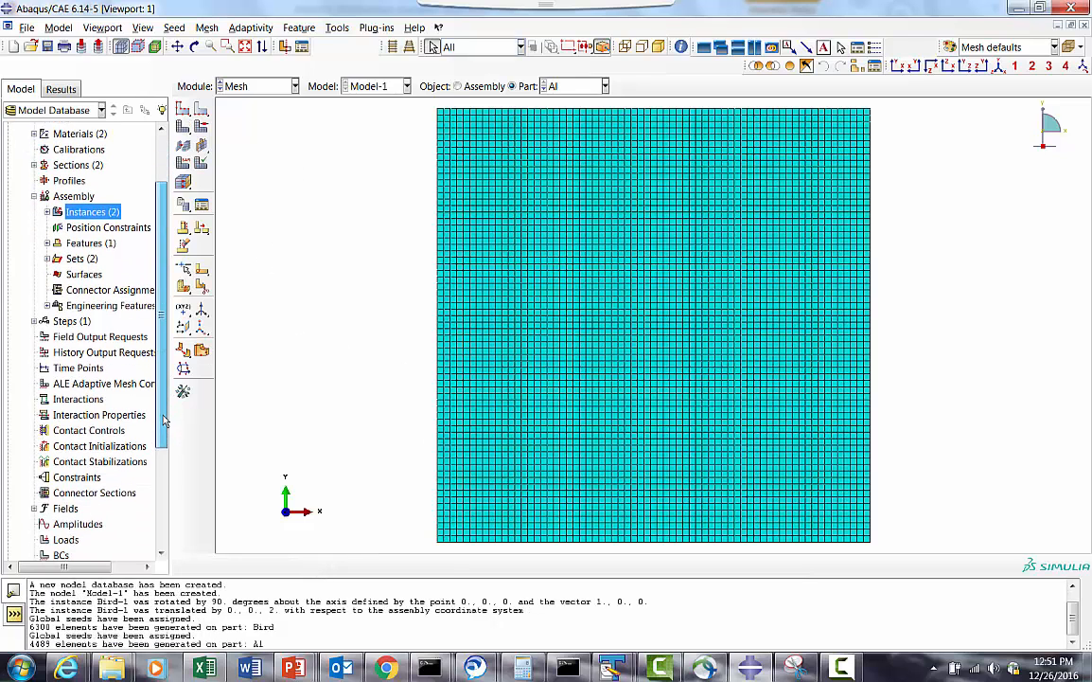
double_click(86, 405)
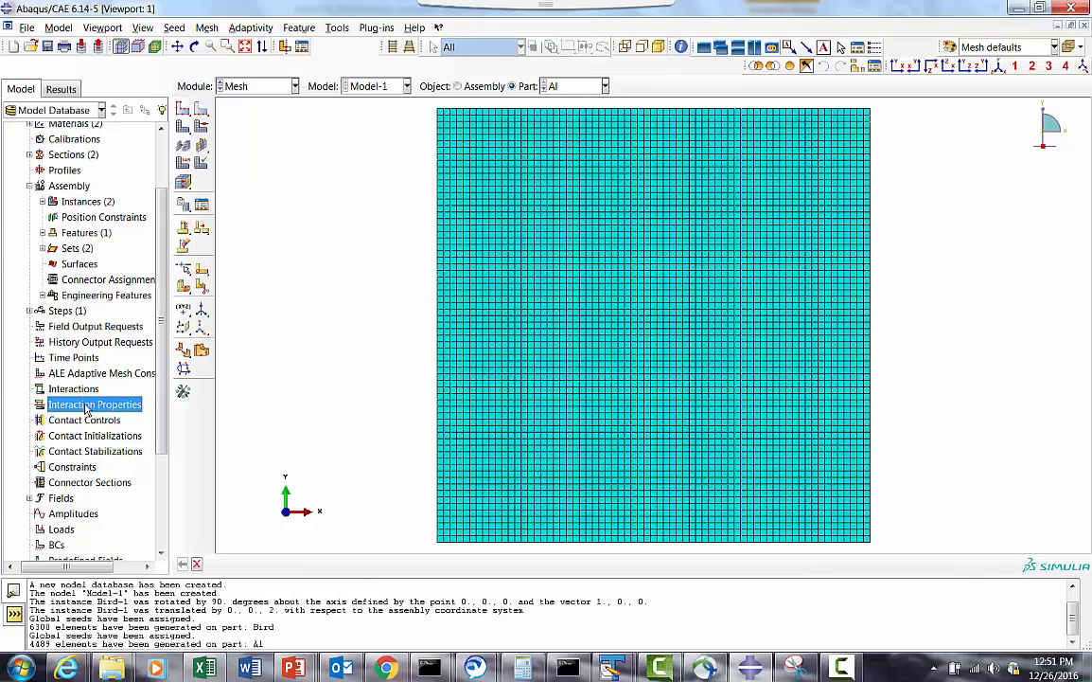
right_click(85, 409)
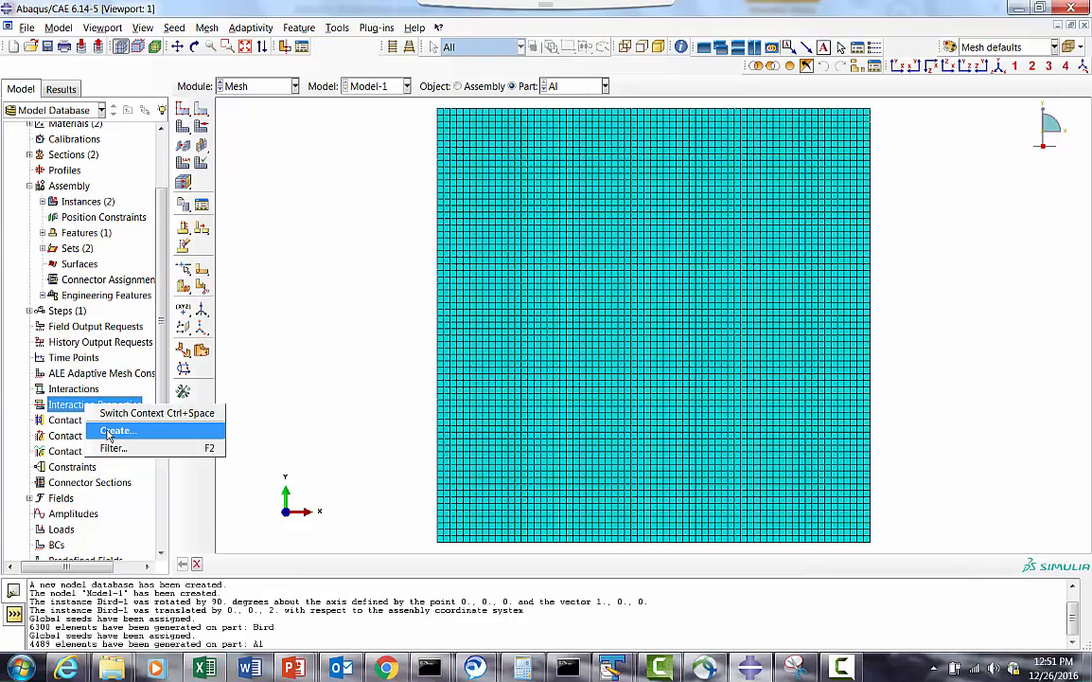
left_click(103, 428)
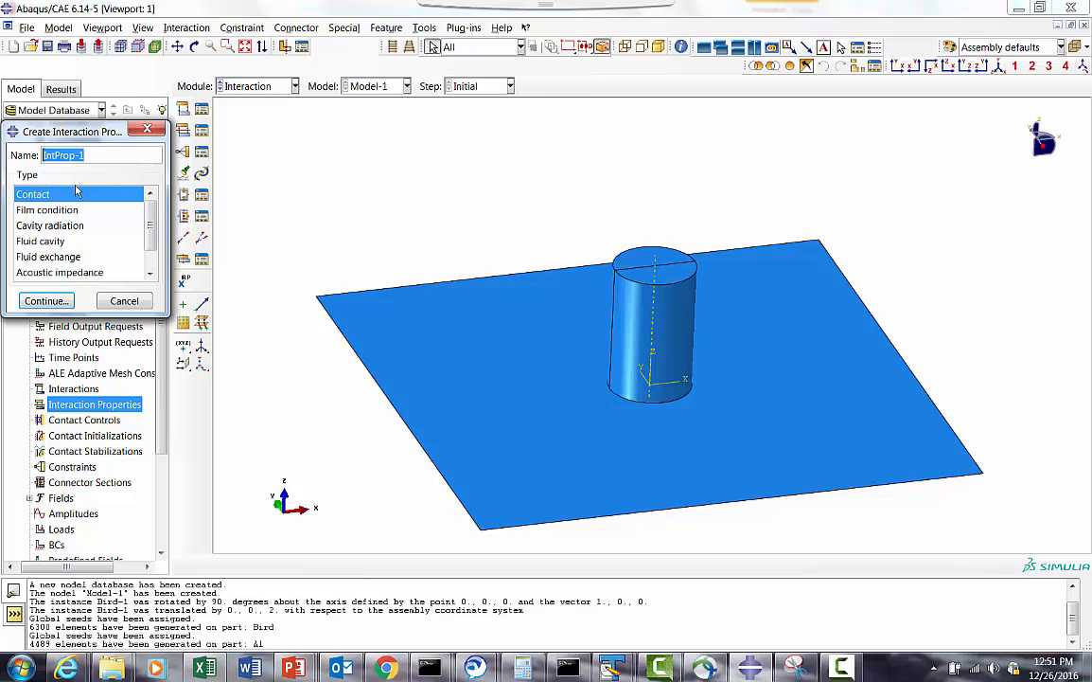
left_click(45, 300)
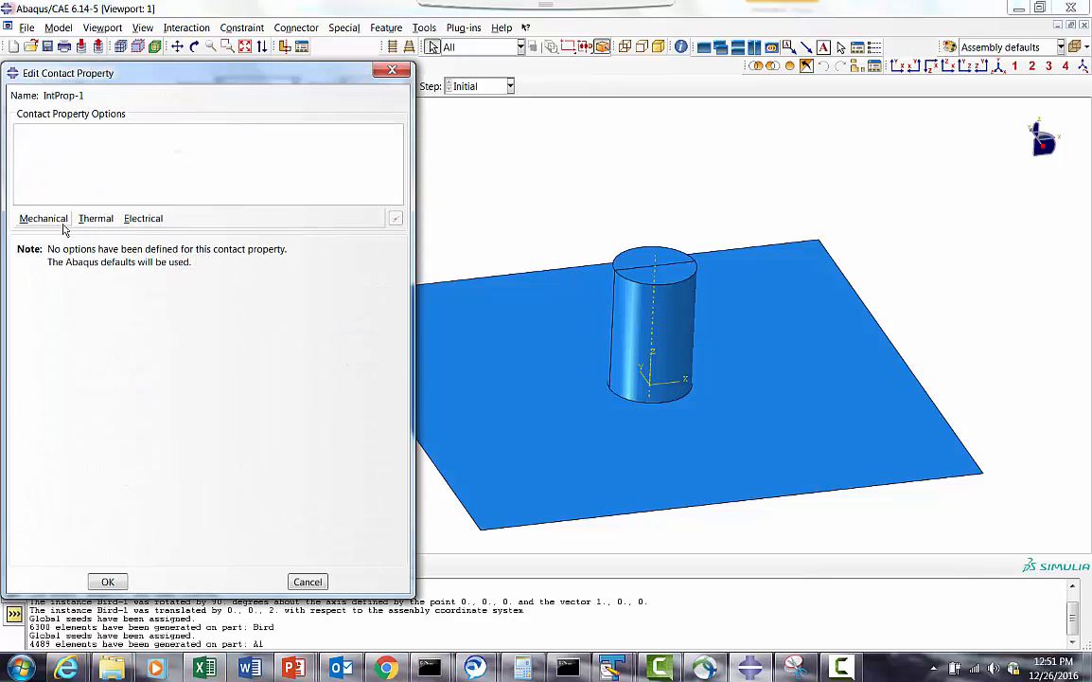
left_click(60, 221)
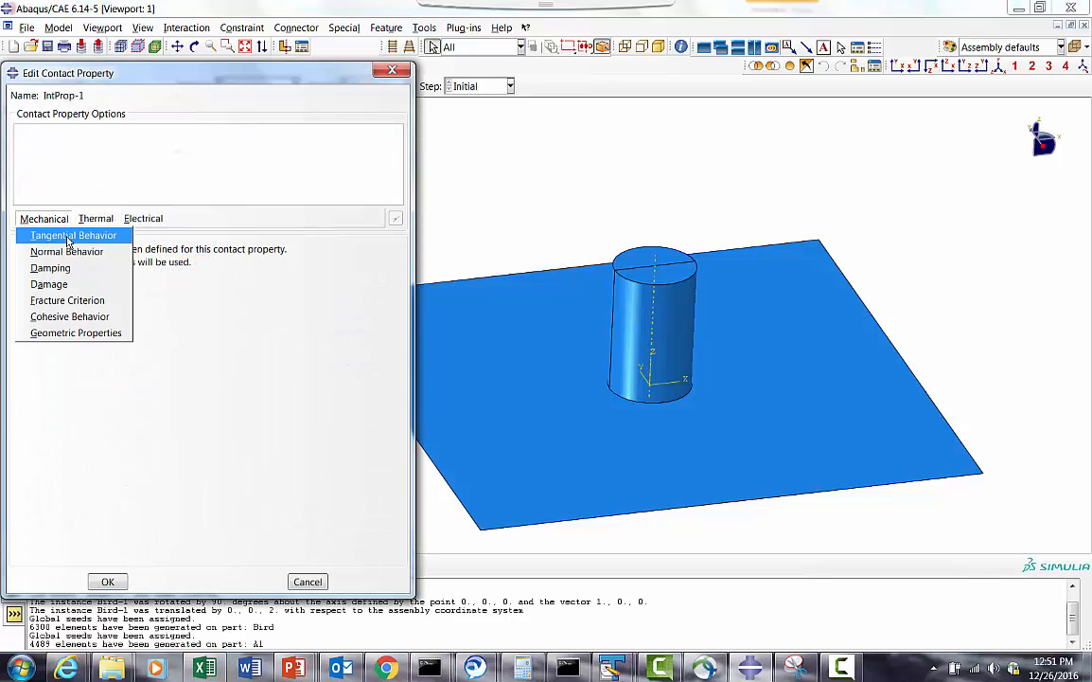
left_click(69, 235)
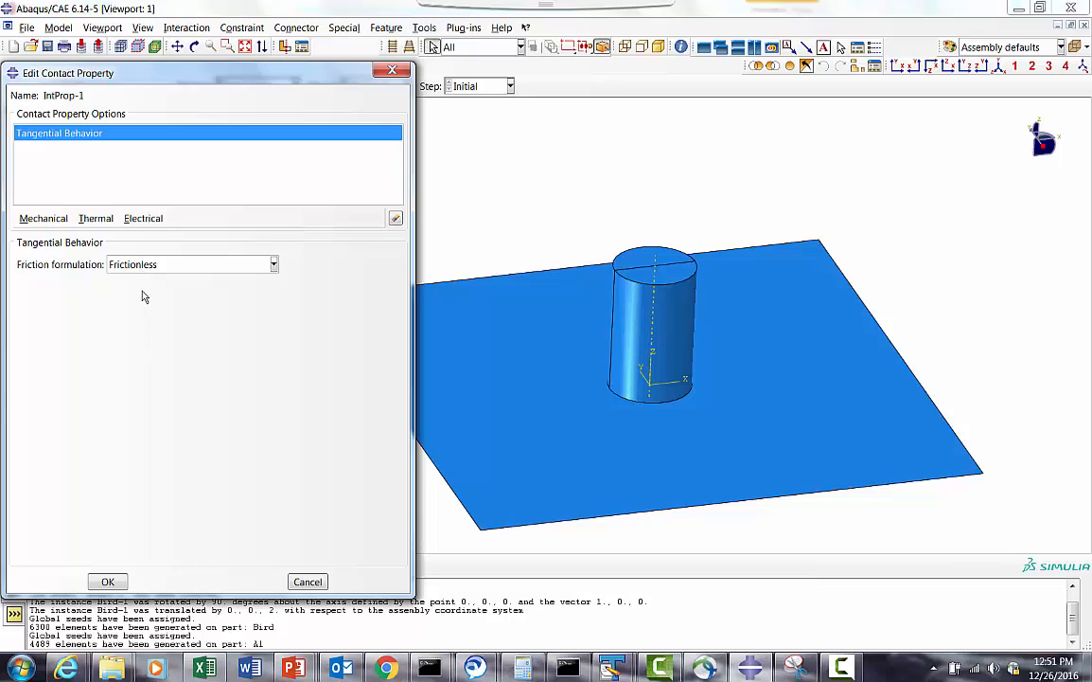
left_click(44, 221)
left_click(60, 254)
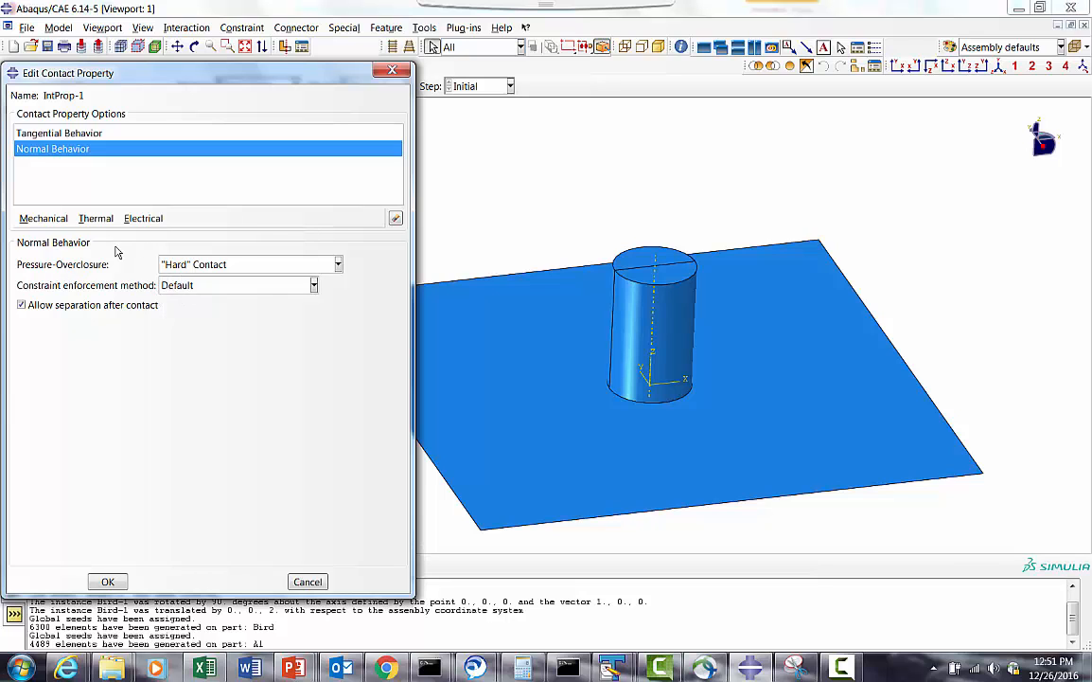
left_click(108, 578)
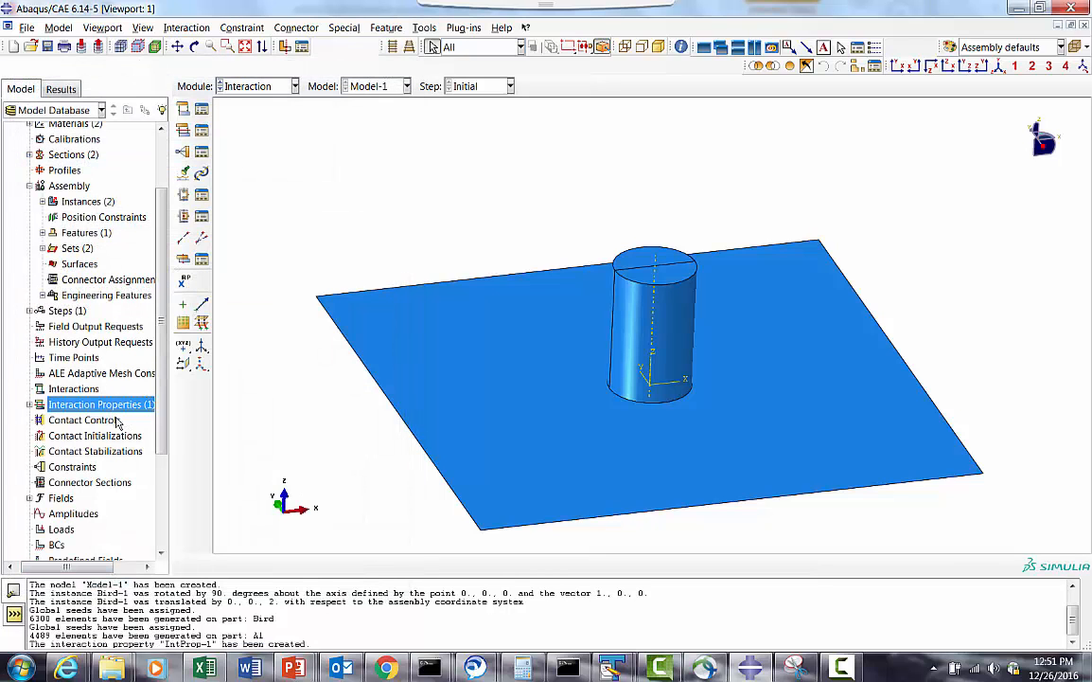
Step: Create a General contact (Explicit) interaction Int-1 in the Initial step, all with self, with IntProp-1 as the global property
left_click(76, 389)
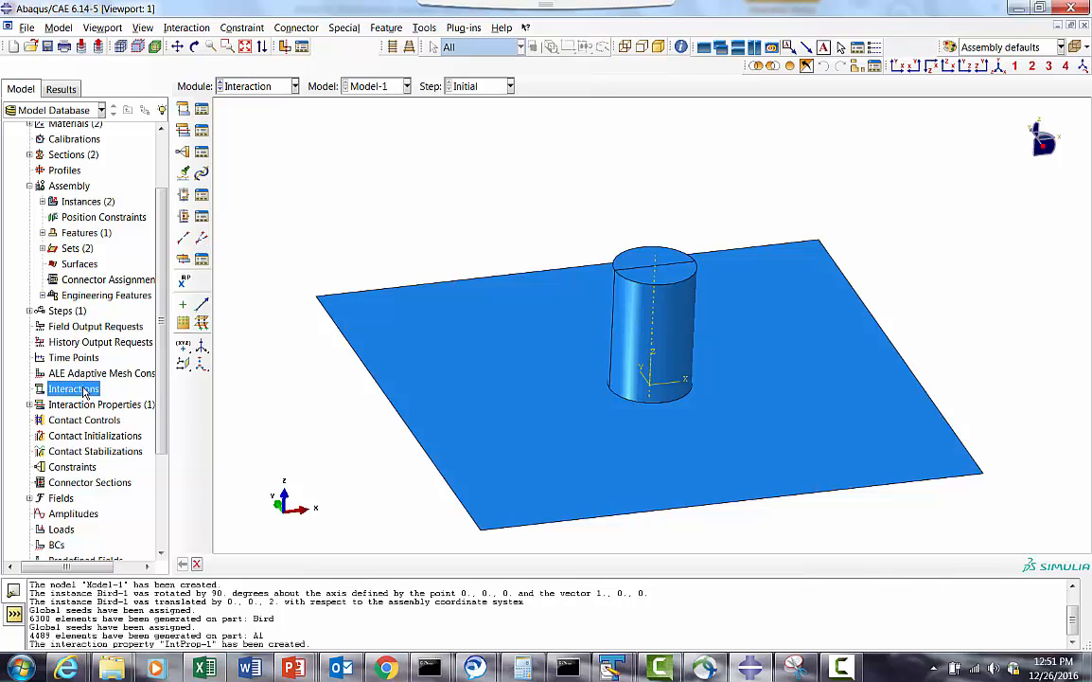
right_click(77, 389)
left_click(108, 447)
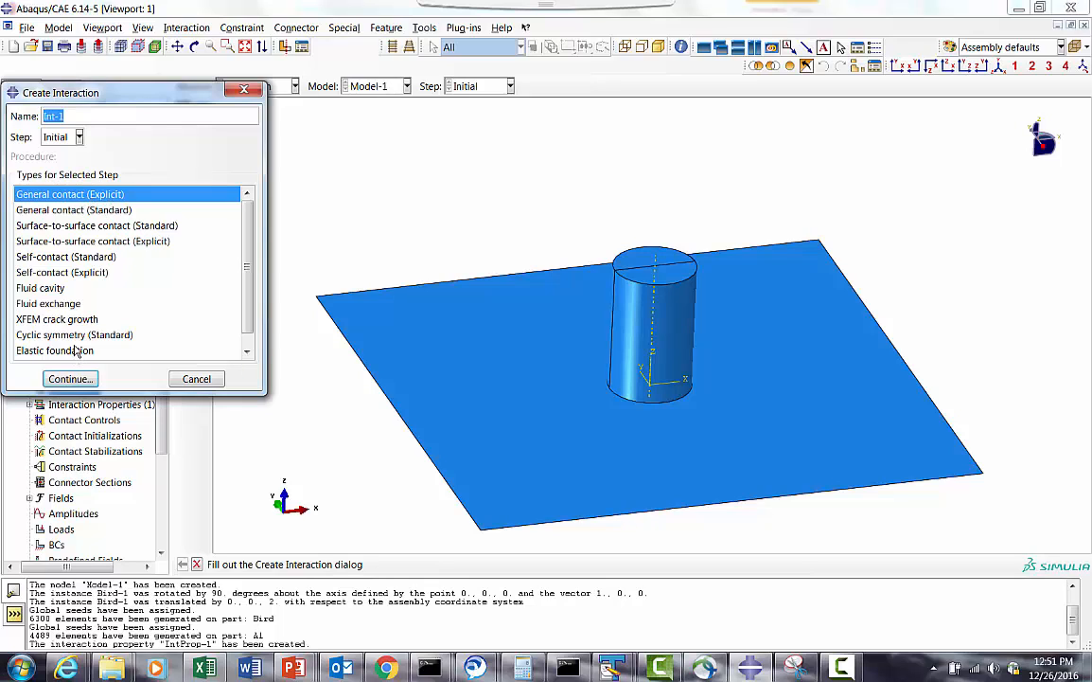
left_click(70, 378)
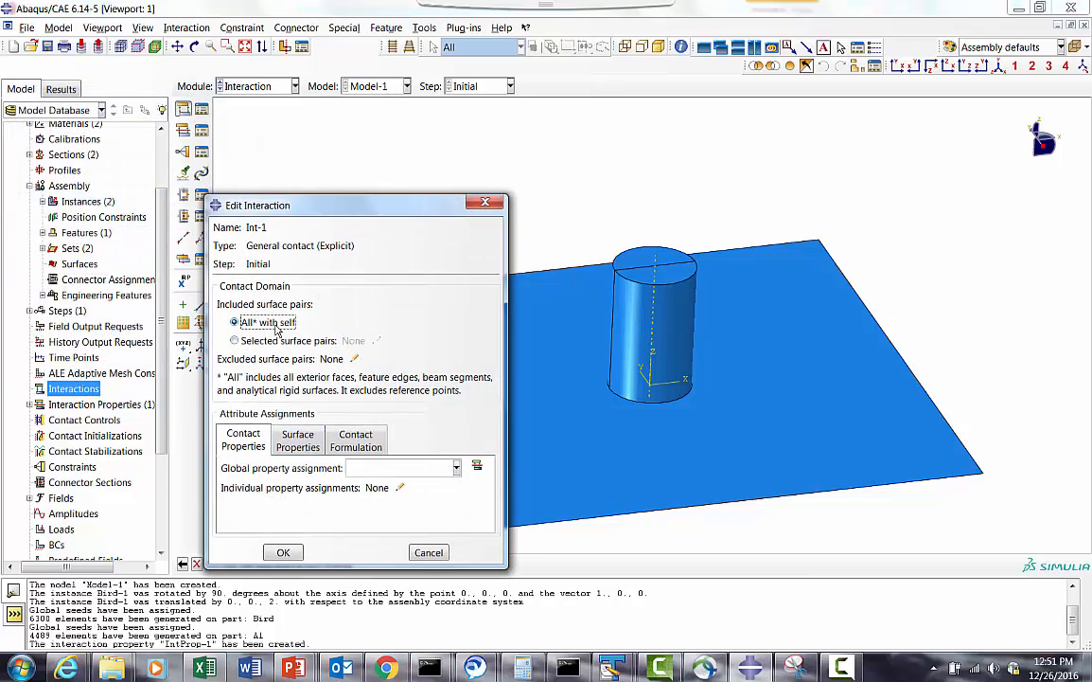
left_click(456, 468)
left_click(374, 485)
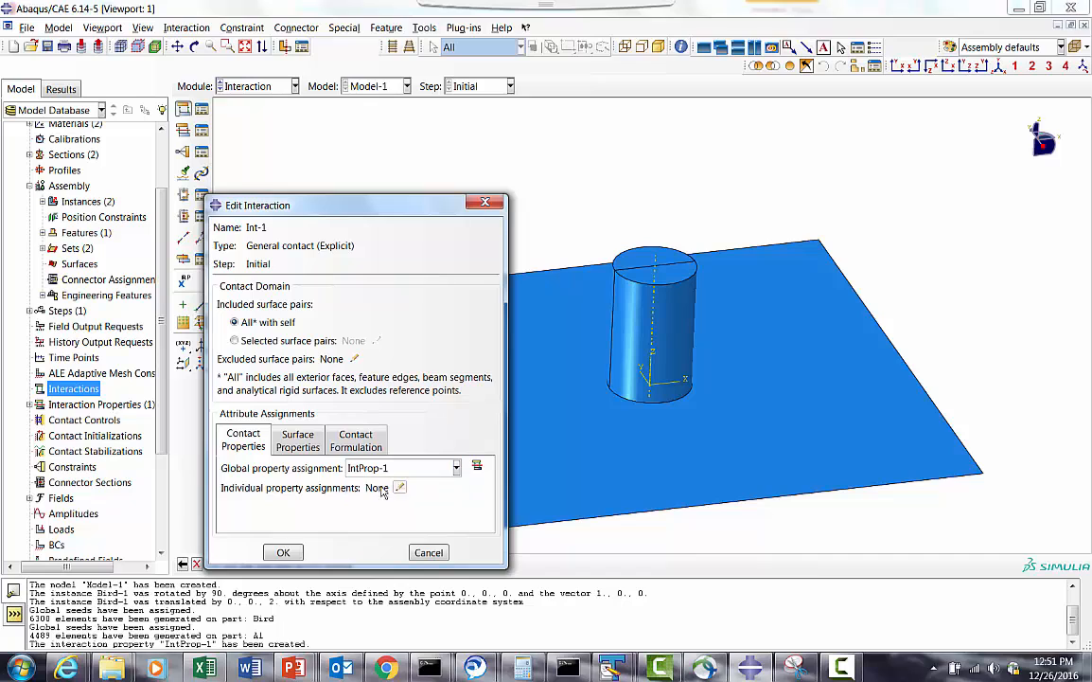
left_click(283, 554)
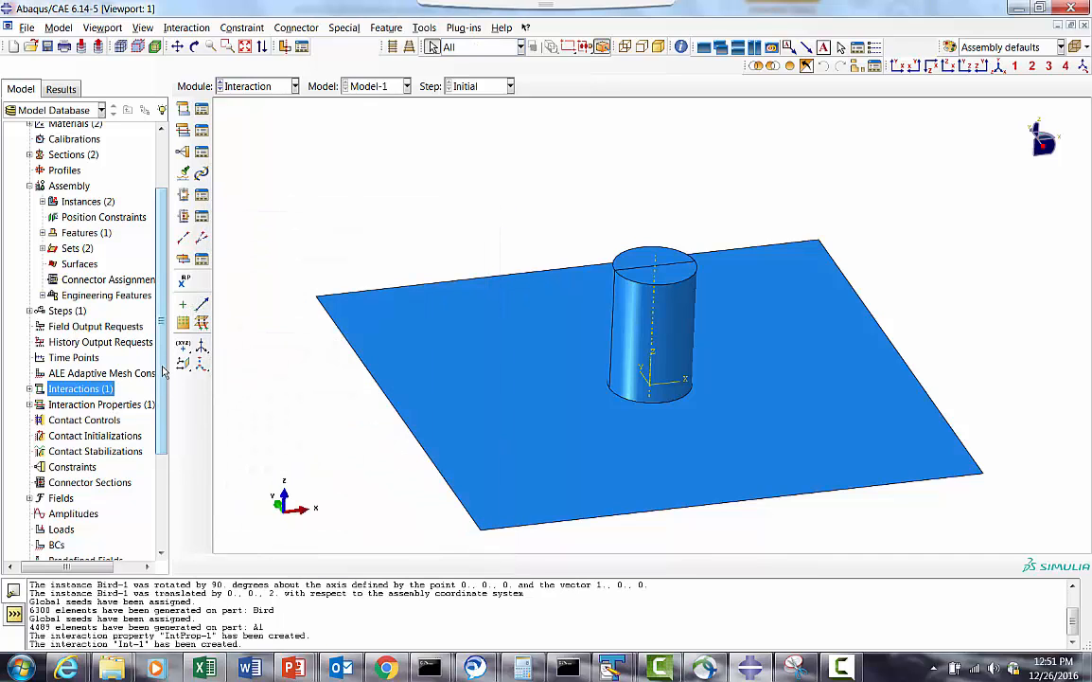
Step: Start a mechanical Symmetry/Antisymmetry/Encastre boundary condition named BC-1 in the Initial step
left_click_drag(161, 374, 169, 405)
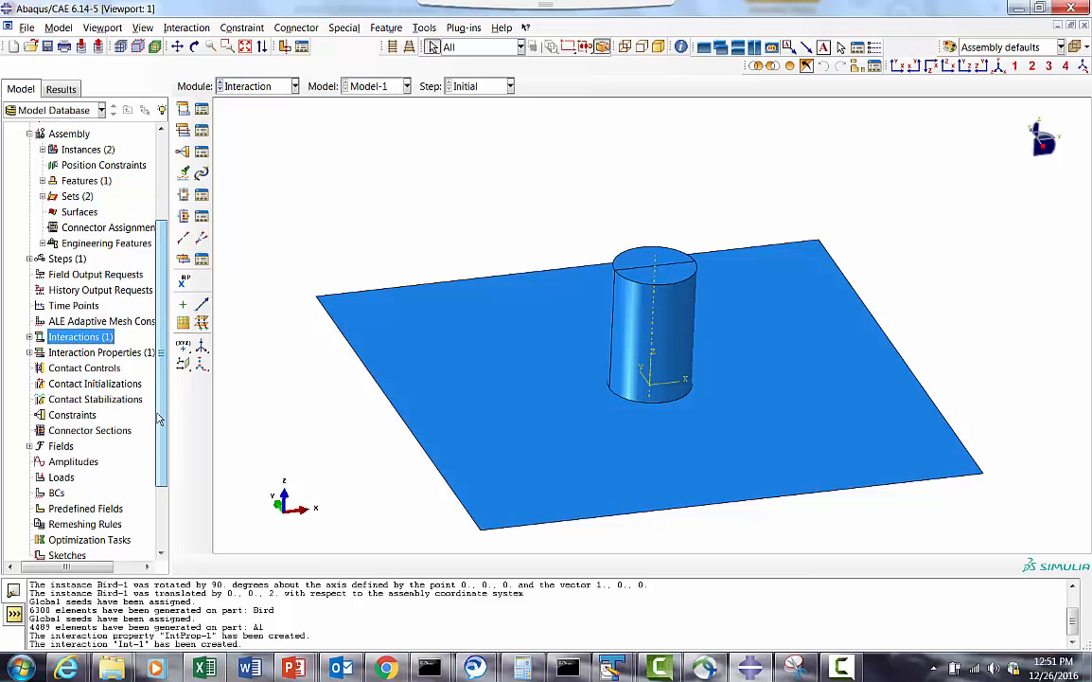
left_click(55, 493)
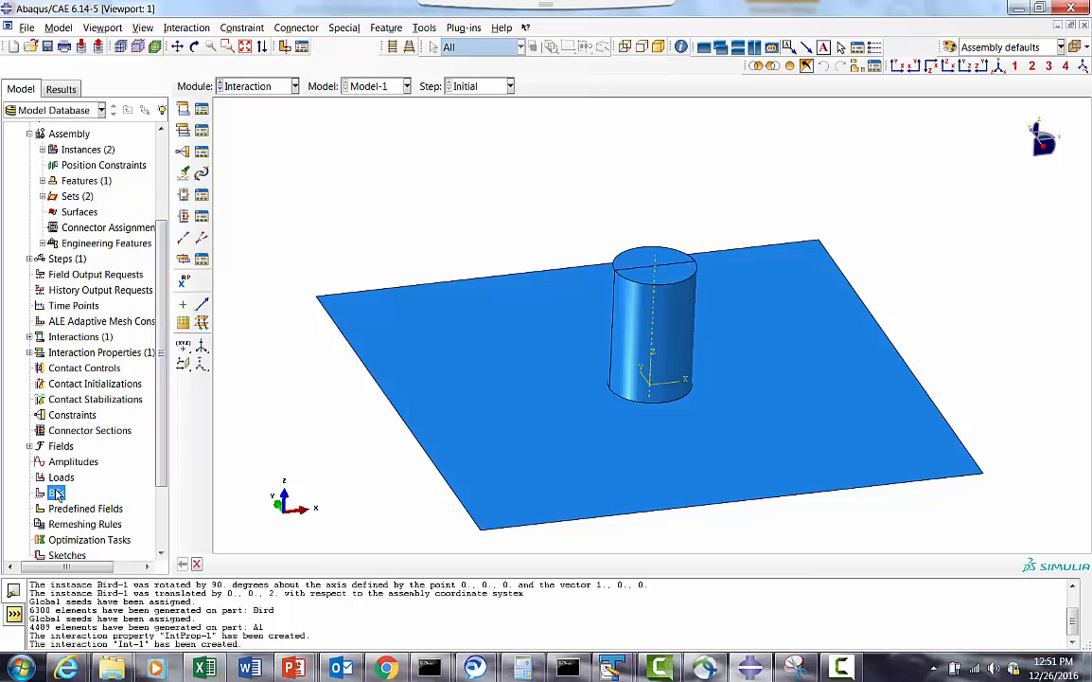
right_click(55, 494)
left_click(82, 532)
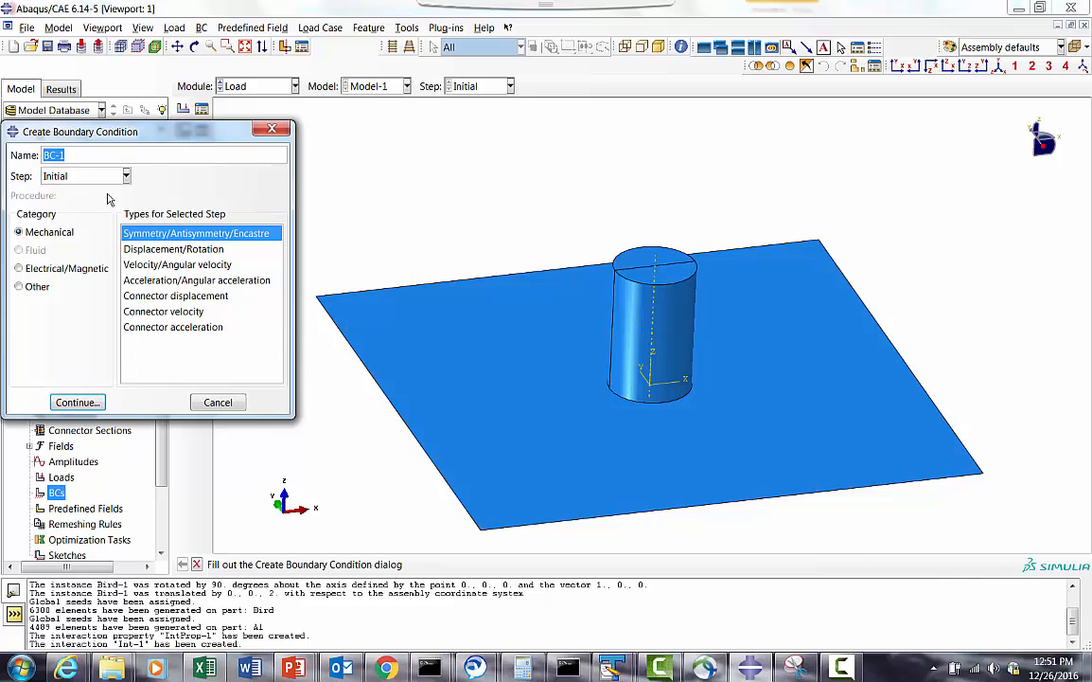
left_click(90, 404)
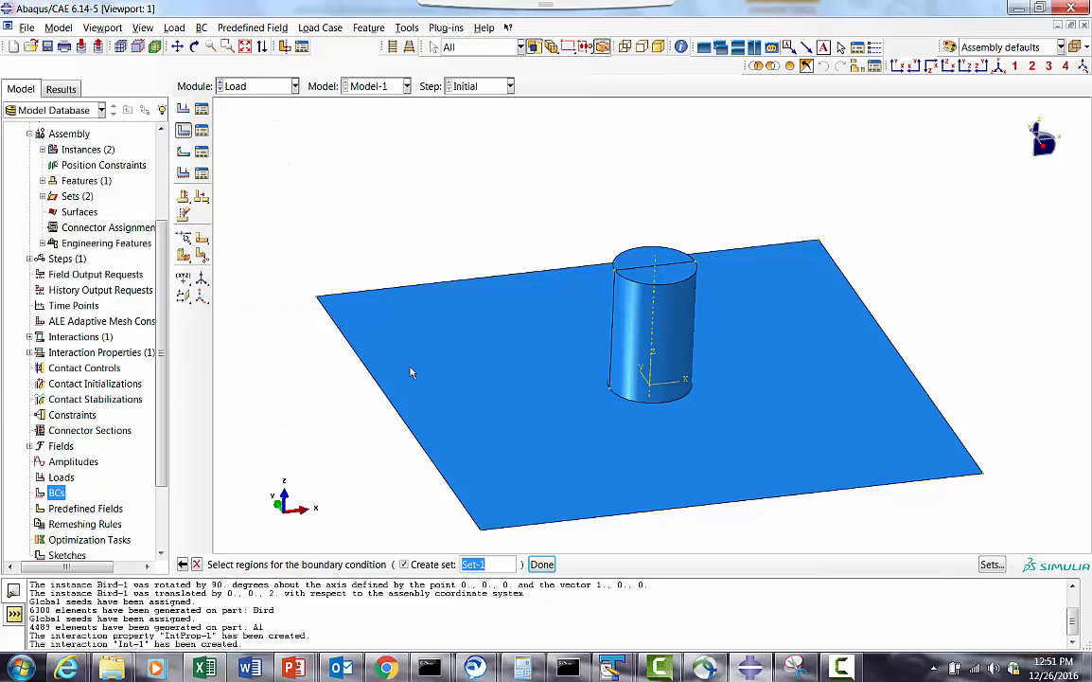
Step: Apply the boundary condition to the plate's four outer edges and constrain them as ENCASTRE
left_click(385, 398)
left_click(578, 520)
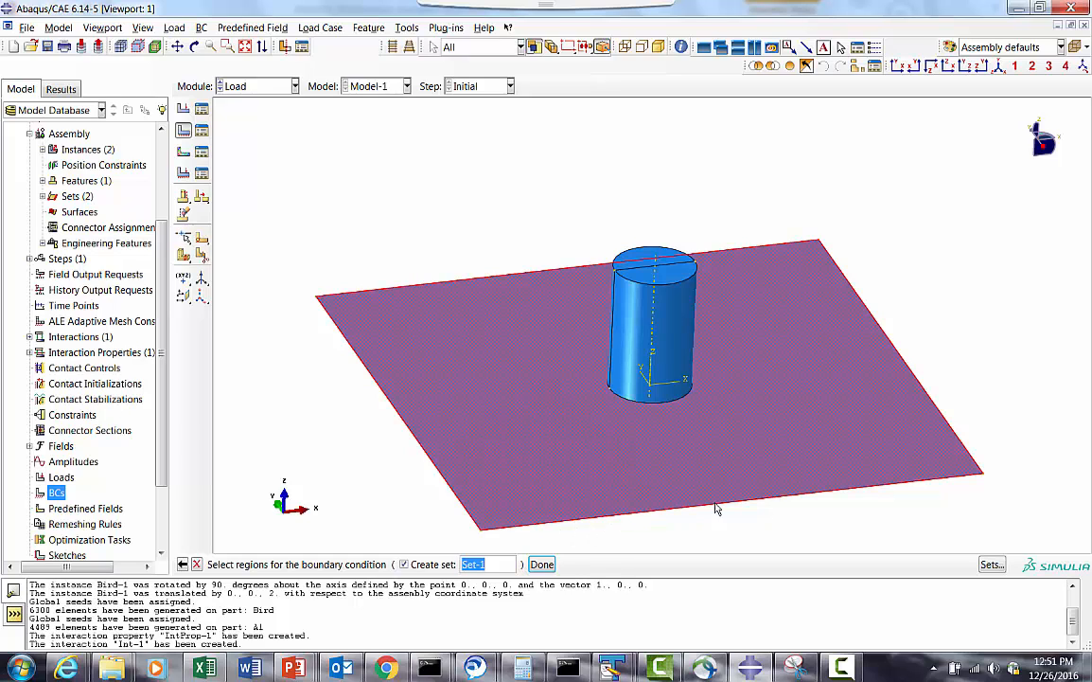
left_click(401, 518)
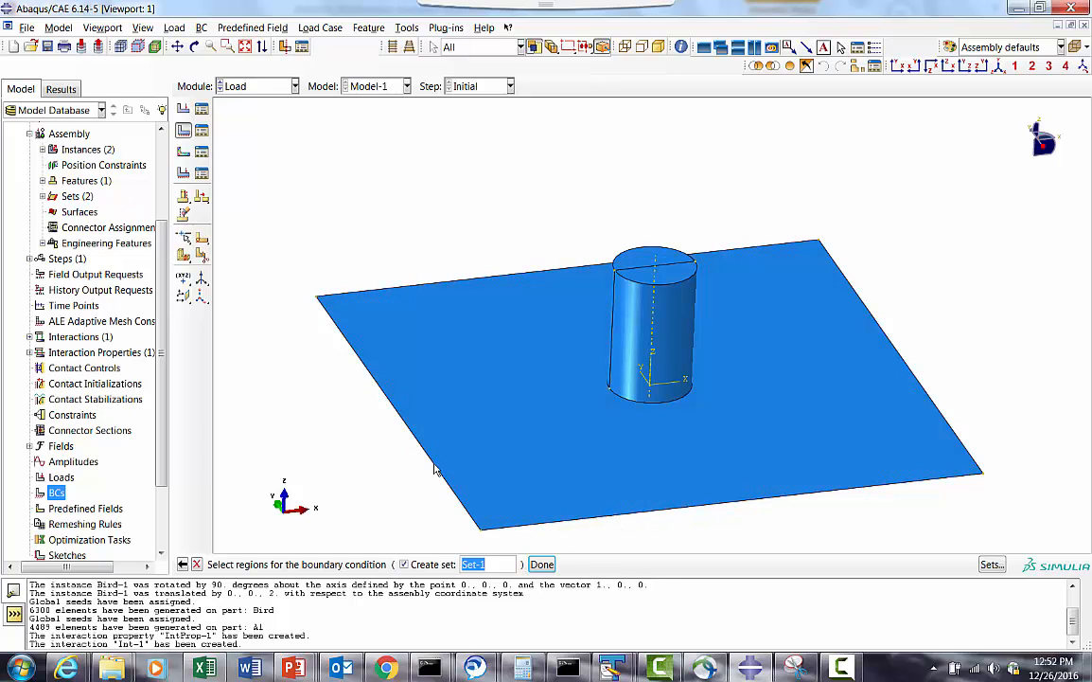
left_click(392, 421)
left_click(545, 528, "shift")
left_click(928, 406, "shift")
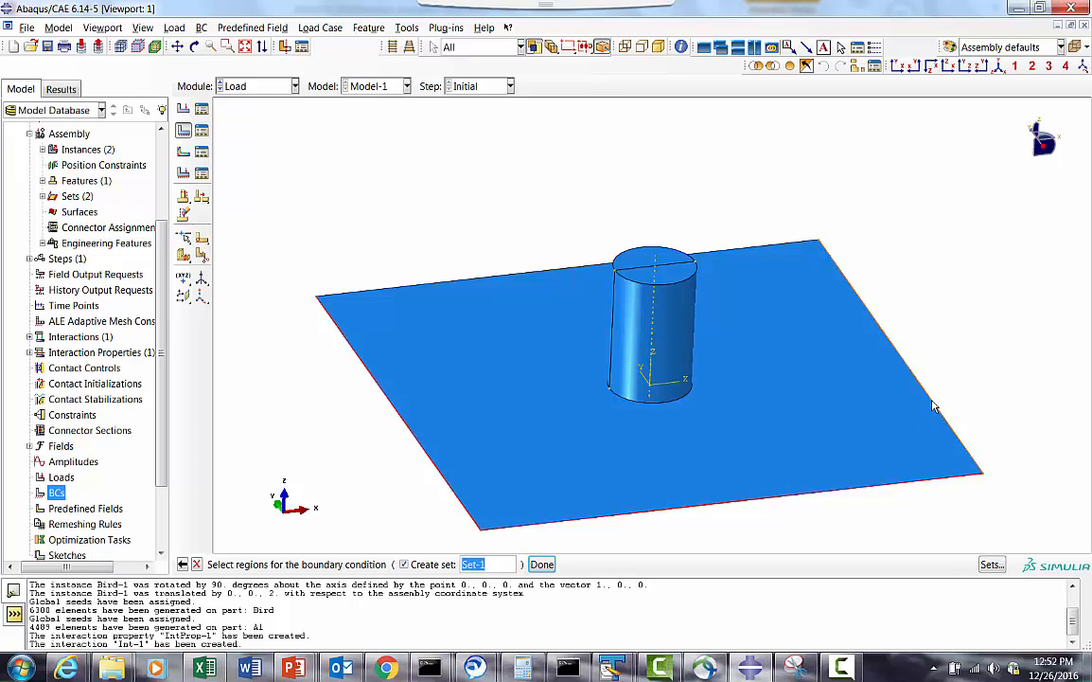
left_click(784, 248, "shift")
left_click(540, 564)
left_click(42, 396)
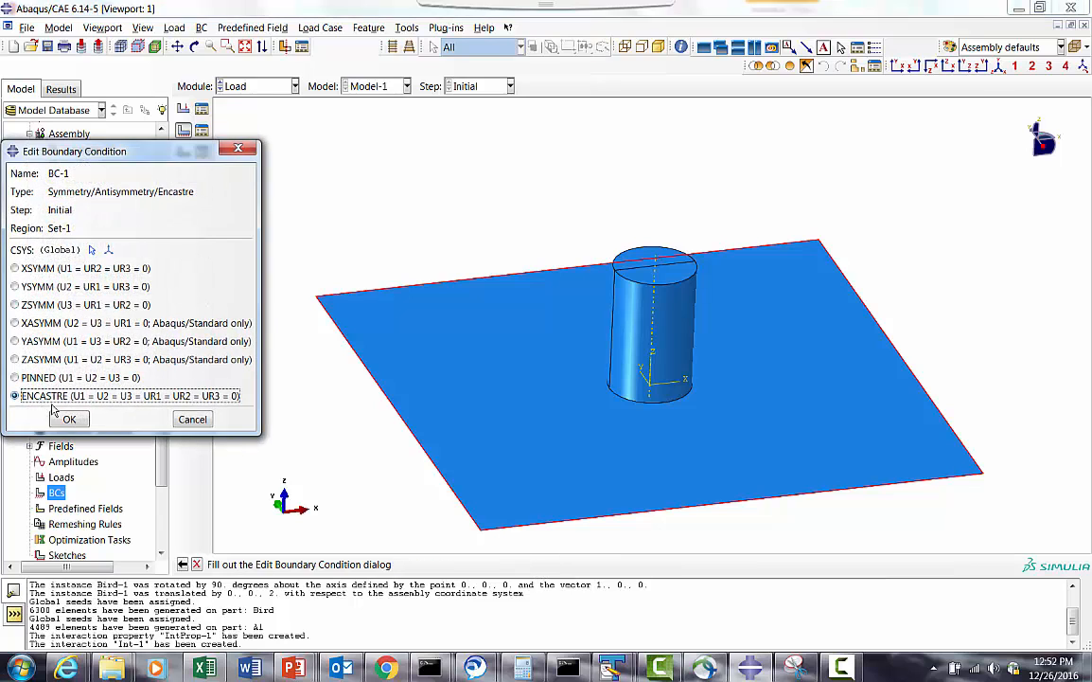
left_click(69, 418)
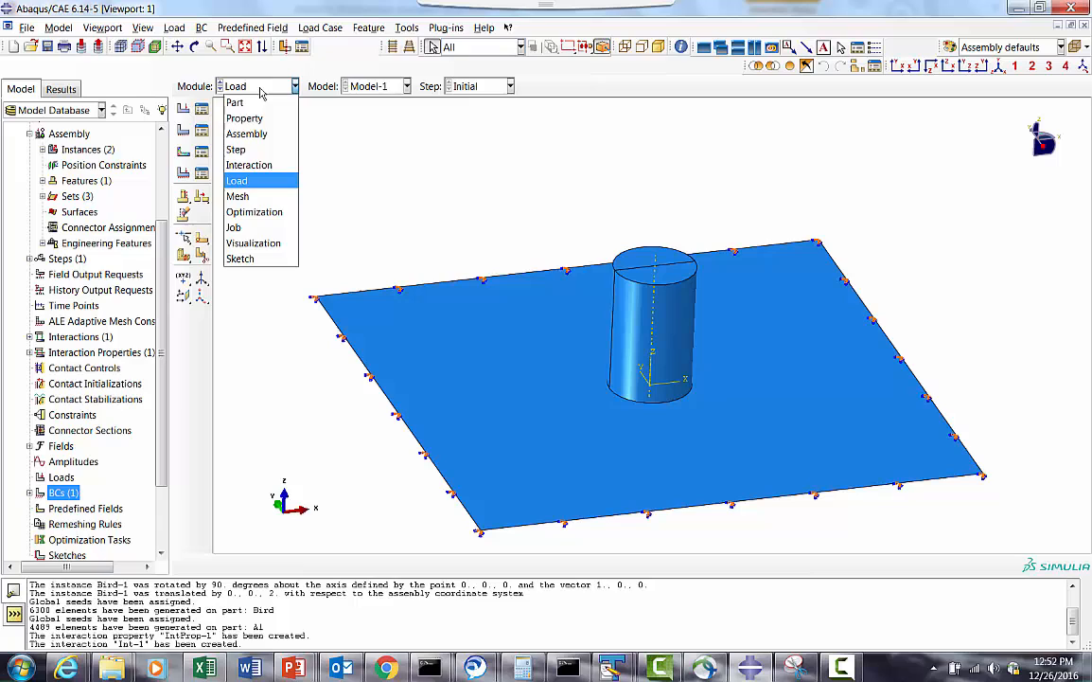
Step: Switch to the Mesh module and show the meshed Bird part
left_click(244, 133)
left_click(270, 88)
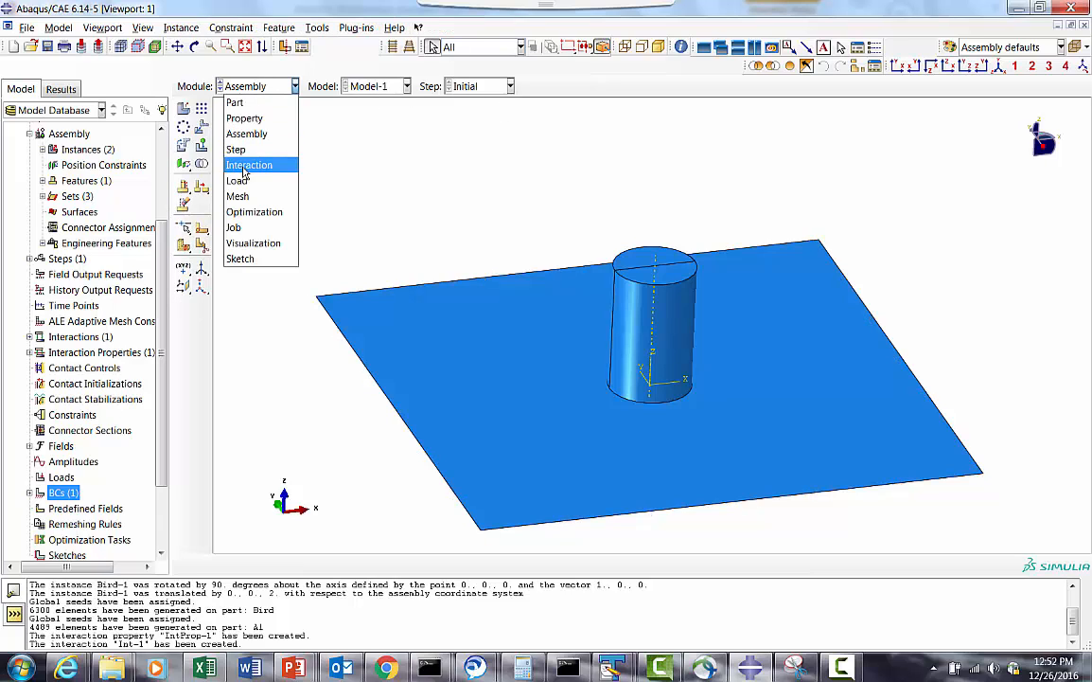
left_click(238, 196)
left_click(512, 86)
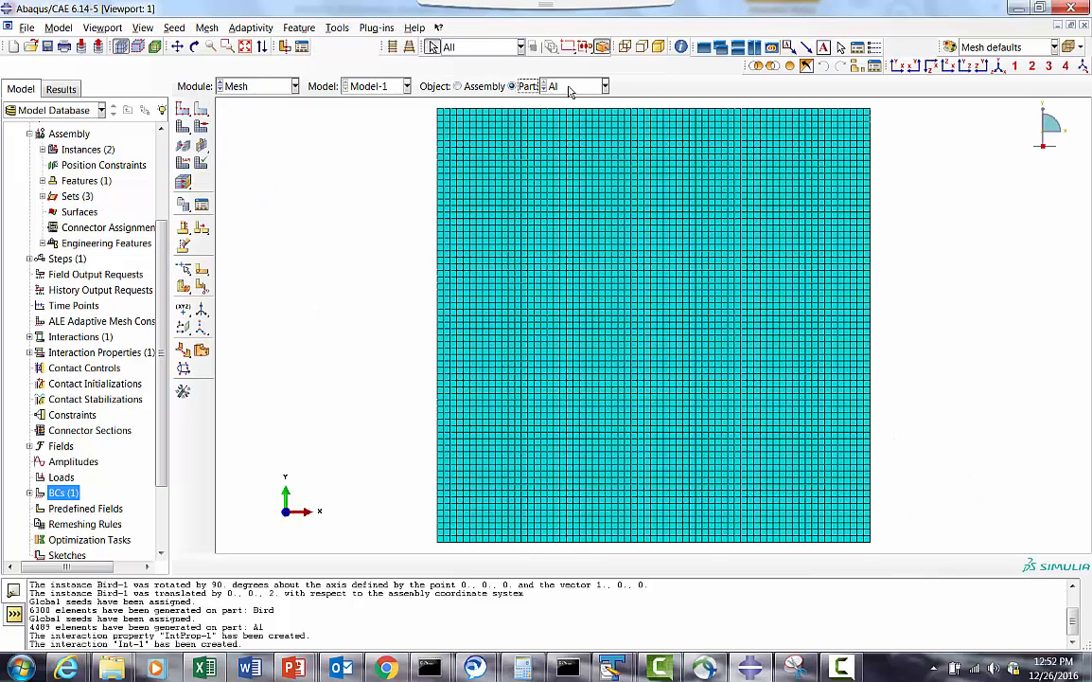
left_click(573, 86)
left_click(561, 114)
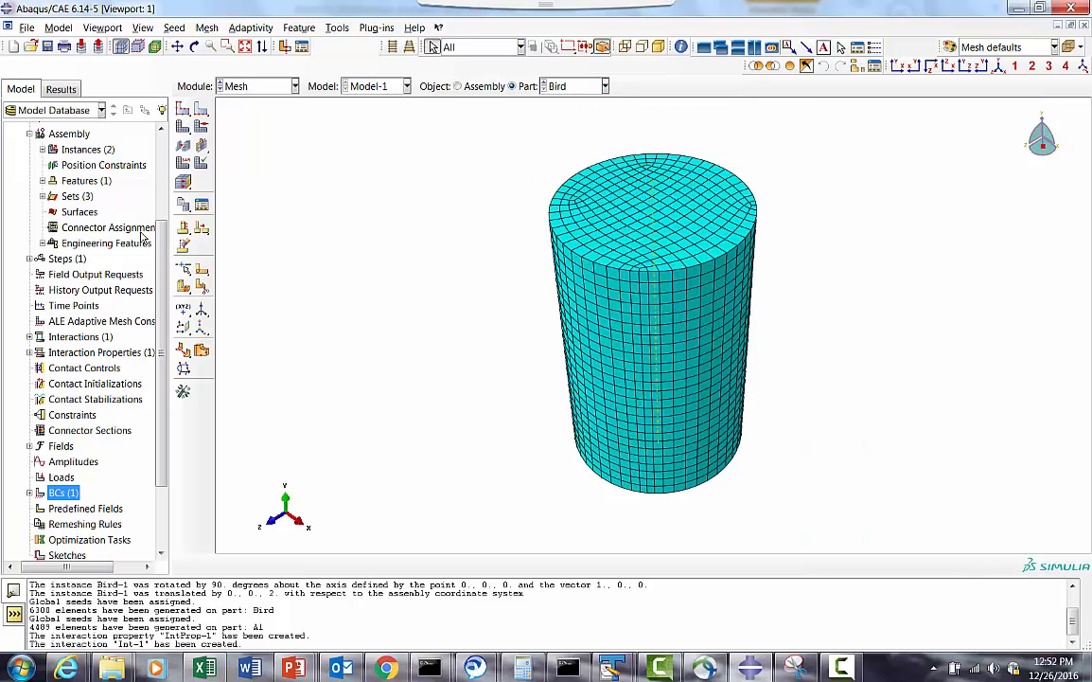
Step: Create a node set named Bird on the Bird part, containing all nodes of its mesh
scroll(141, 228, "up", 3)
left_click(42, 192)
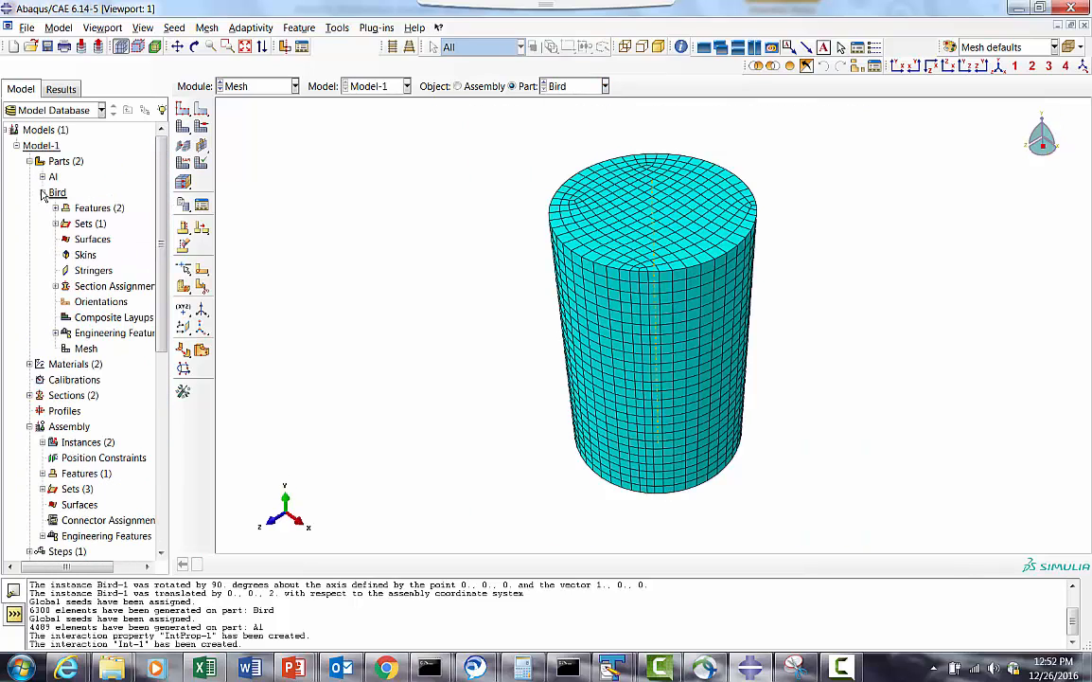
left_click(85, 223)
right_click(85, 224)
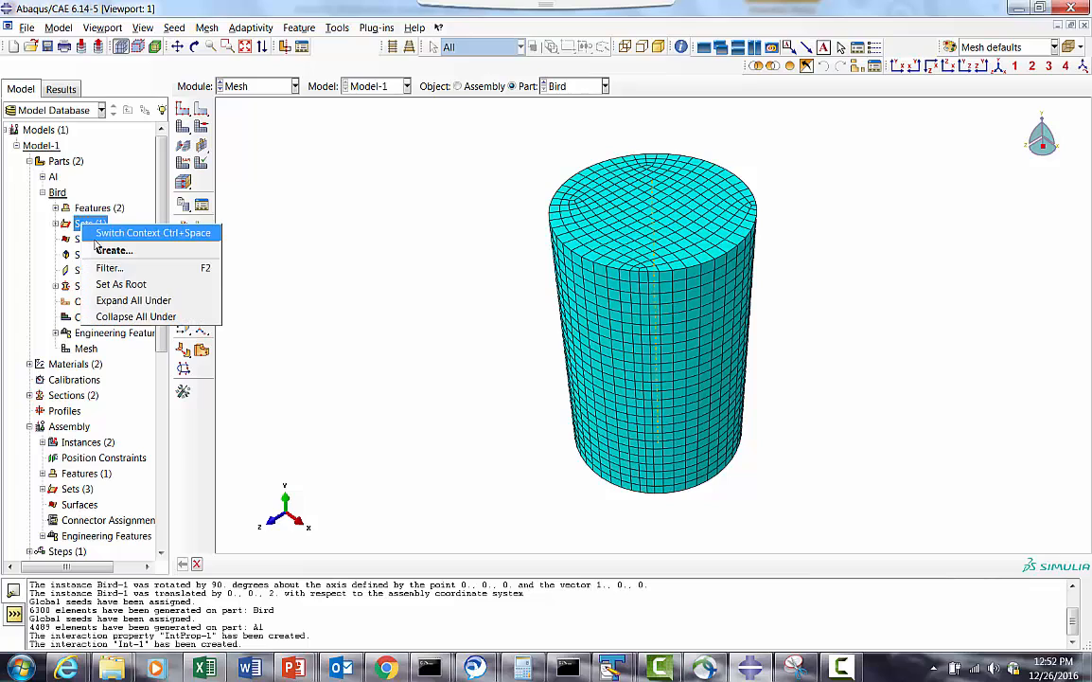
left_click(110, 246)
left_click(80, 293)
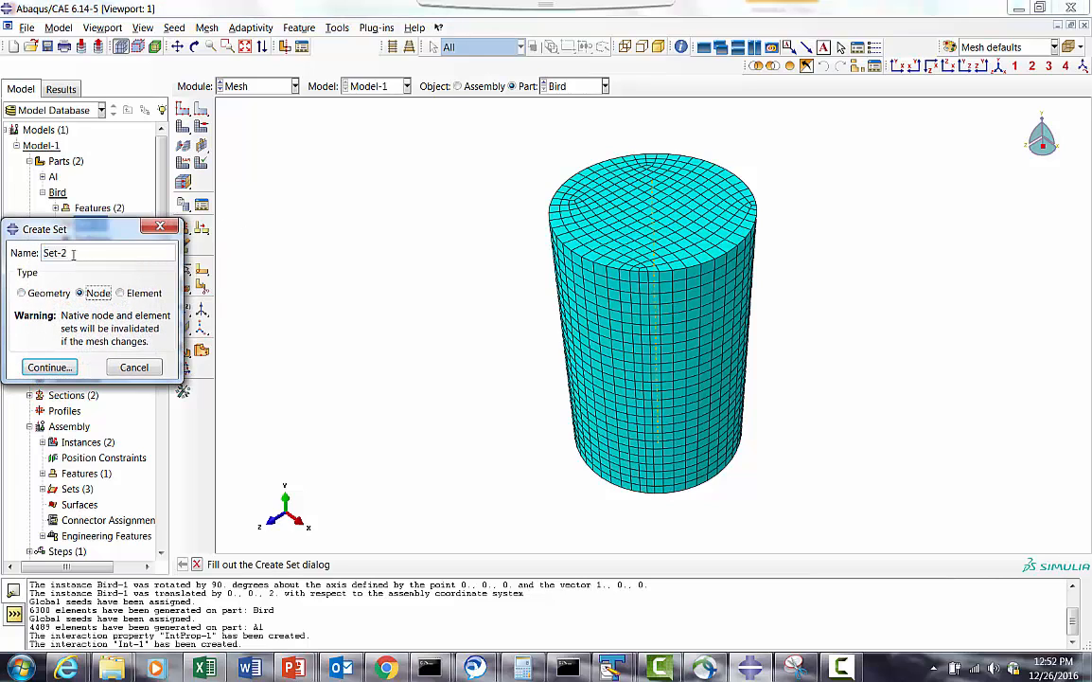
type("Bird")
left_click(52, 367)
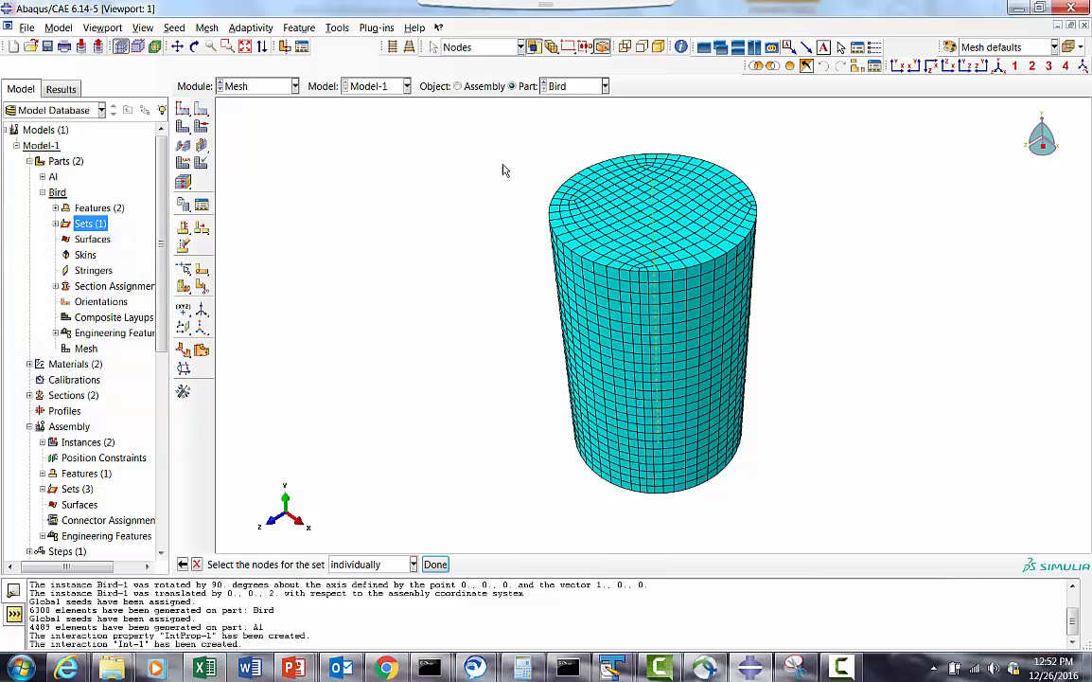
left_click_drag(502, 135, 770, 495)
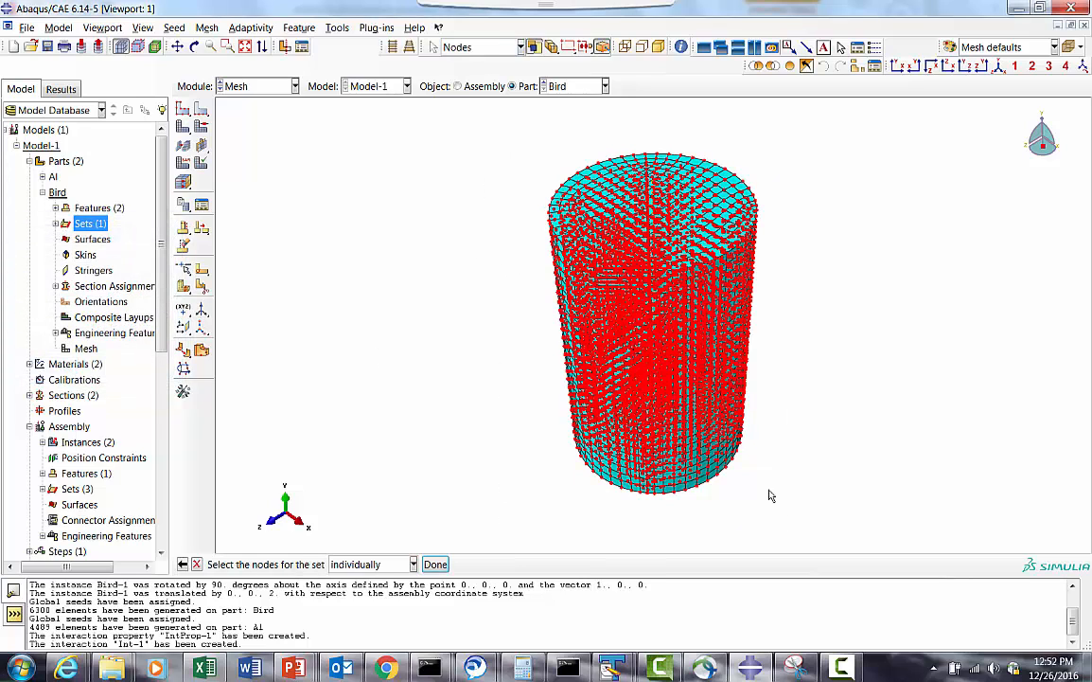
left_click(435, 565)
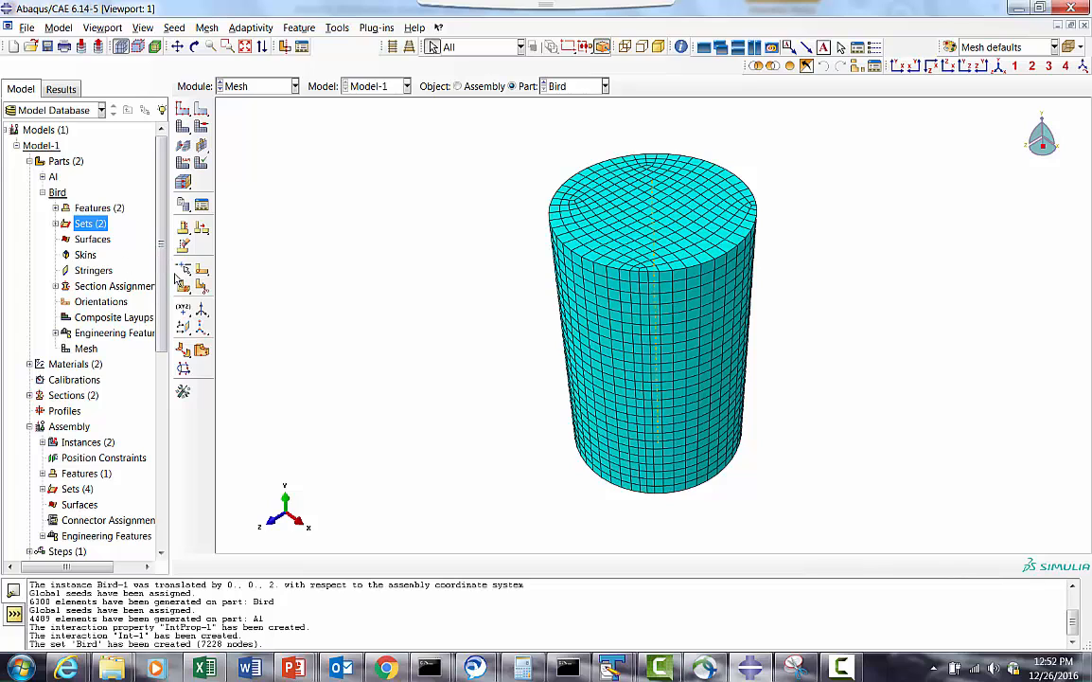
Step: Create a mechanical Velocity predefined field named Initial_Velocity in the Initial step of the Load module
scroll(142, 284, "down", 6)
left_click(251, 87)
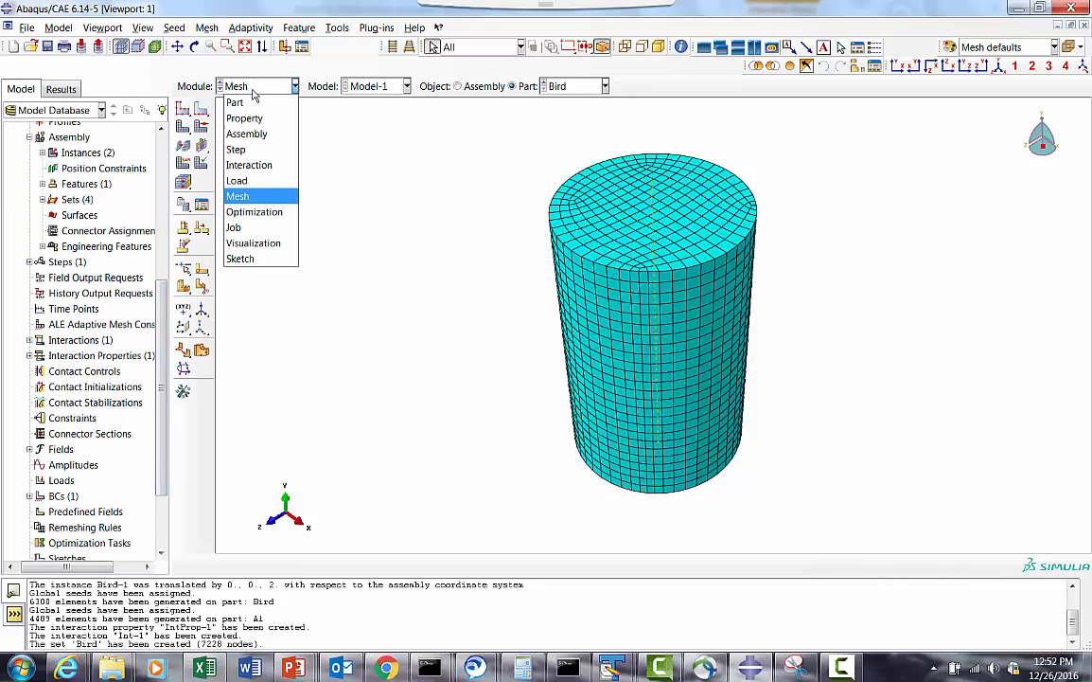
left_click(251, 180)
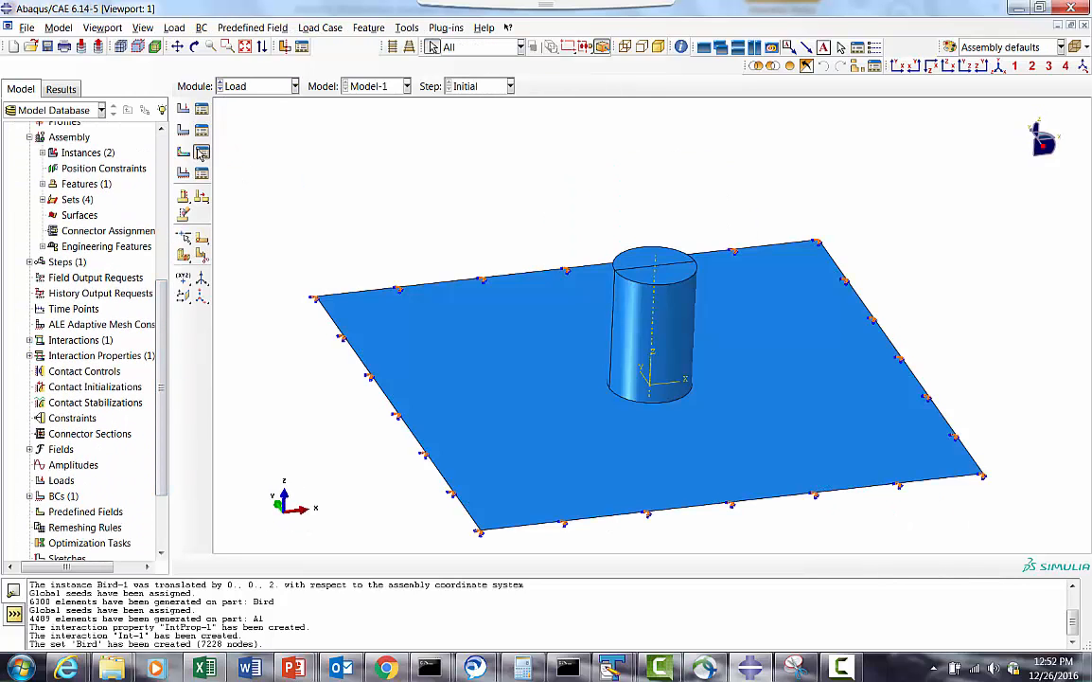
left_click(201, 153)
left_click(71, 299)
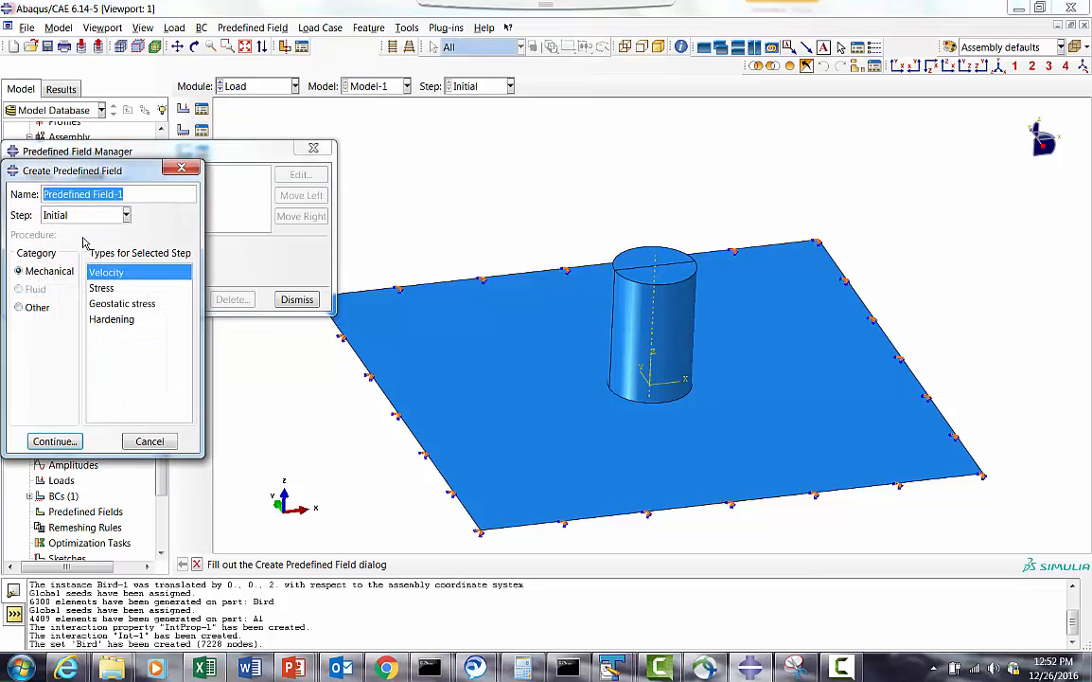
type("Initial_Velocity")
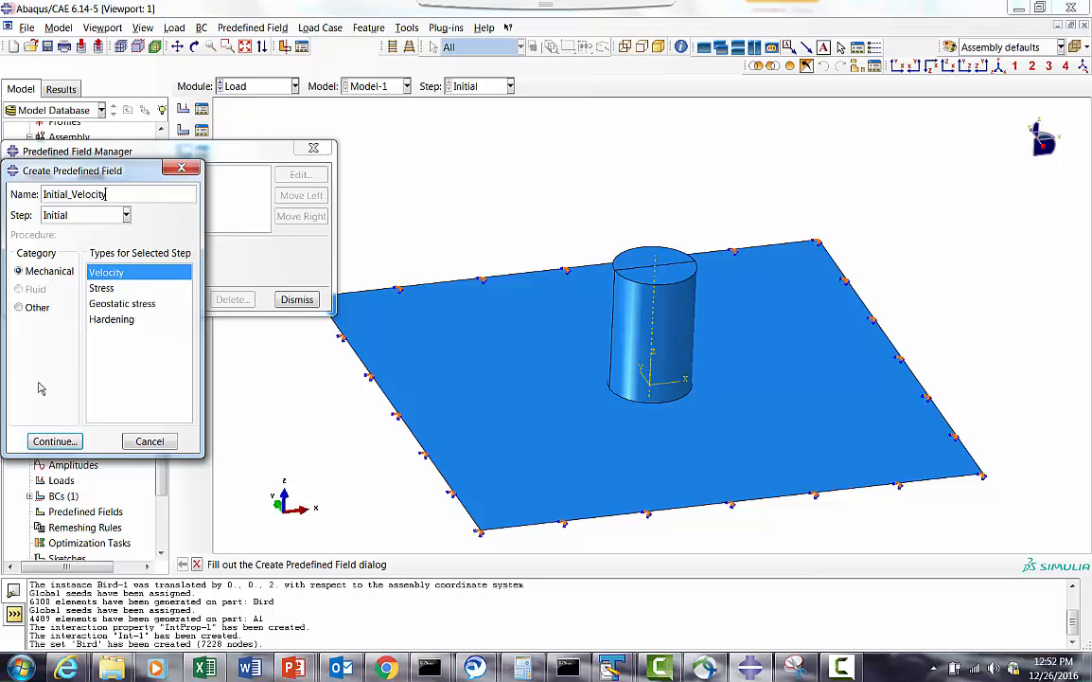
left_click(54, 441)
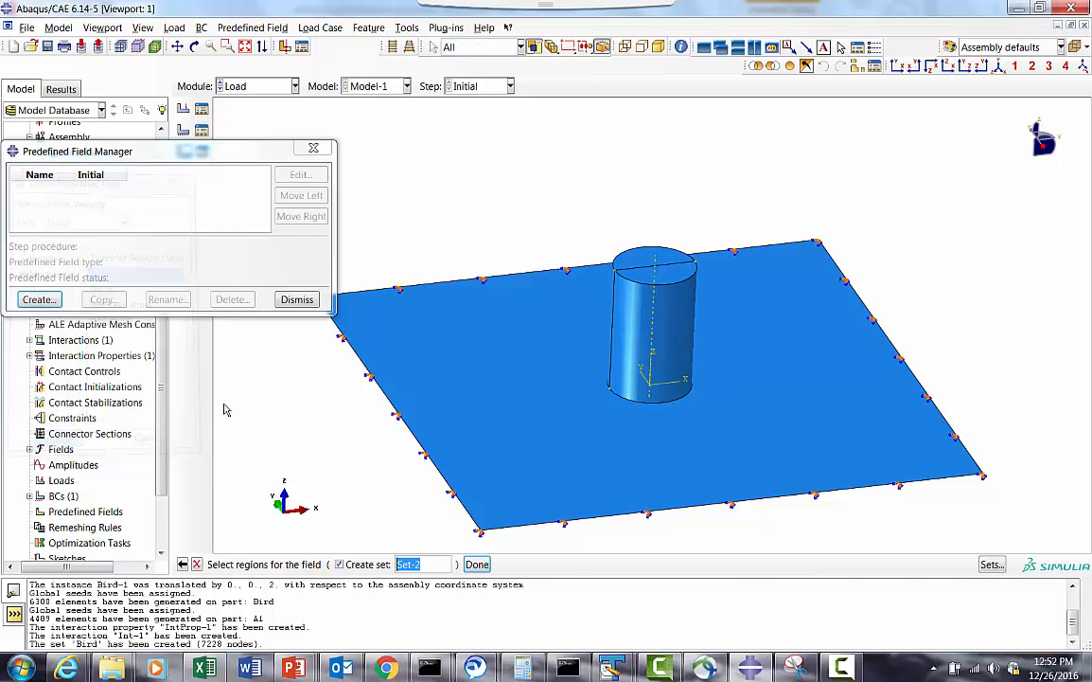
Step: Assign the existing node set Bird-1.Bird as the region of the velocity field
left_click(991, 564)
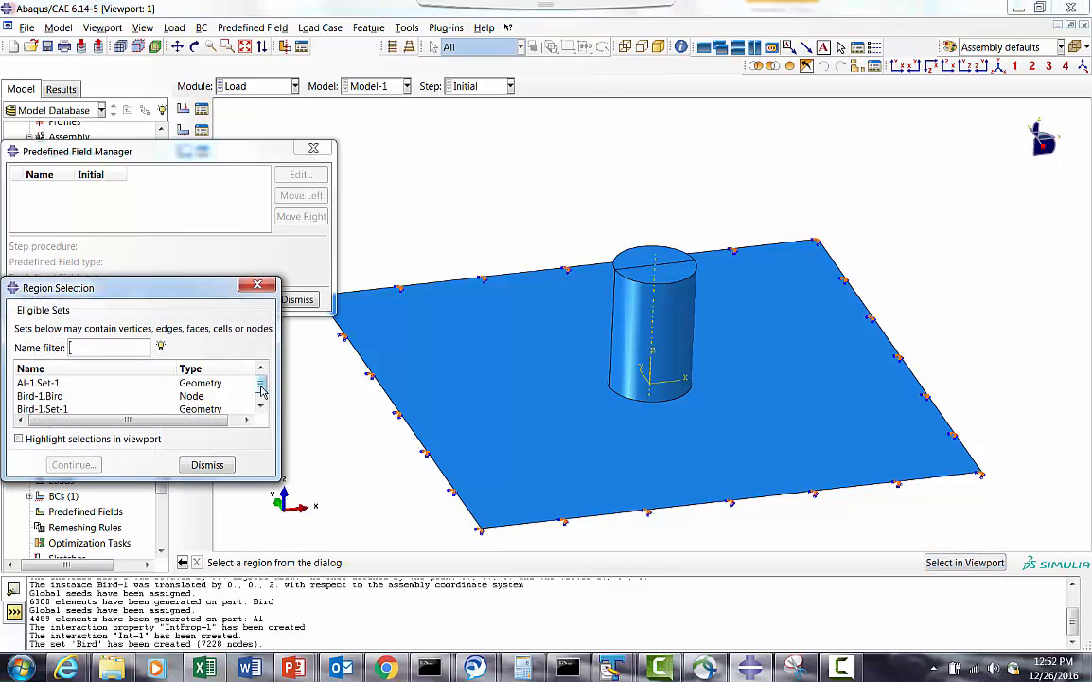
left_click(39, 395)
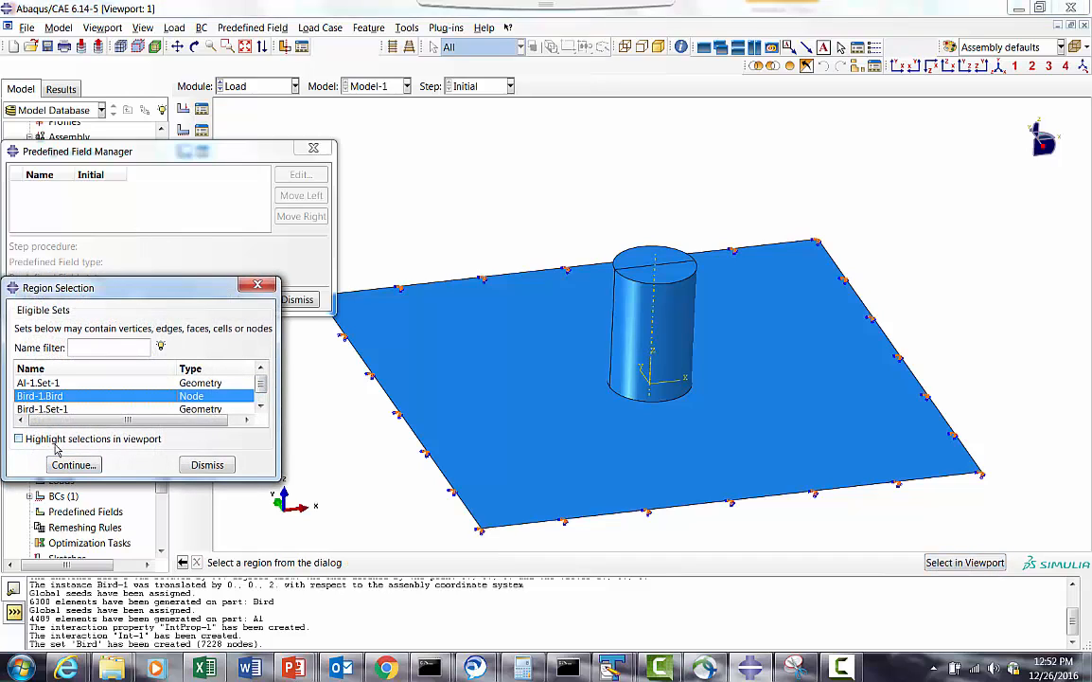
left_click(52, 439)
left_click(73, 465)
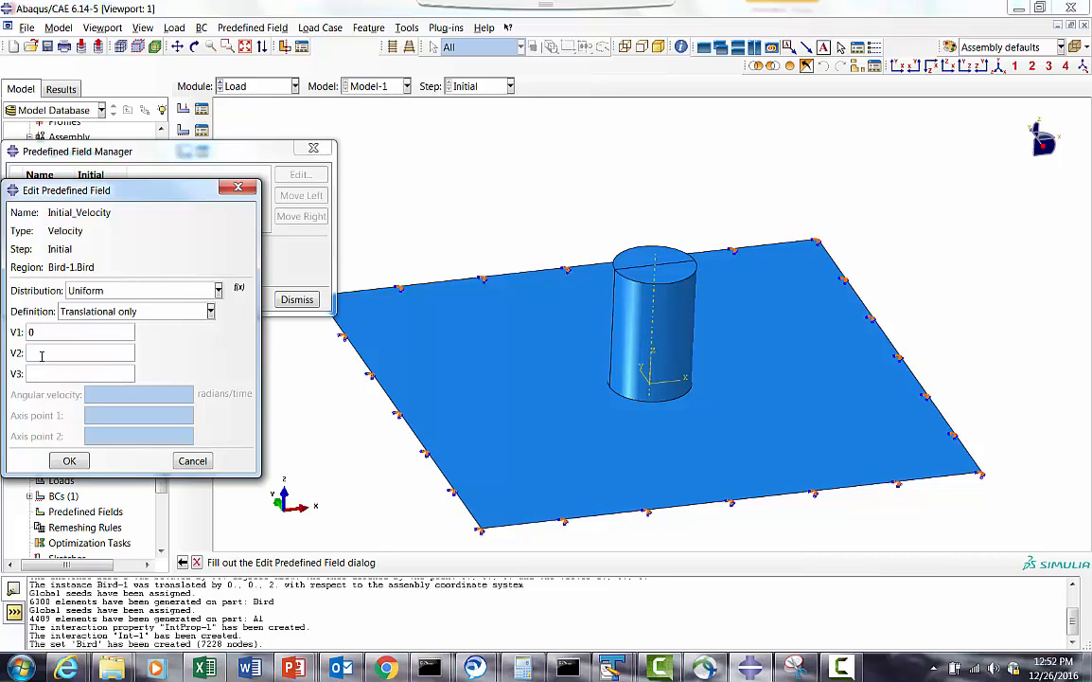
Step: Define the bird's translational velocity as V1 0, V2 0 and V3 -100e03, and finish the predefined field
left_click(42, 355)
type("0")
left_click_drag(133, 189, 655, 207)
left_click(568, 393)
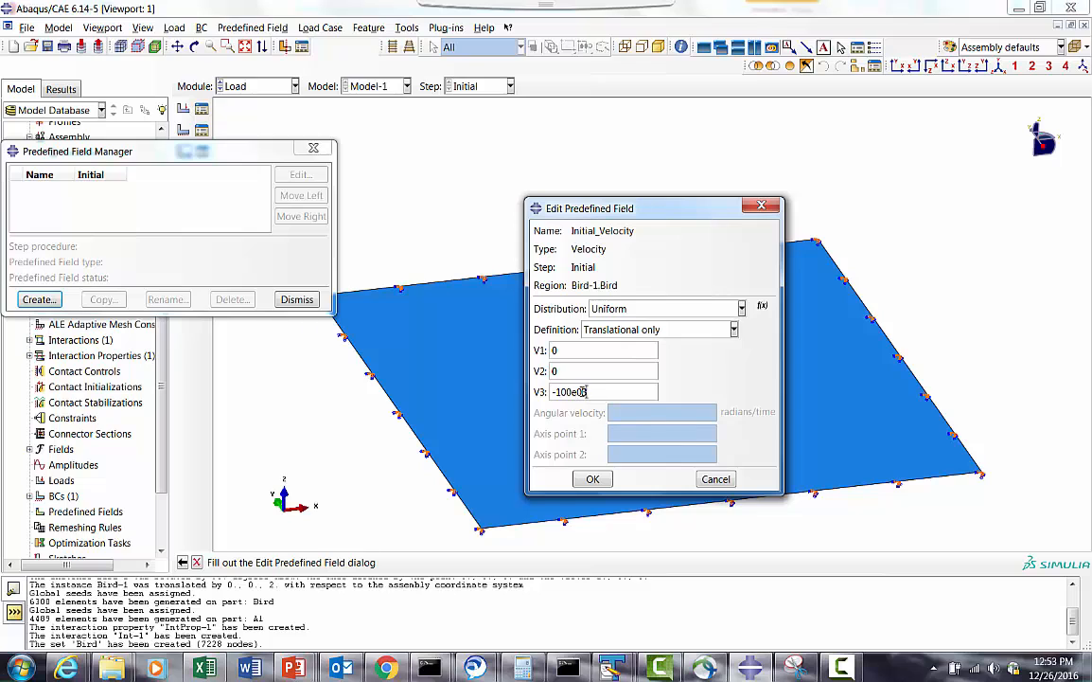
left_click(593, 479)
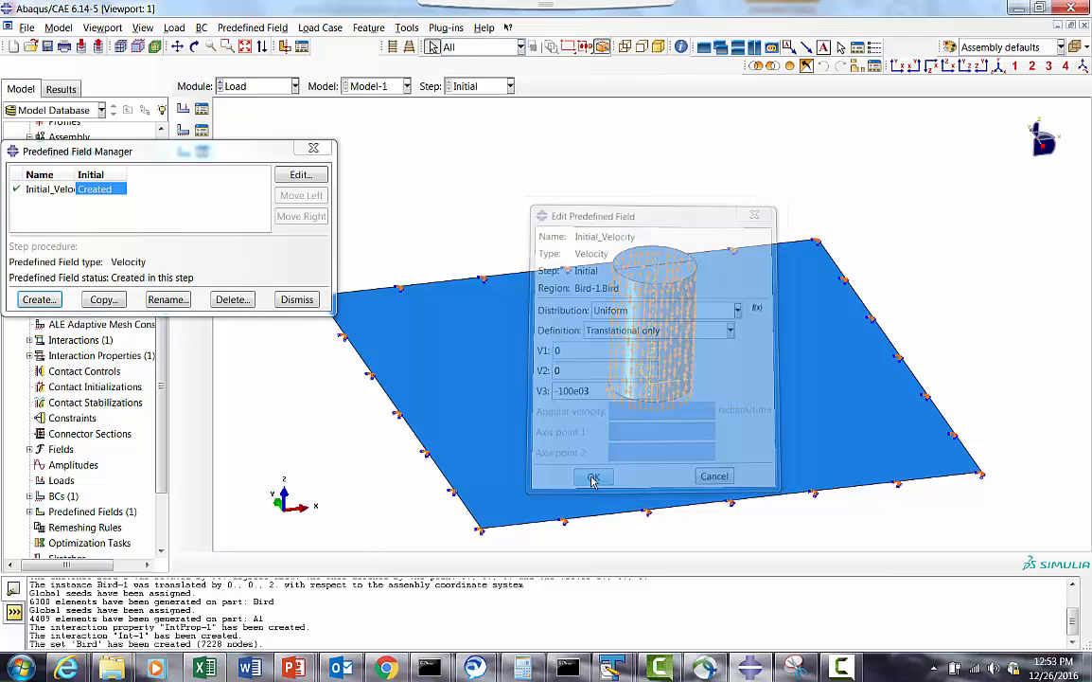
left_click(295, 300)
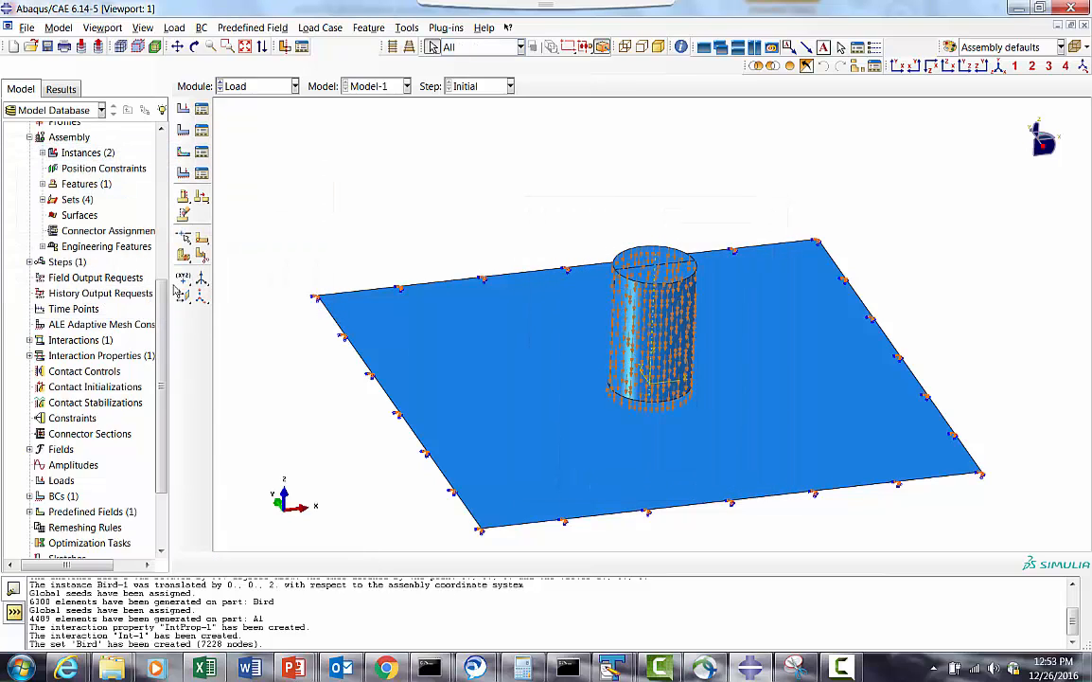
mouse_move(162, 306)
left_mouse_down()
mouse_move(162, 351)
mouse_move(162, 317)
left_mouse_up()
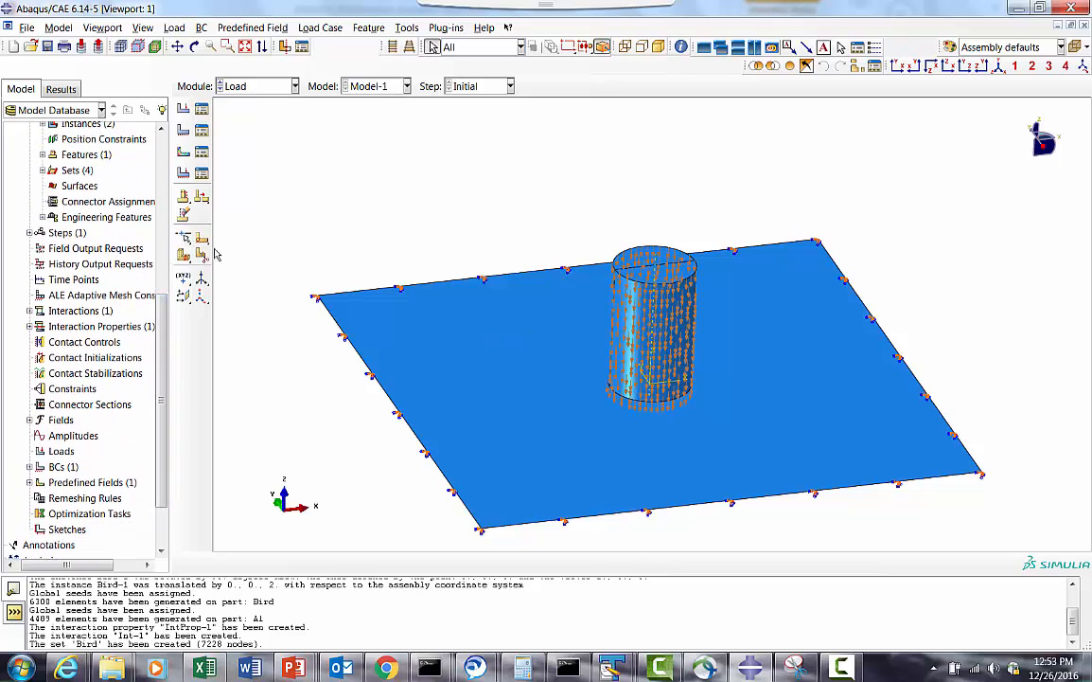
Step: Create a general Dynamic, Explicit step named Step-1 after the Initial step in the Step module
left_click(248, 85)
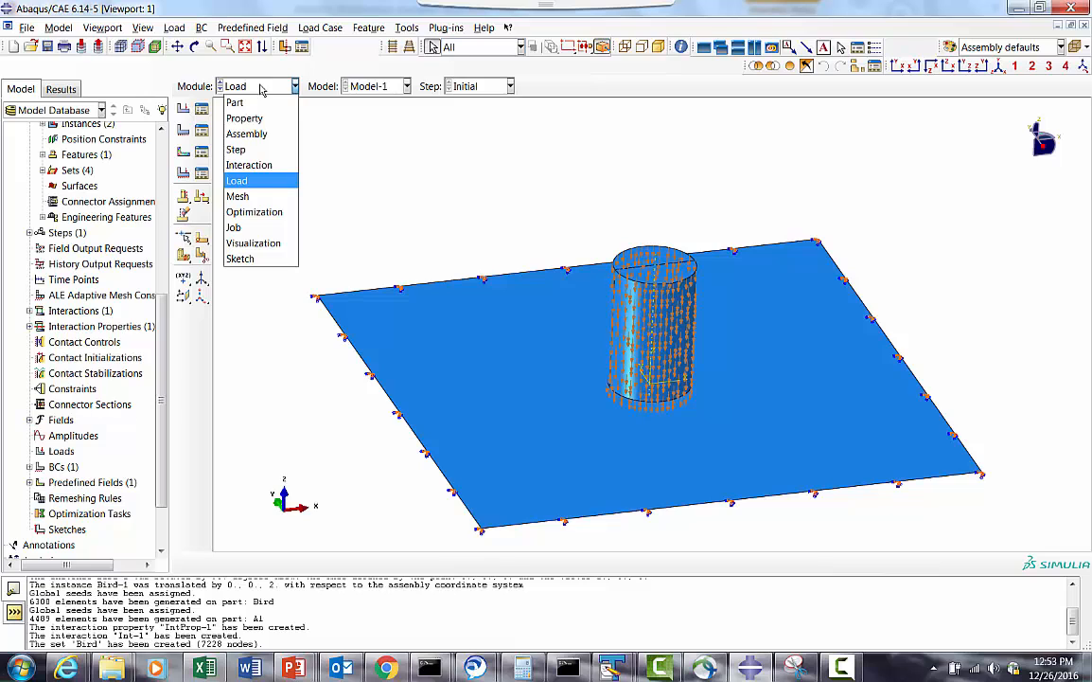
left_click(236, 148)
left_click(202, 109)
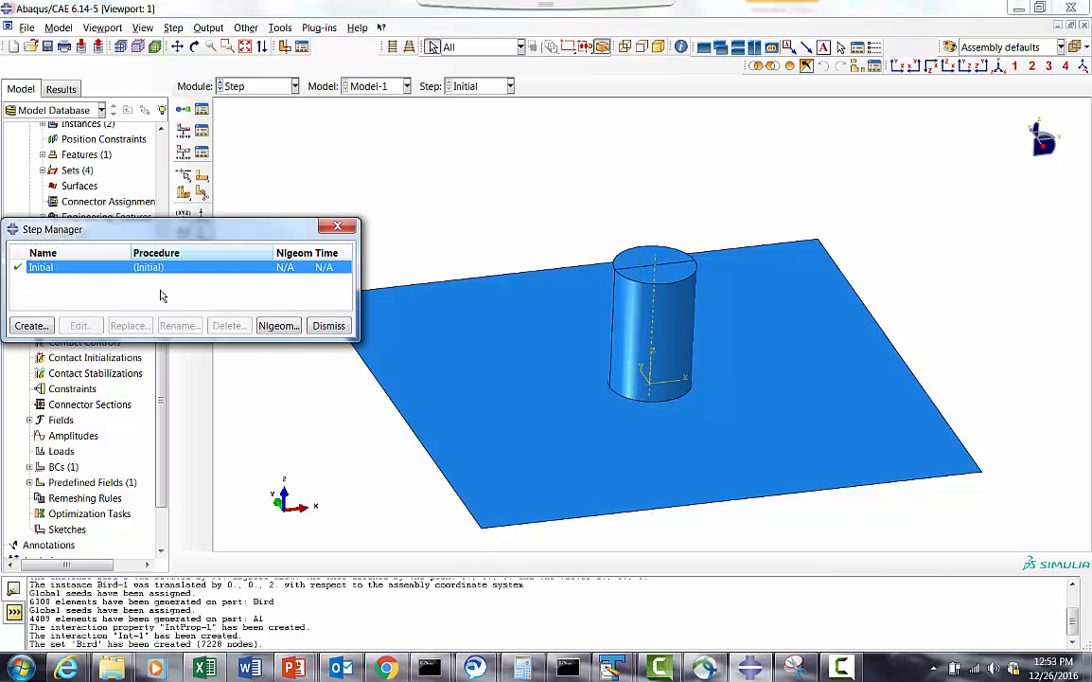
left_click(31, 325)
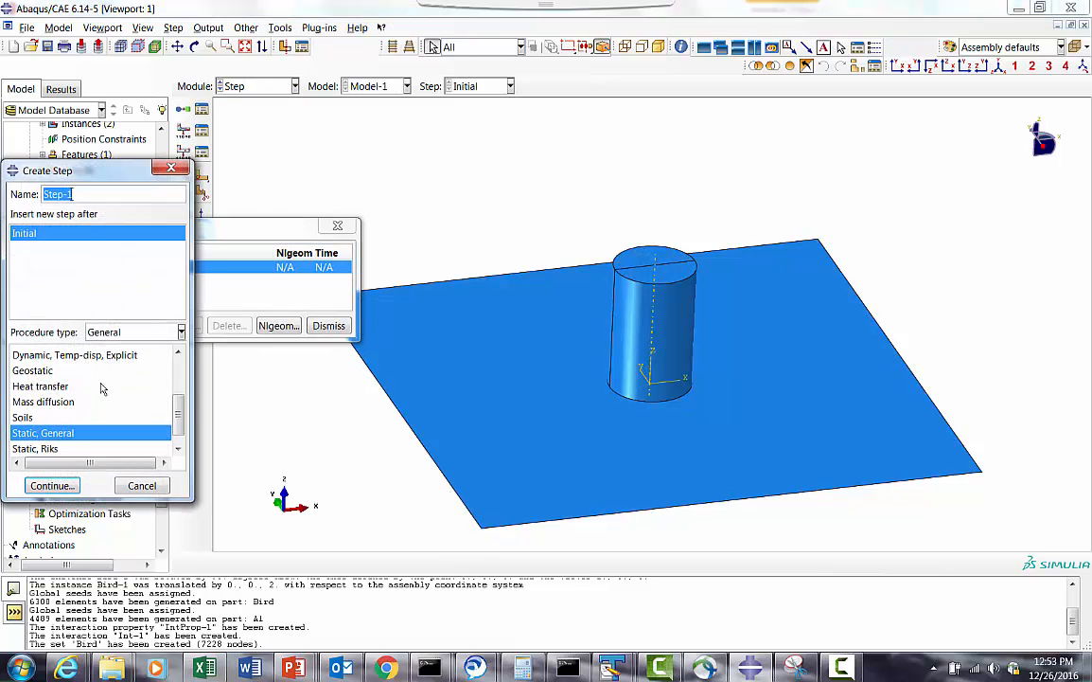
scroll(178, 390, "up", 2)
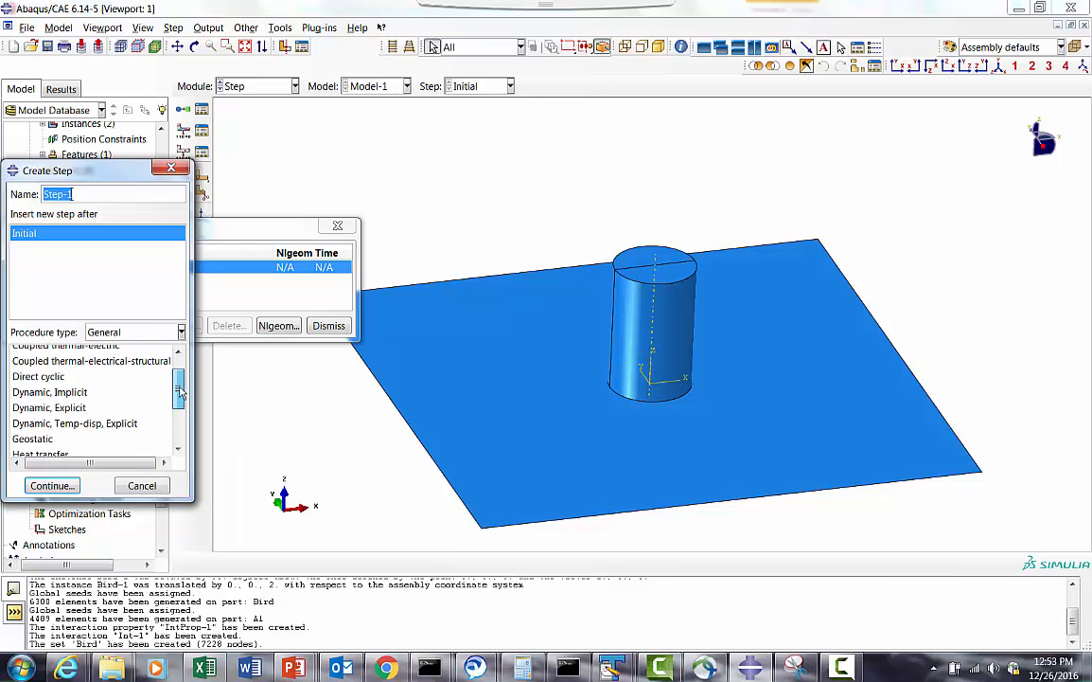
left_click(95, 396)
left_click(81, 413)
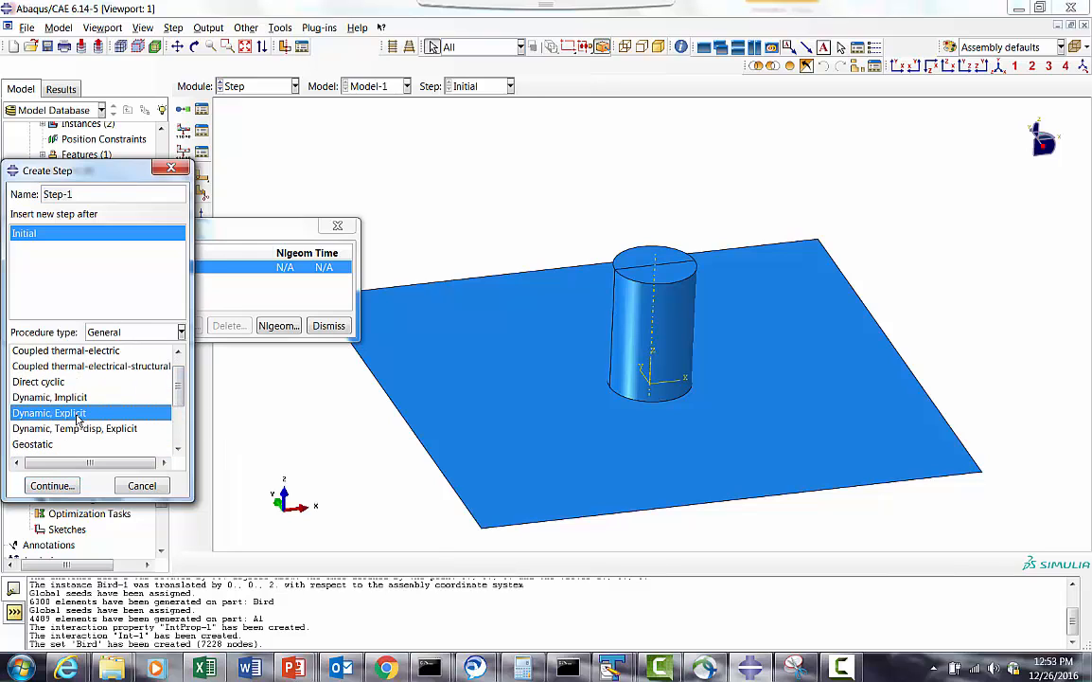
left_click(52, 484)
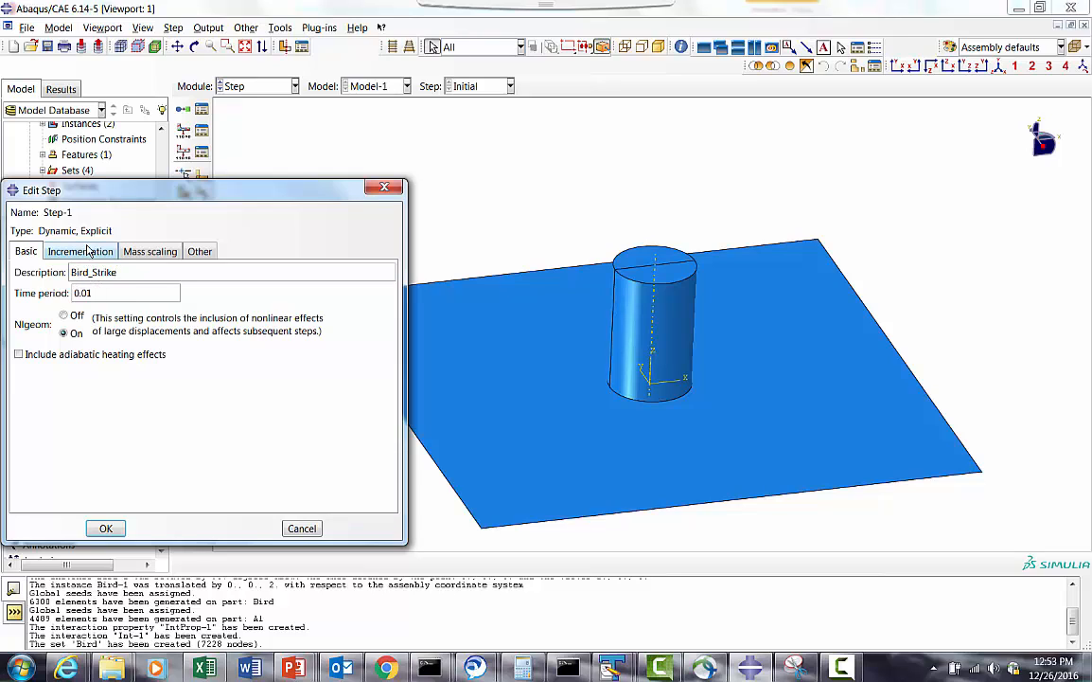
Step: Define Step-1 with description Bird_Strike, time period 0.01 and automatic incrementation, and close the step manager
left_click(131, 252)
left_click(90, 254)
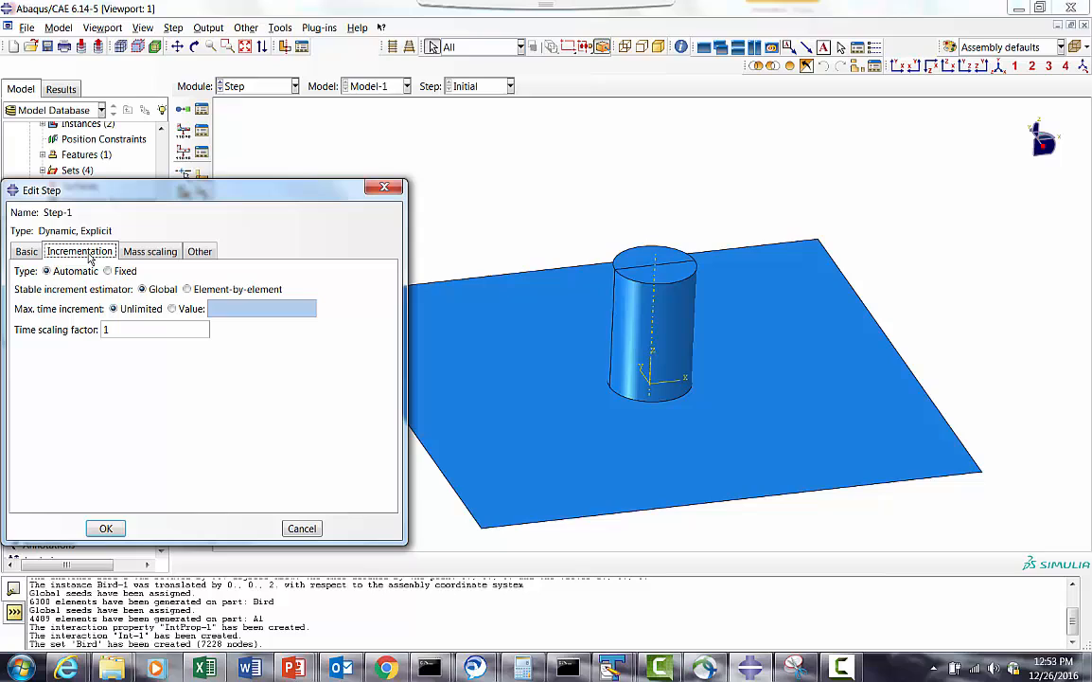
left_click(29, 255)
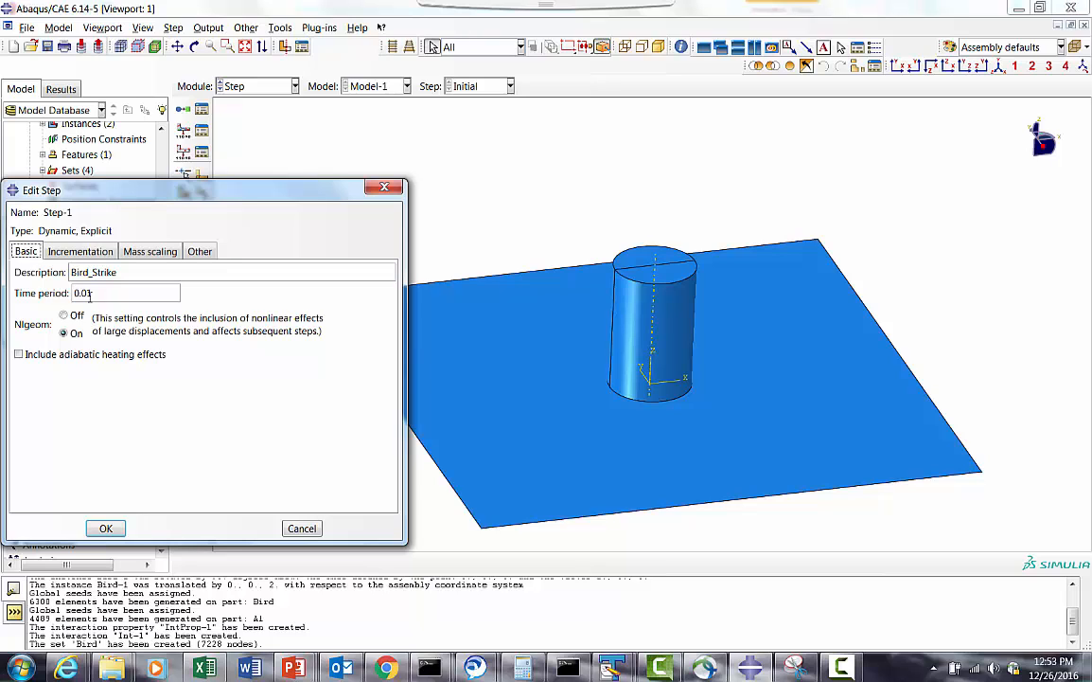
left_click(105, 527)
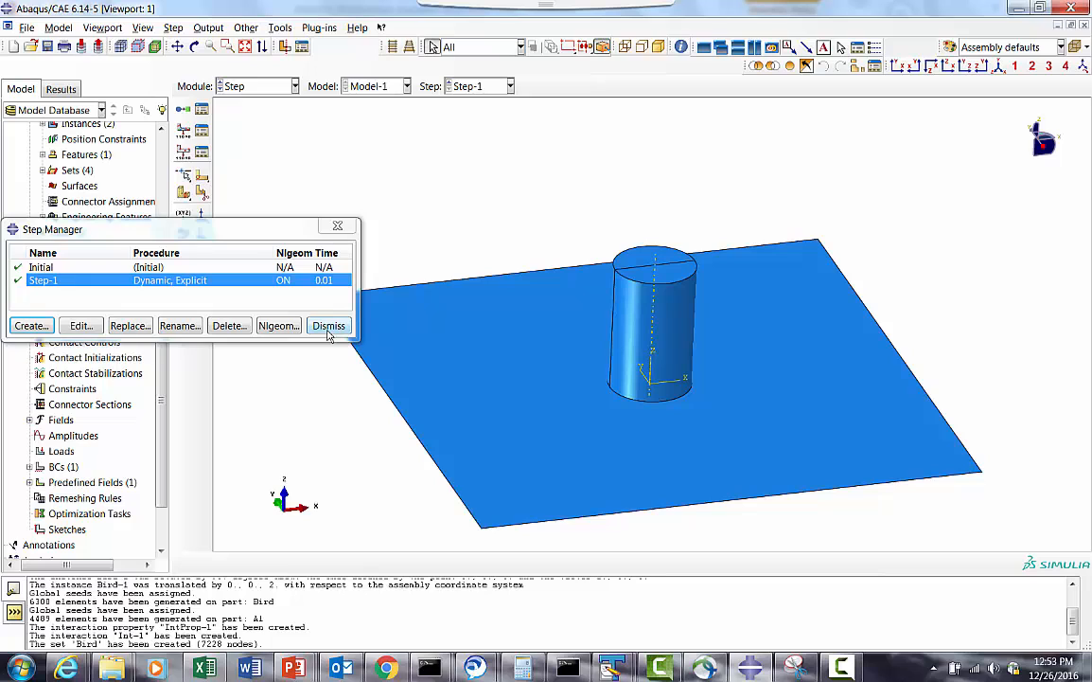
left_click(329, 326)
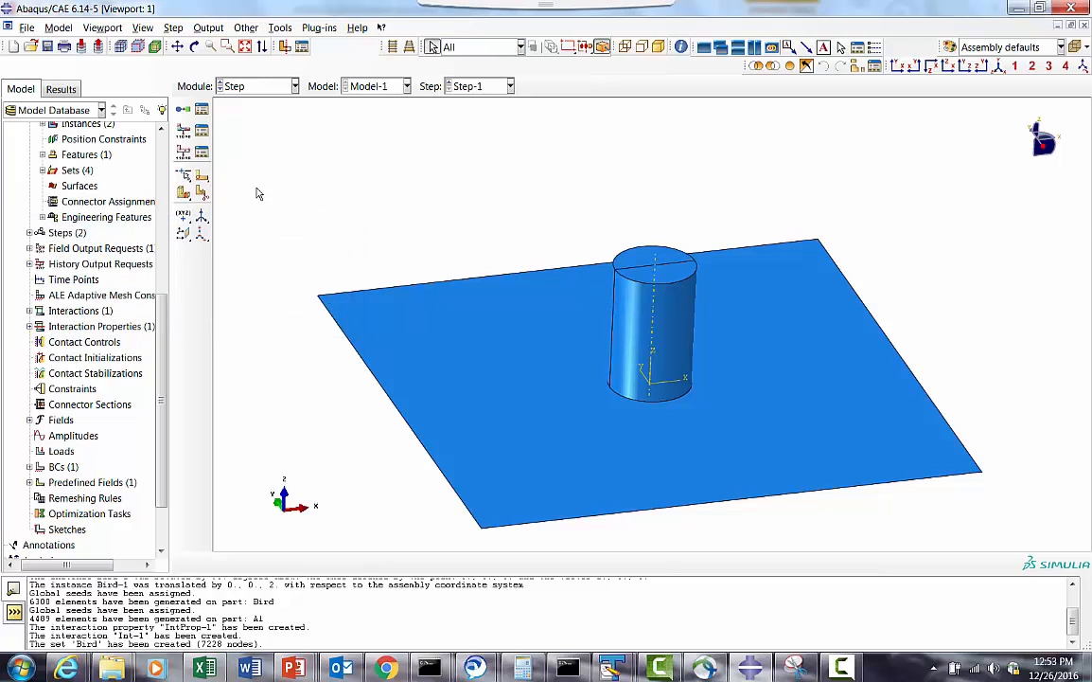
Step: Save the model database as Bird_Strike in the Bird_Strike directory
left_click(26, 27)
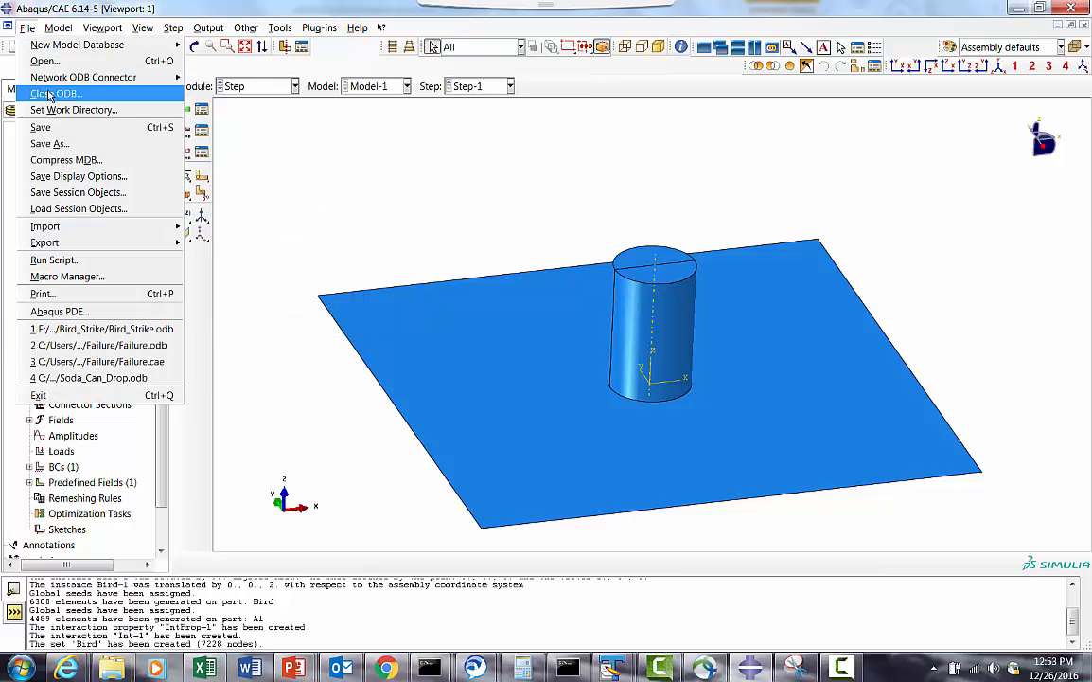
left_click(52, 140)
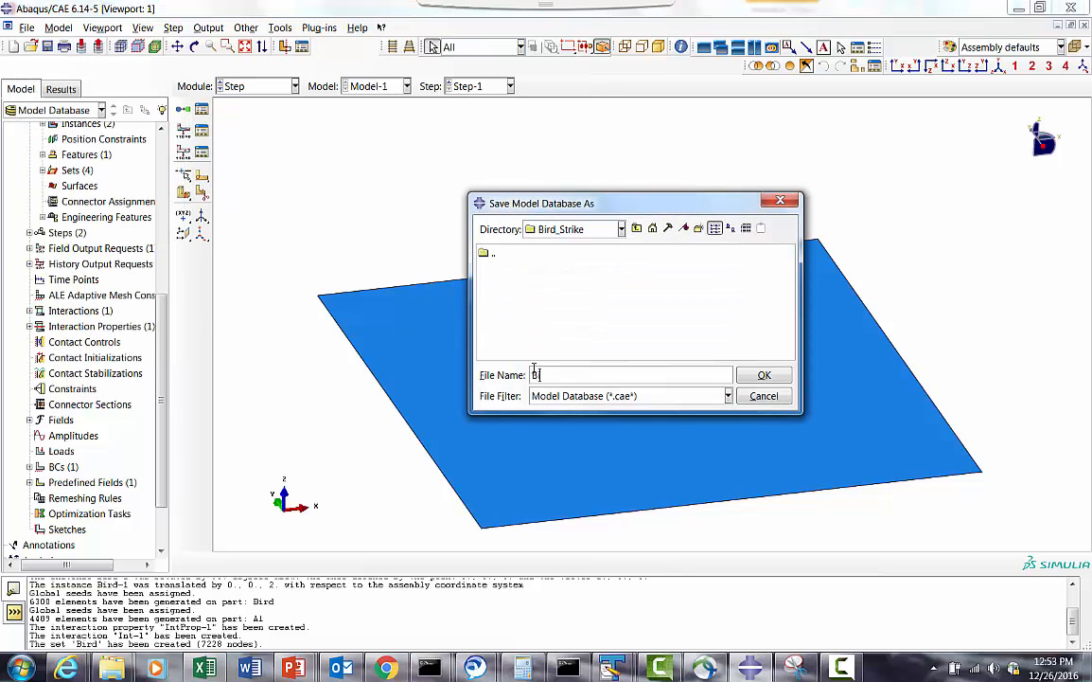
type("Bird_Strike")
left_click(764, 375)
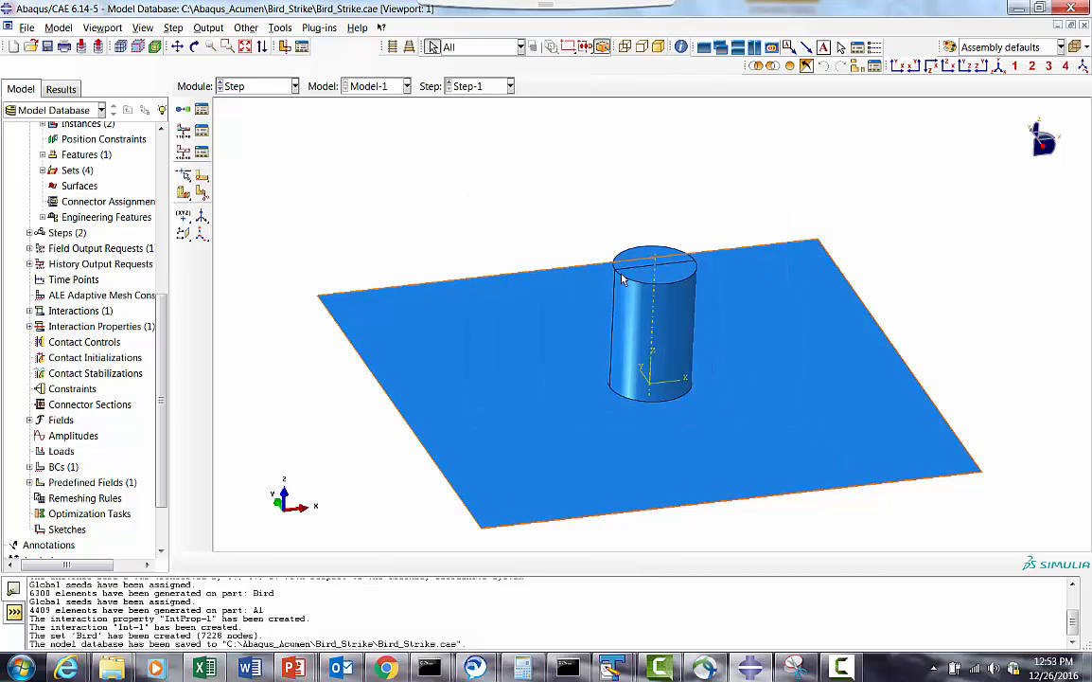
Step: Create a full-analysis job named Bird_Strike from Model-1 in the Job module, keeping the default job settings
left_click(265, 87)
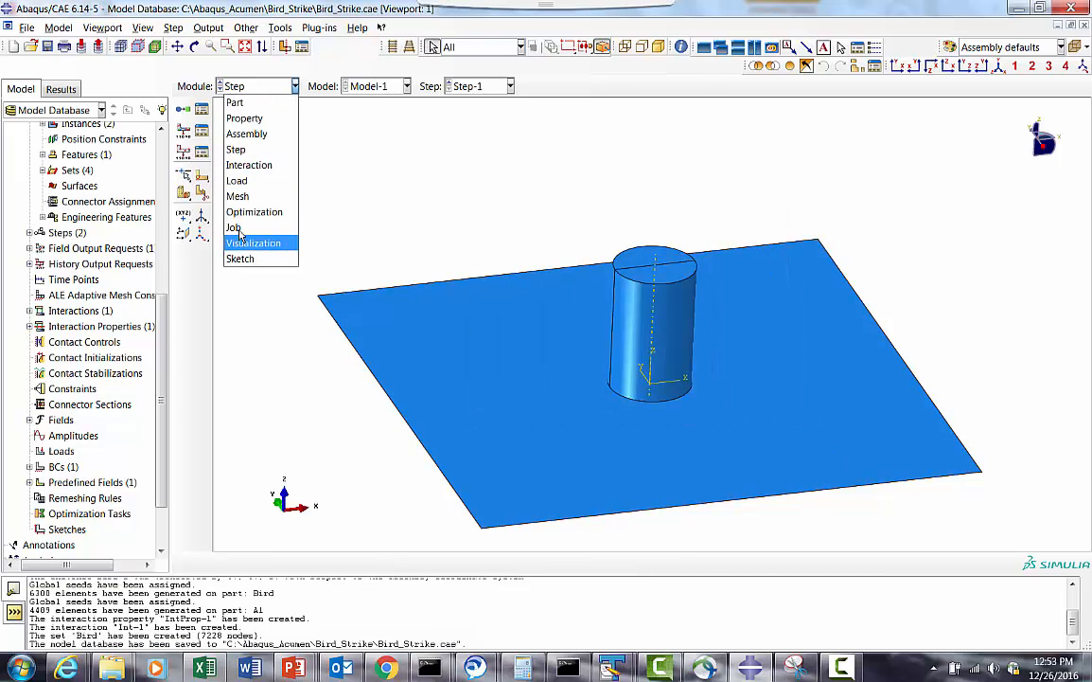
left_click(237, 216)
left_click(182, 91)
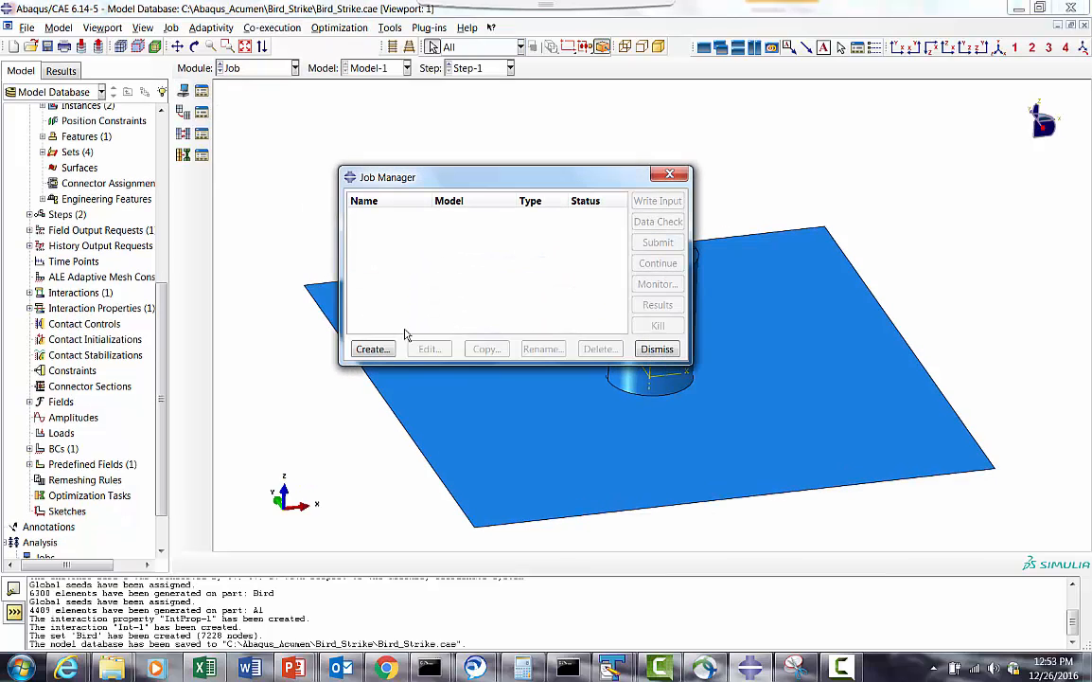
left_click(370, 349)
type("B")
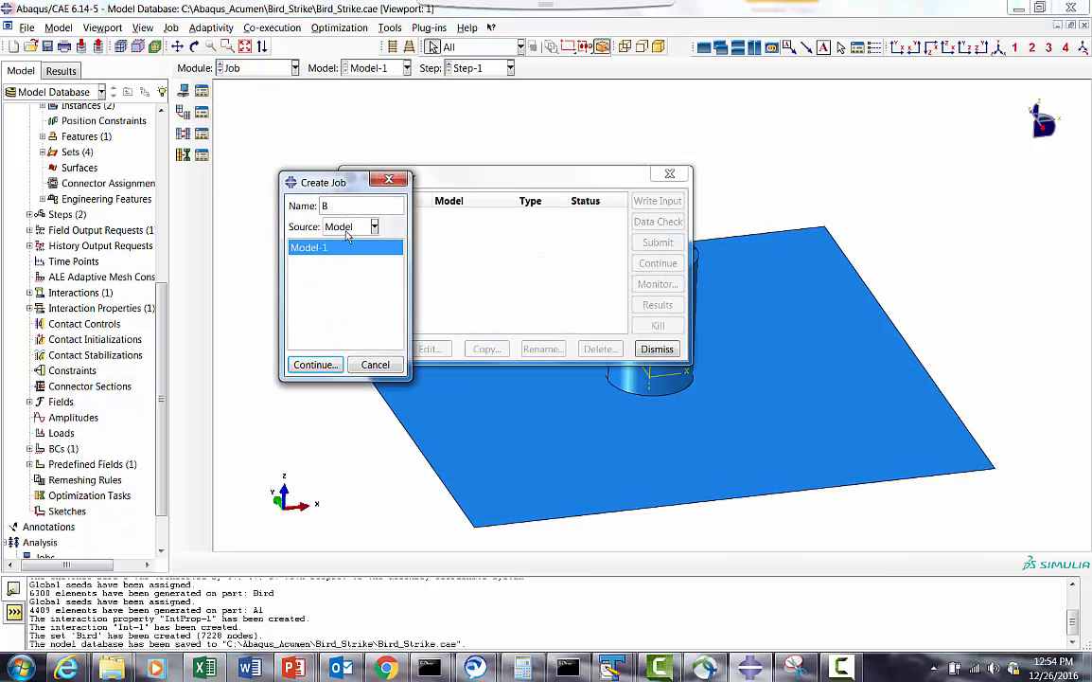
type("ird_Strike")
left_click(313, 364)
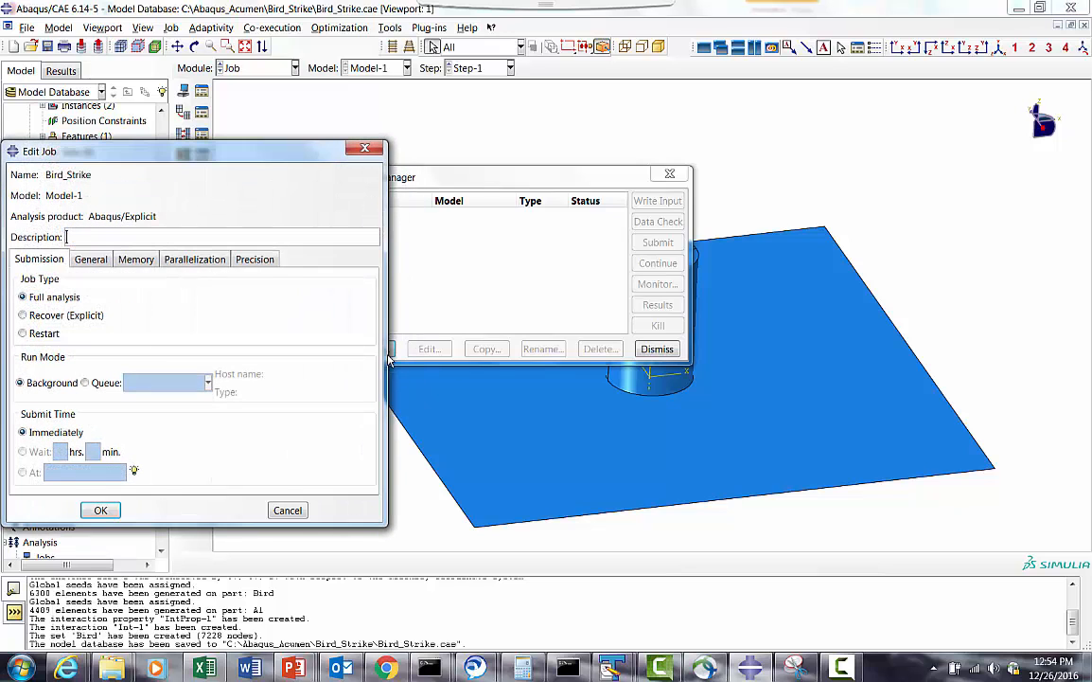
left_click(100, 510)
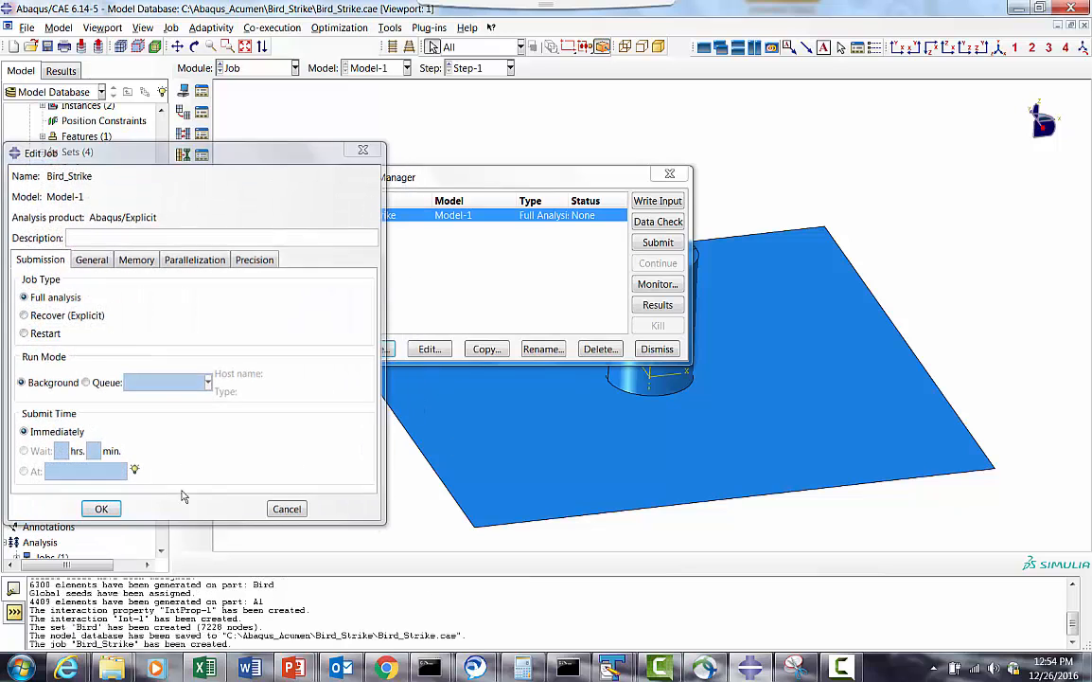
Step: Write the input file of the Bird_Strike job and run a data check on it
left_click(658, 203)
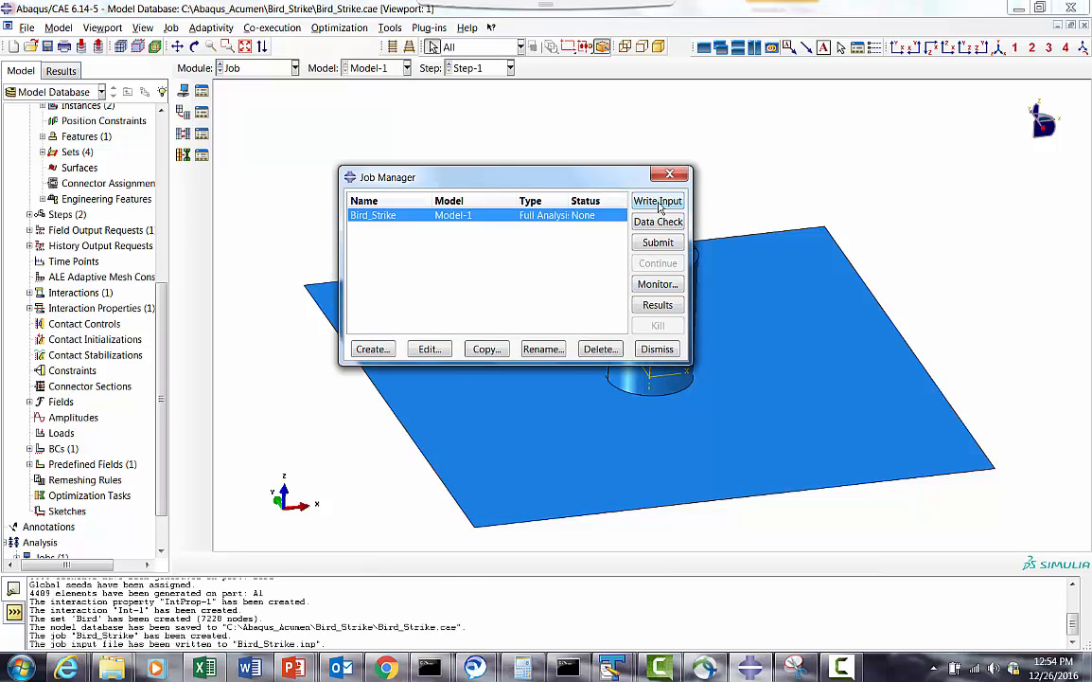
left_click(653, 221)
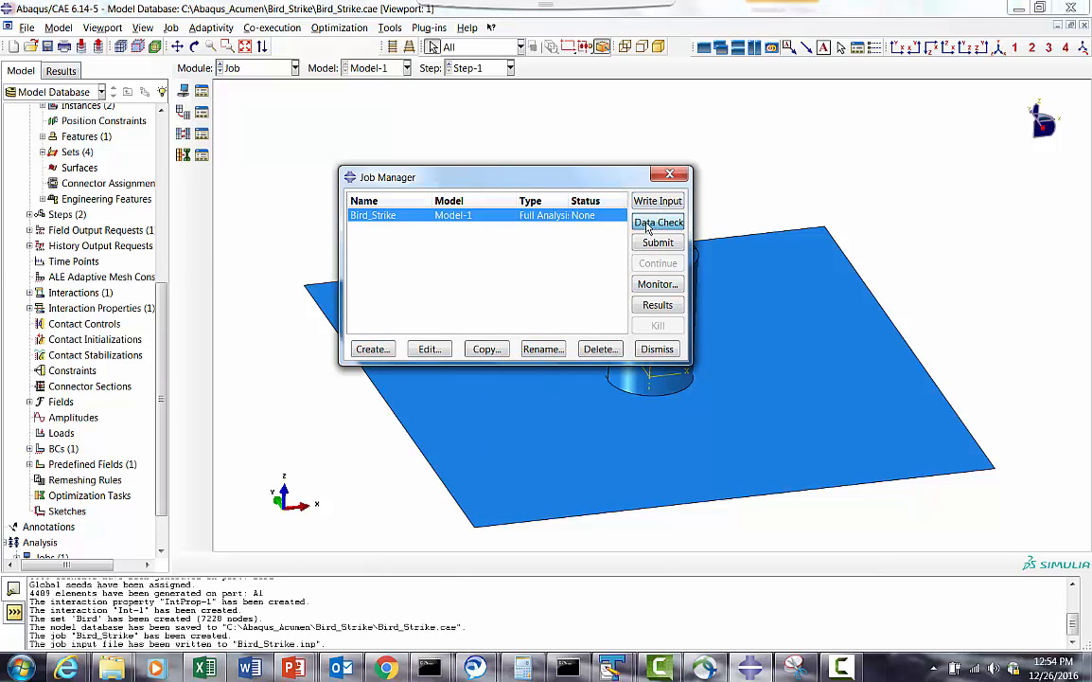
left_click(53, 248)
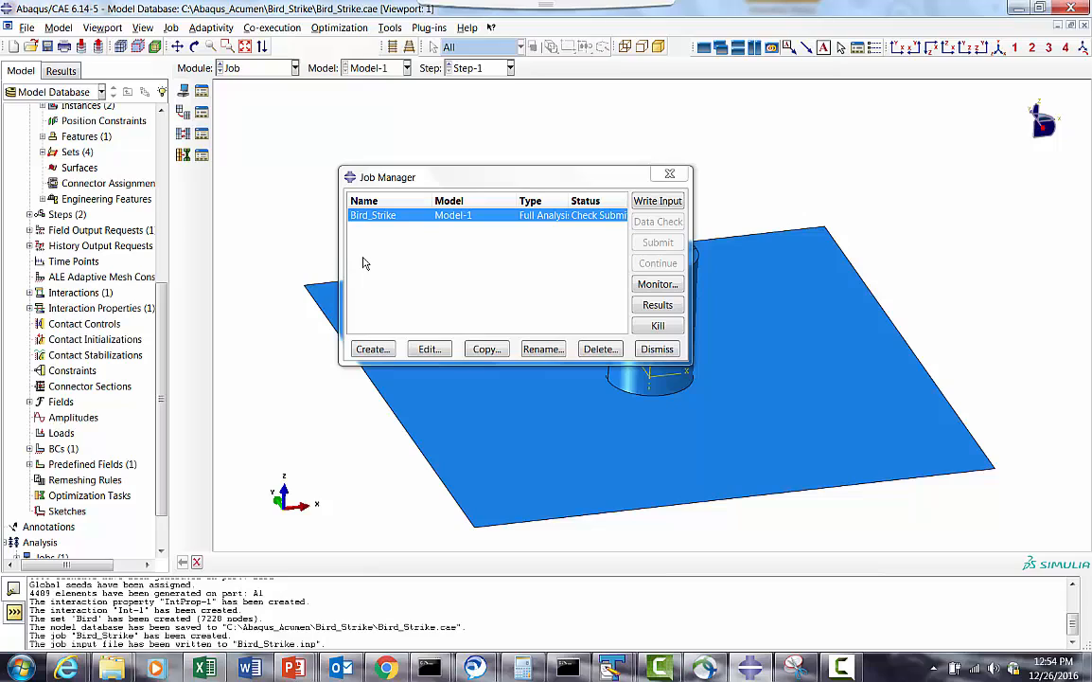
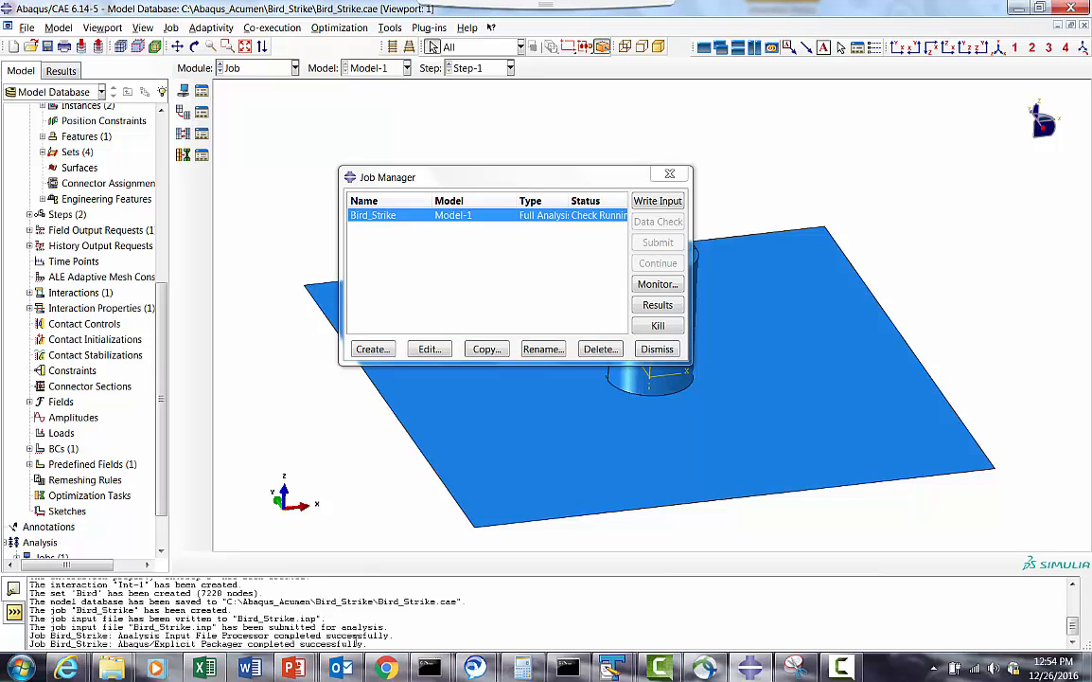
Step: Switch to the Abaqus Command window, change to the C: drive and query its current directory with cd c:
mouse_move(112, 668)
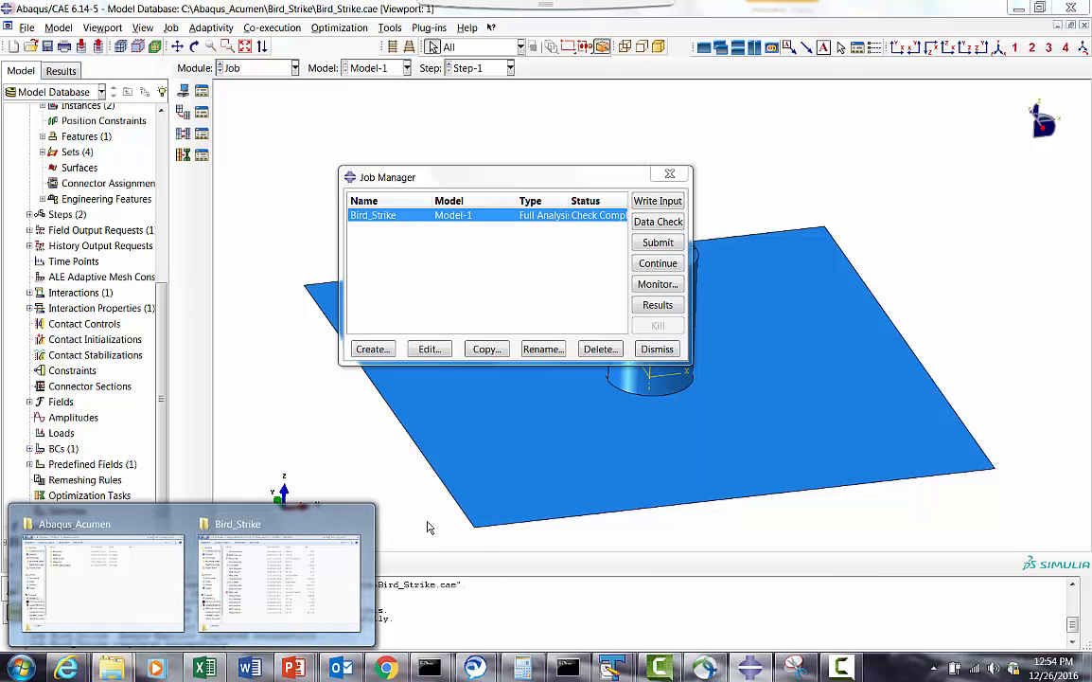
left_click(568, 669)
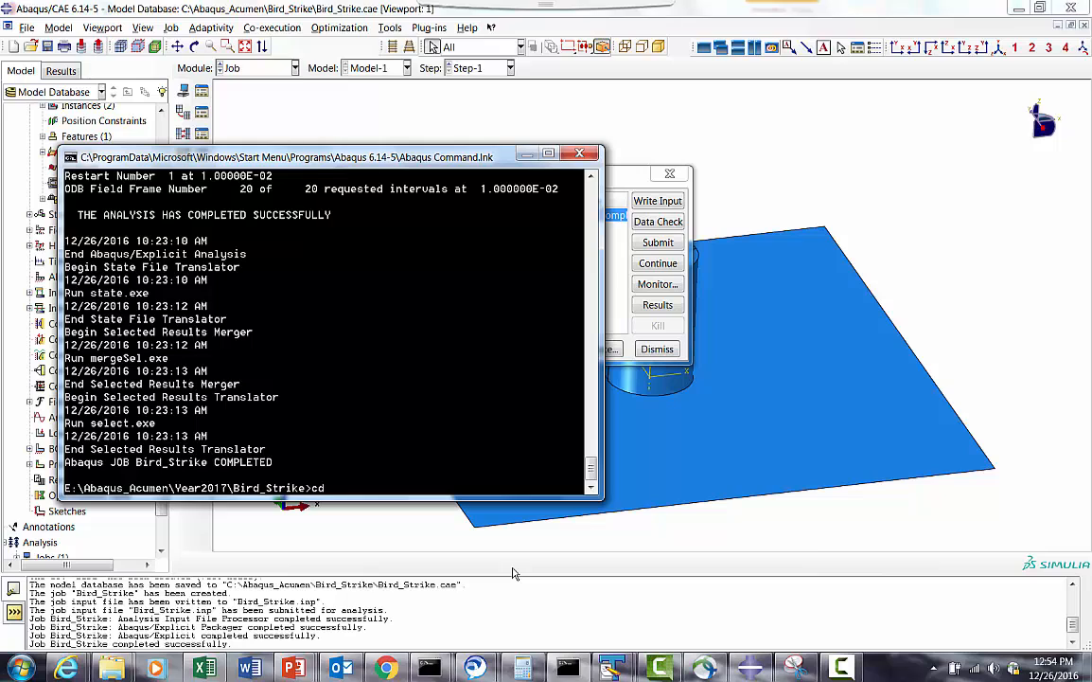
type("c:")
key("Return")
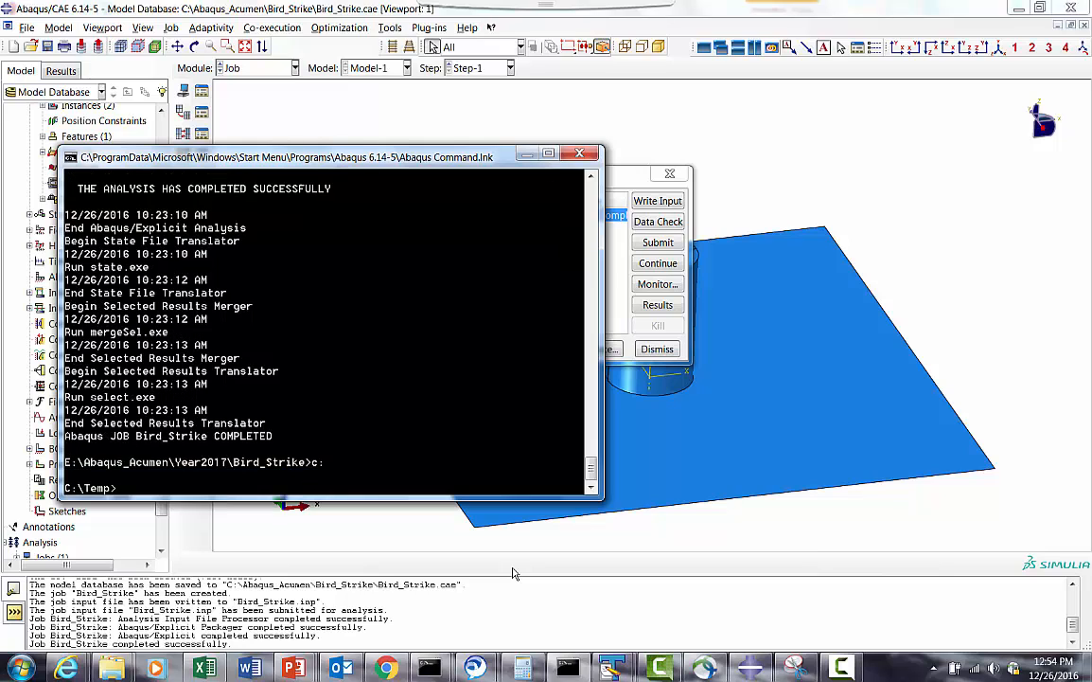
type("c:")
key("Return")
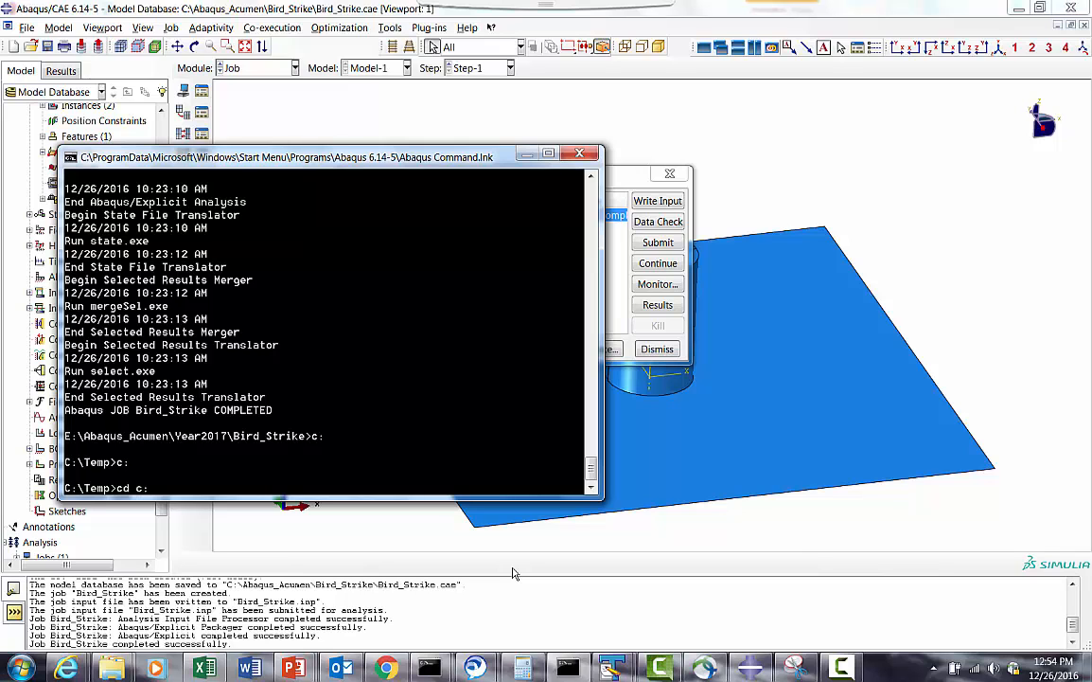
type("cd c:")
key("Return")
Step: Open the Bird_Strike folder inside Abaqus_Acumen on the C: drive in Windows Explorer and copy its full path
mouse_move(111, 669)
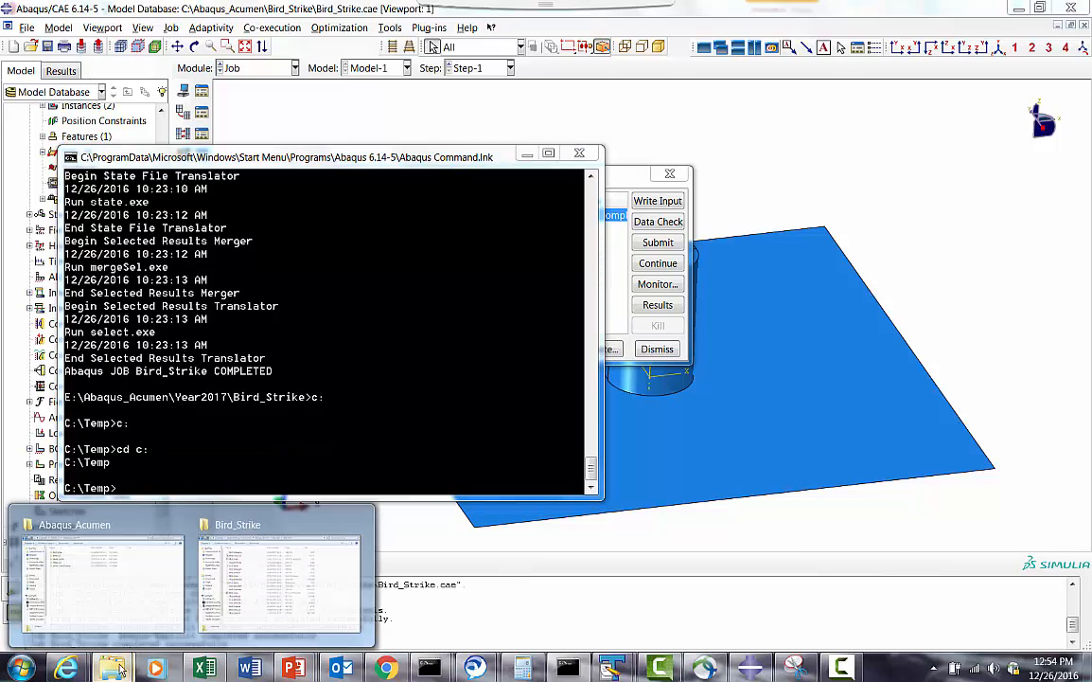
left_click(234, 618)
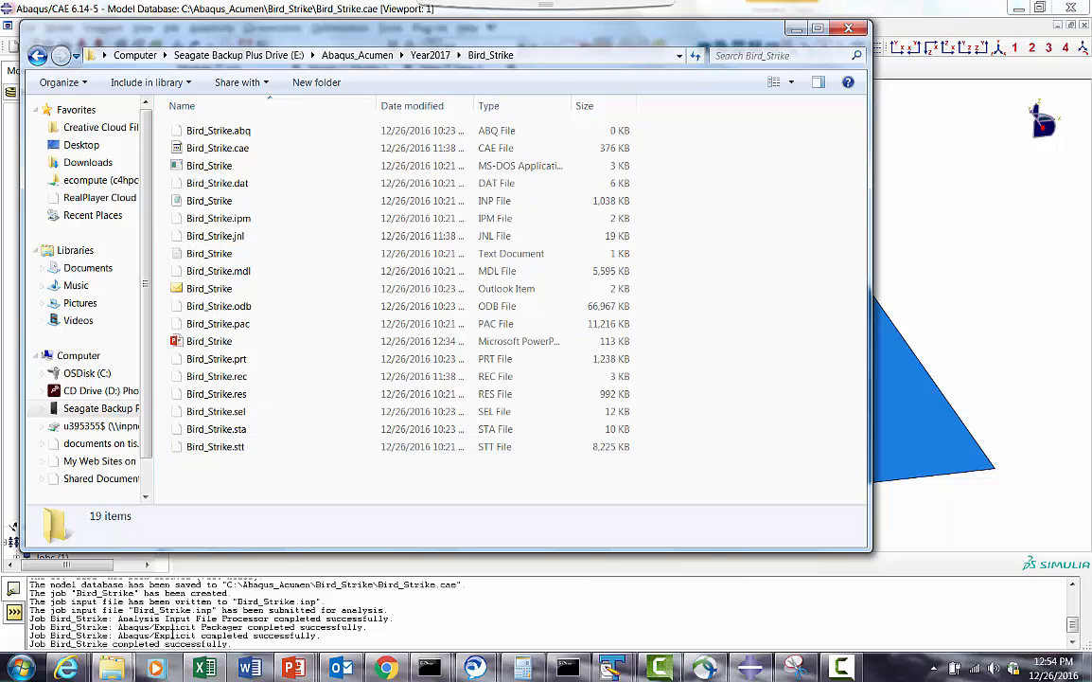
left_click(83, 602)
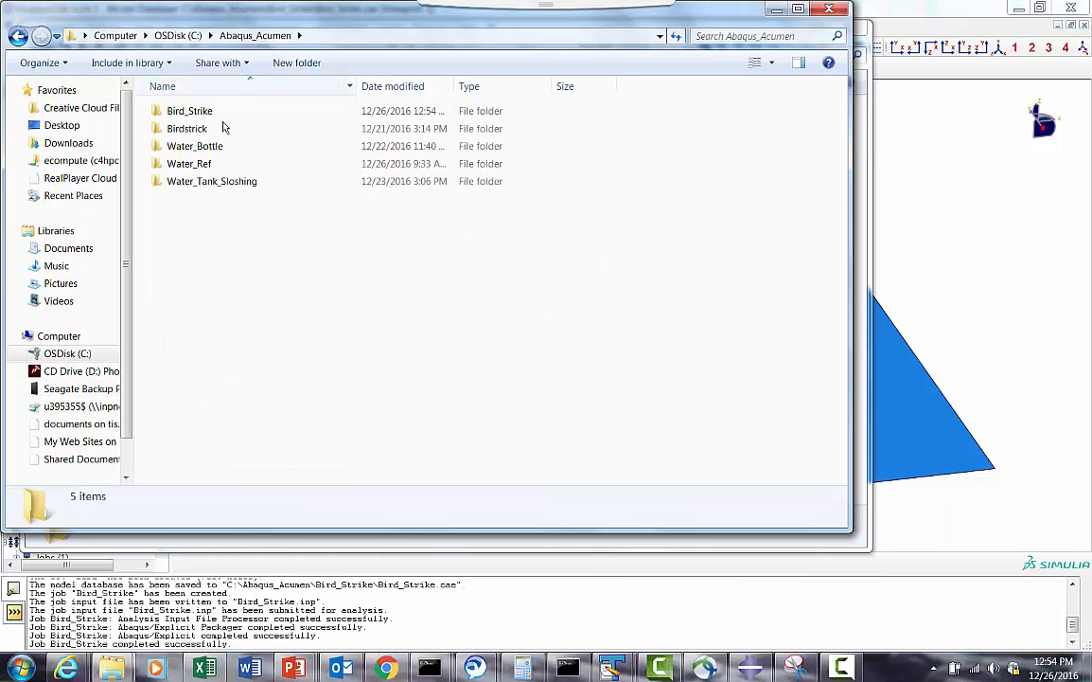
double_click(189, 111)
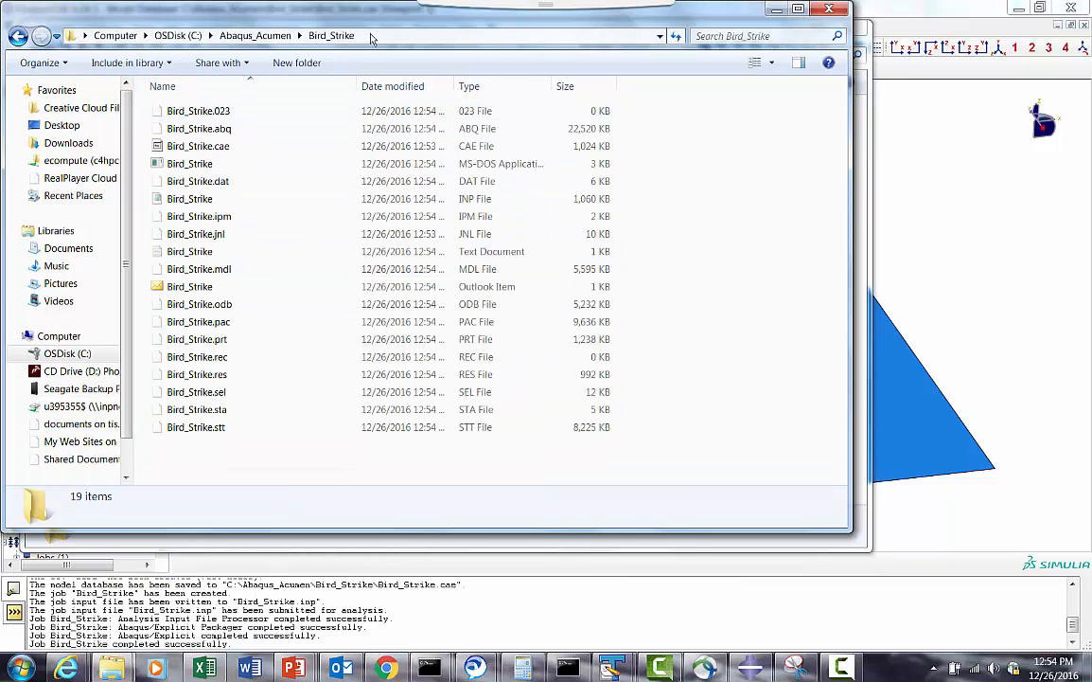
left_click(186, 36)
right_click(186, 36)
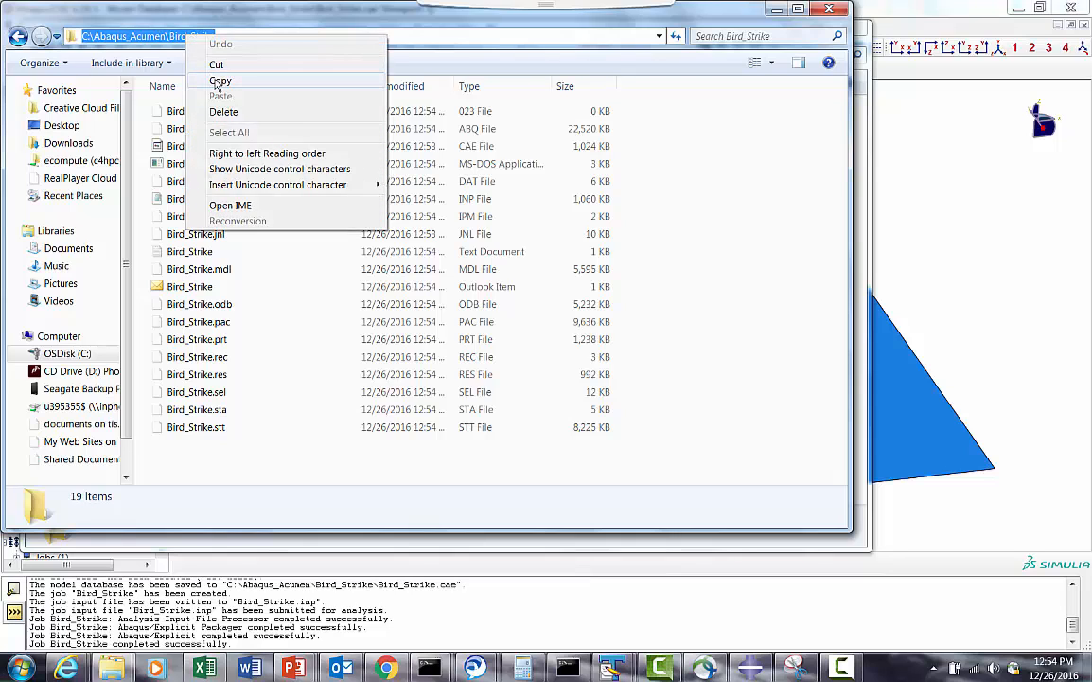
left_click(199, 77)
Step: Switch to the Abaqus Command window and change the working directory to the copied path C:\Abaqus_Acumen\Bird_Strike
left_click(561, 670)
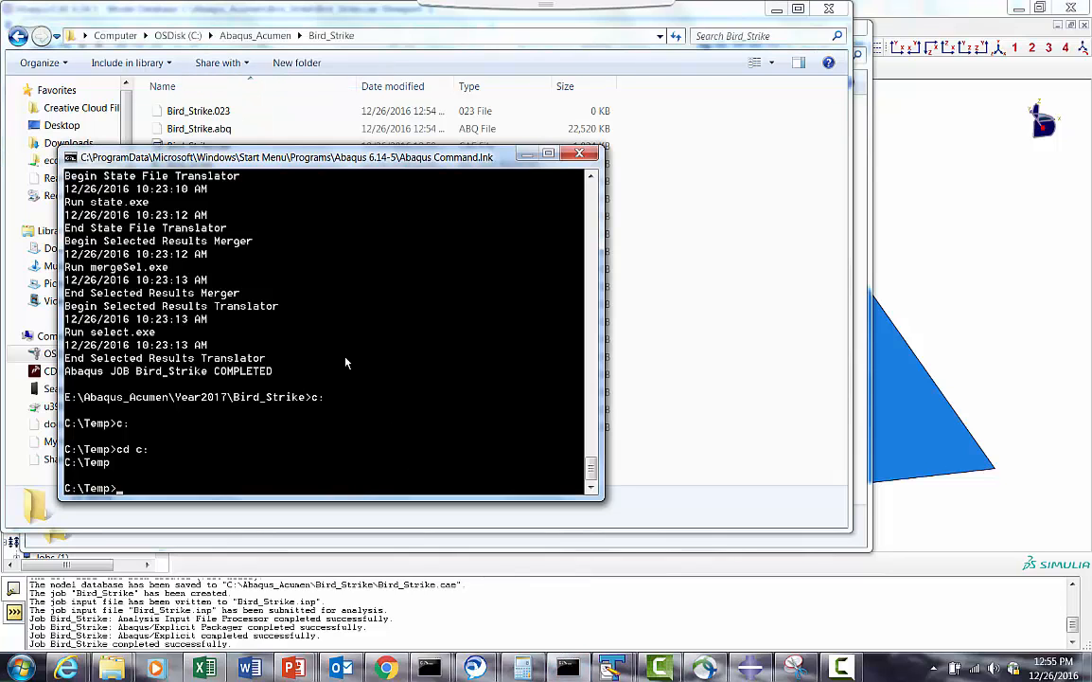
type("cd")
right_click(355, 161)
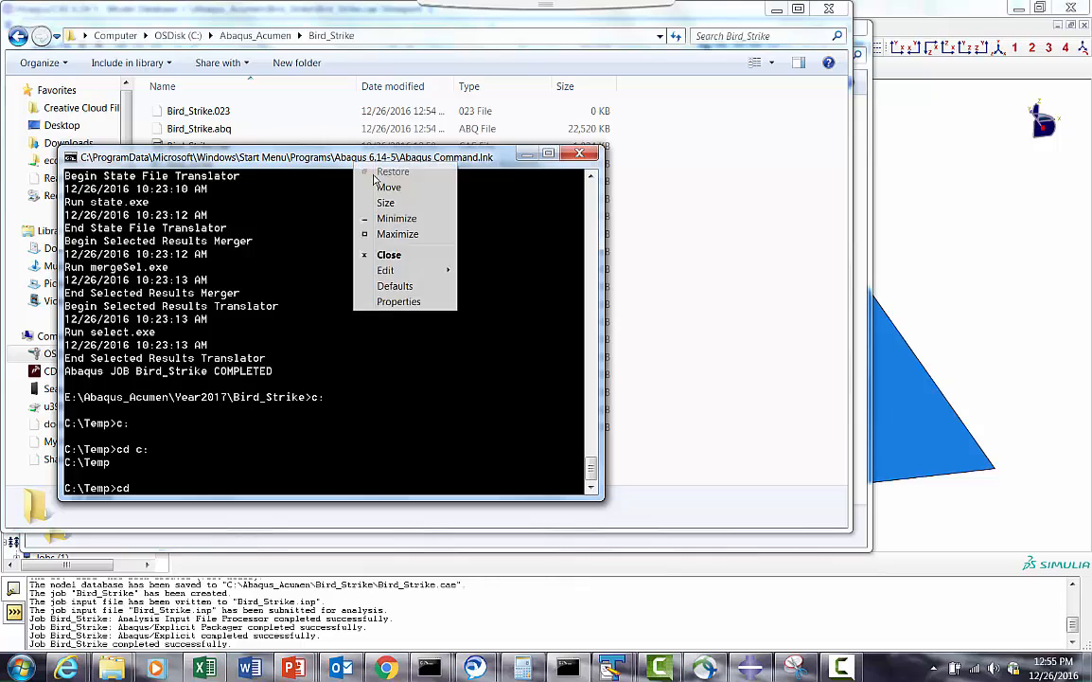
mouse_move(382, 270)
left_click(485, 301)
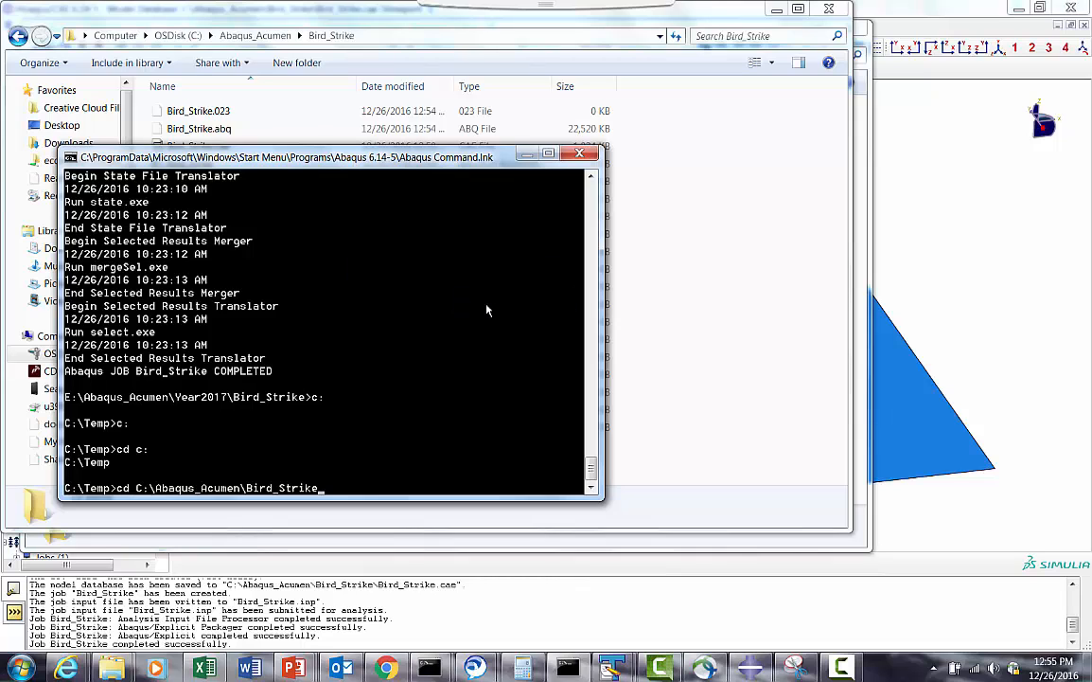
key("Return")
Step: Begin the run command with abq6145 j= and copy the base name of the Bird_Strike.dat file from Windows Explorer
type("a")
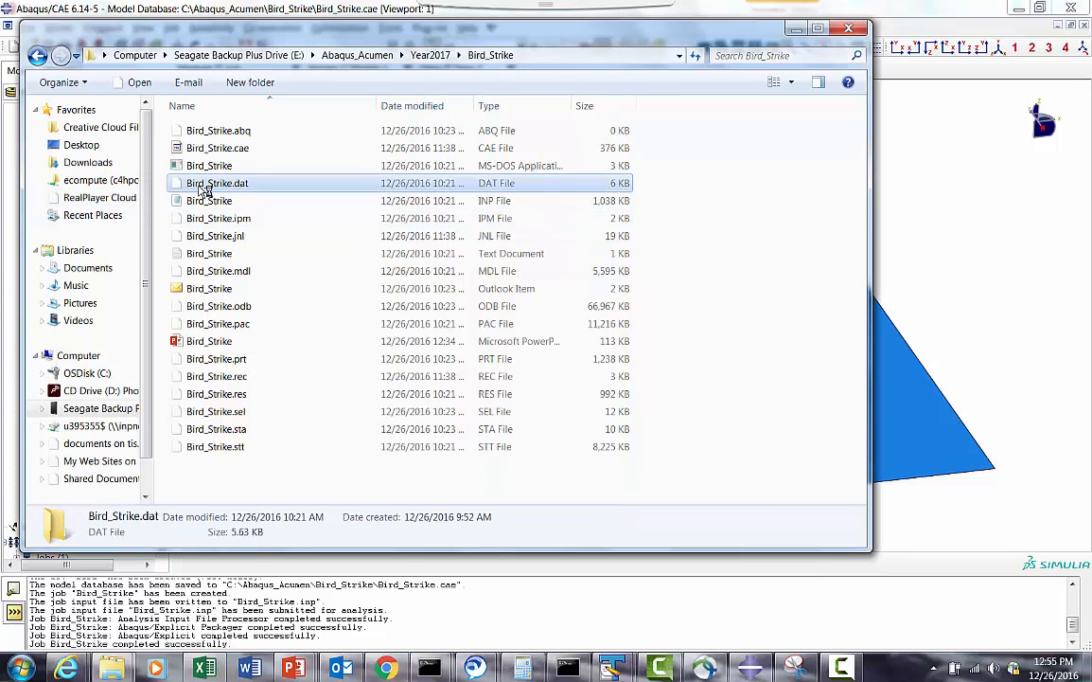
right_click(202, 185)
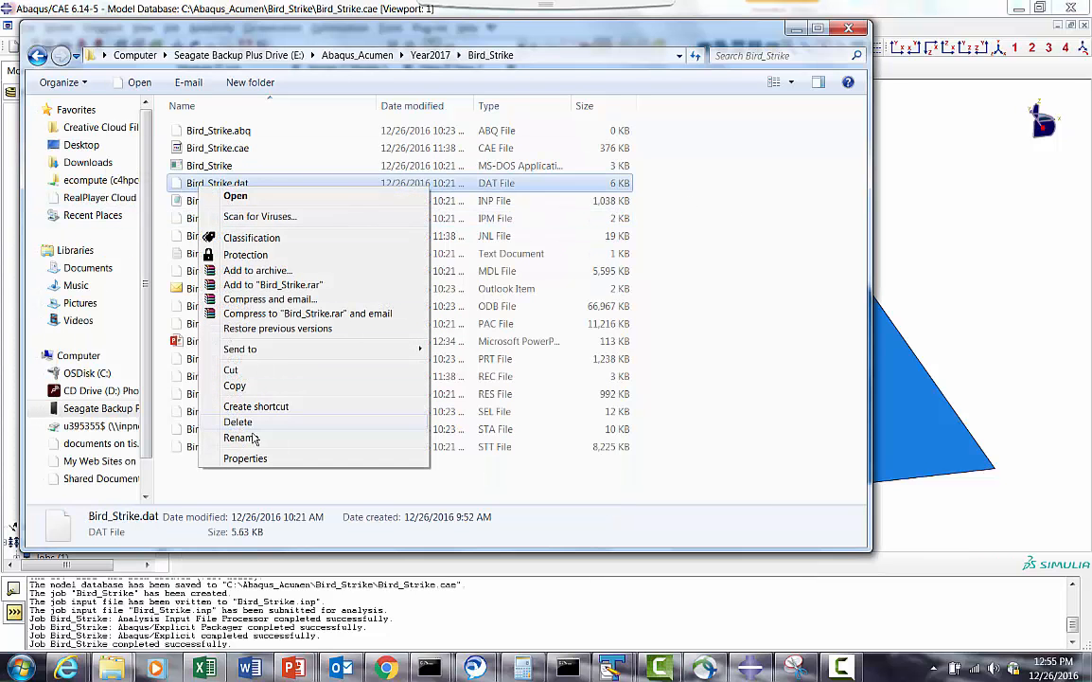
left_click(238, 438)
right_click(231, 186)
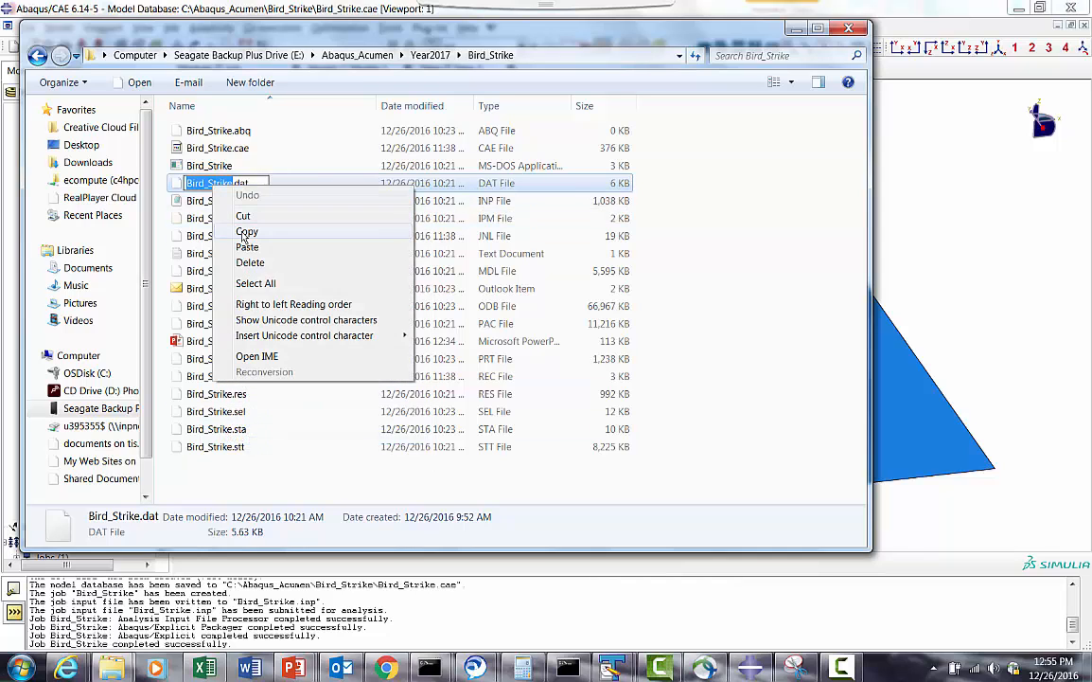
left_click(244, 233)
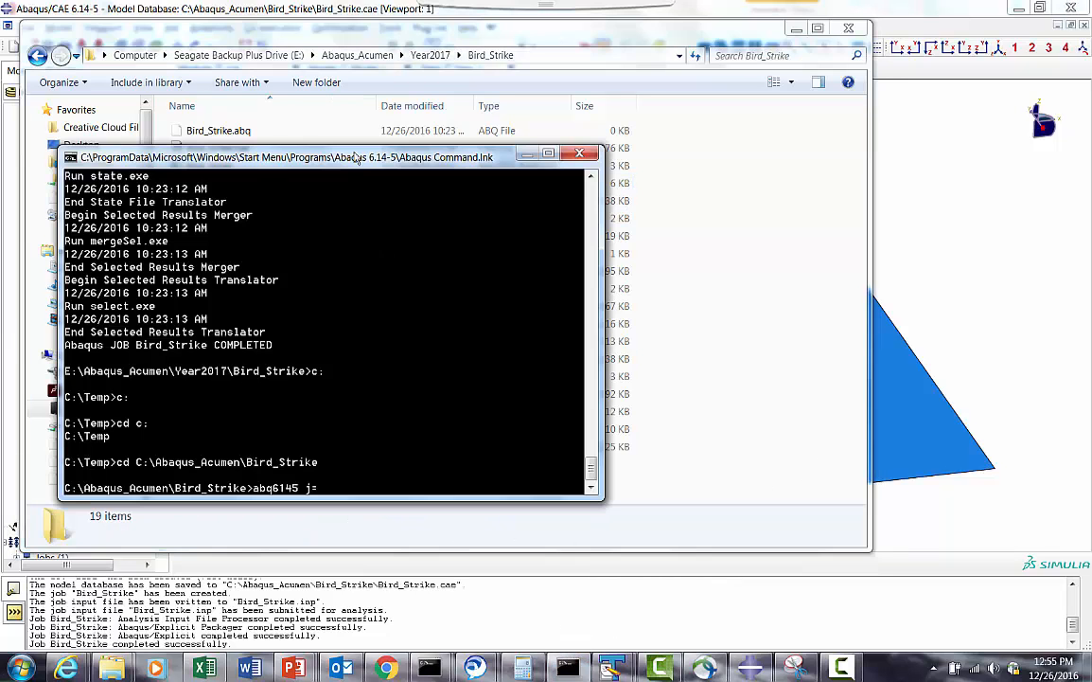
Step: Run abq6145 j=Bird_Strike cpus=4 int double in the command window, overwriting the old job files and allowing the flagged solver process
right_click(360, 159)
mouse_move(397, 271)
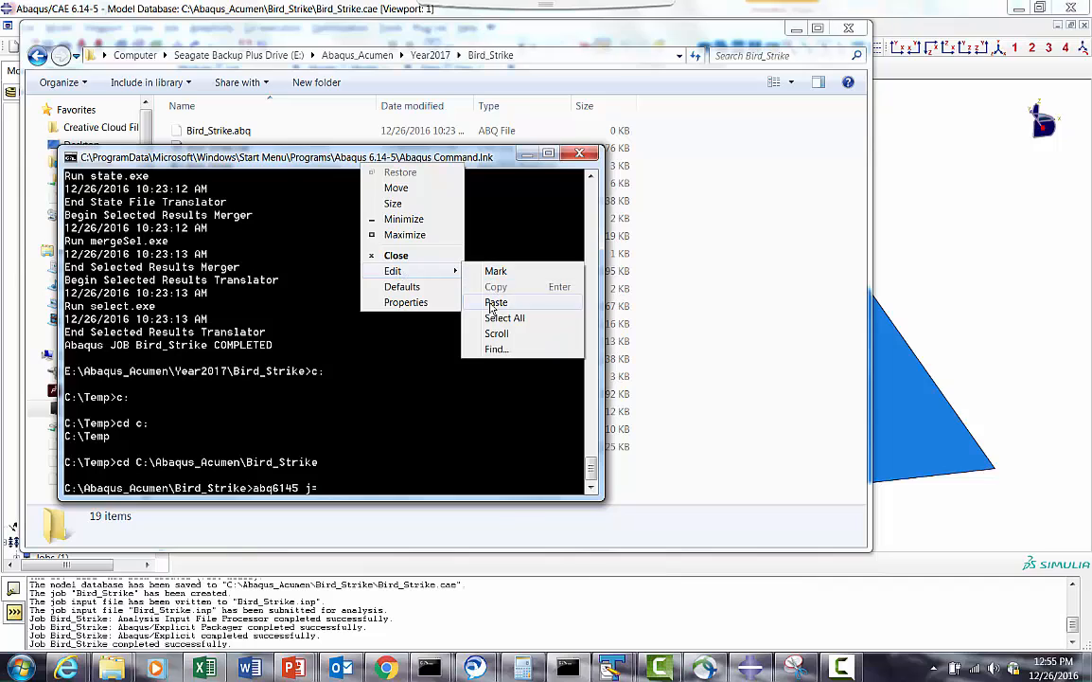
left_click(495, 302)
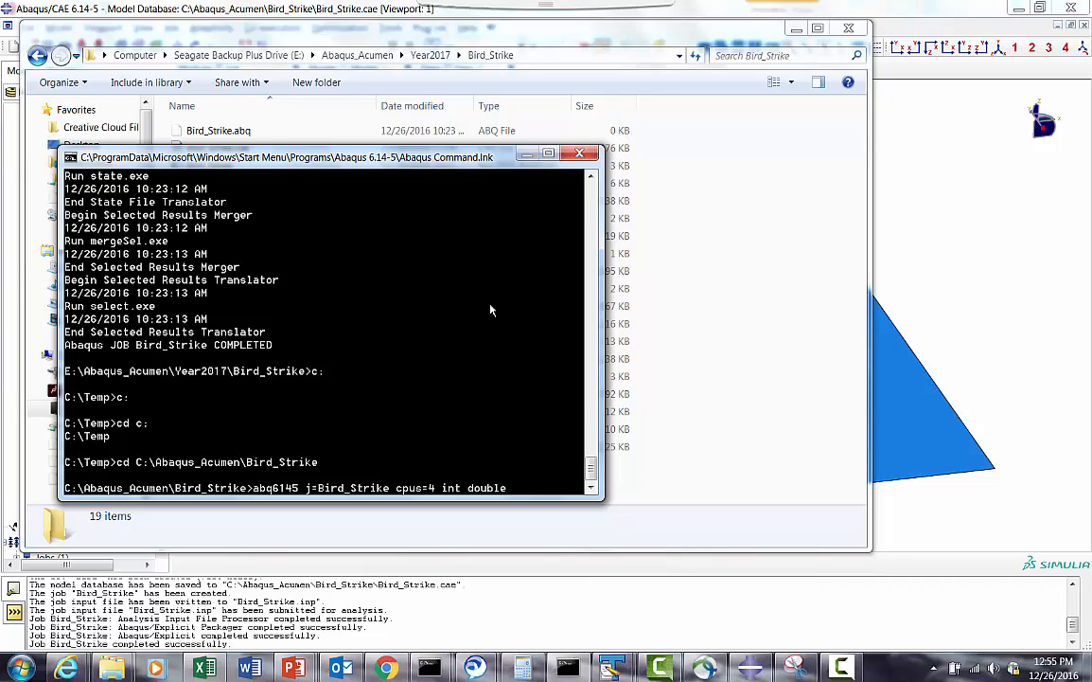
key("Return")
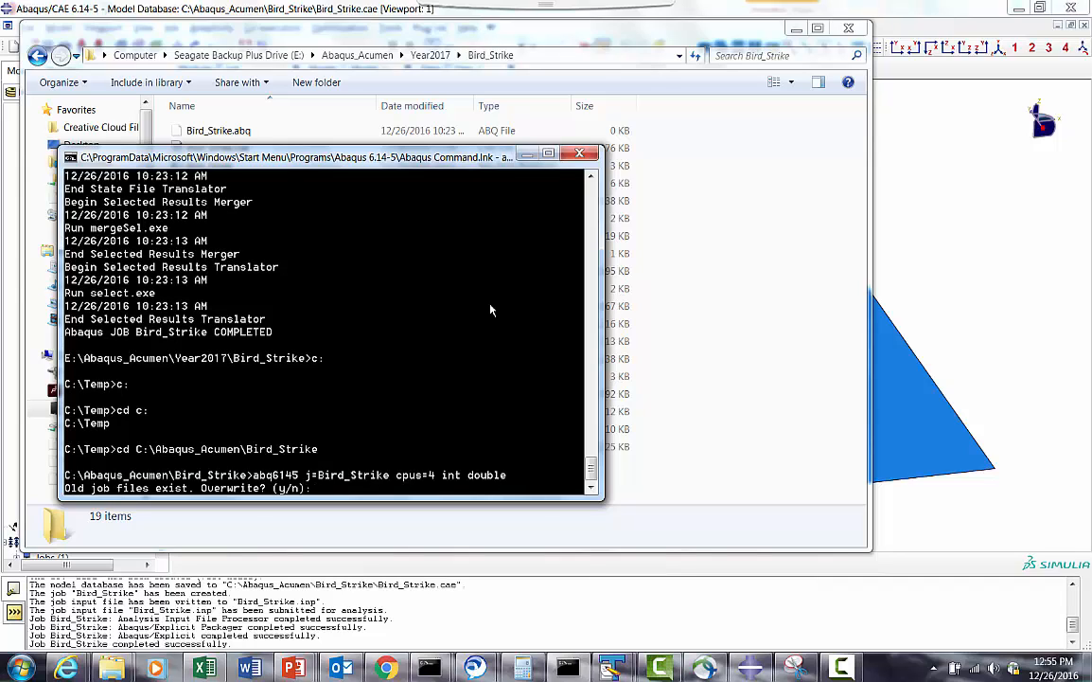
type("y")
key("Return")
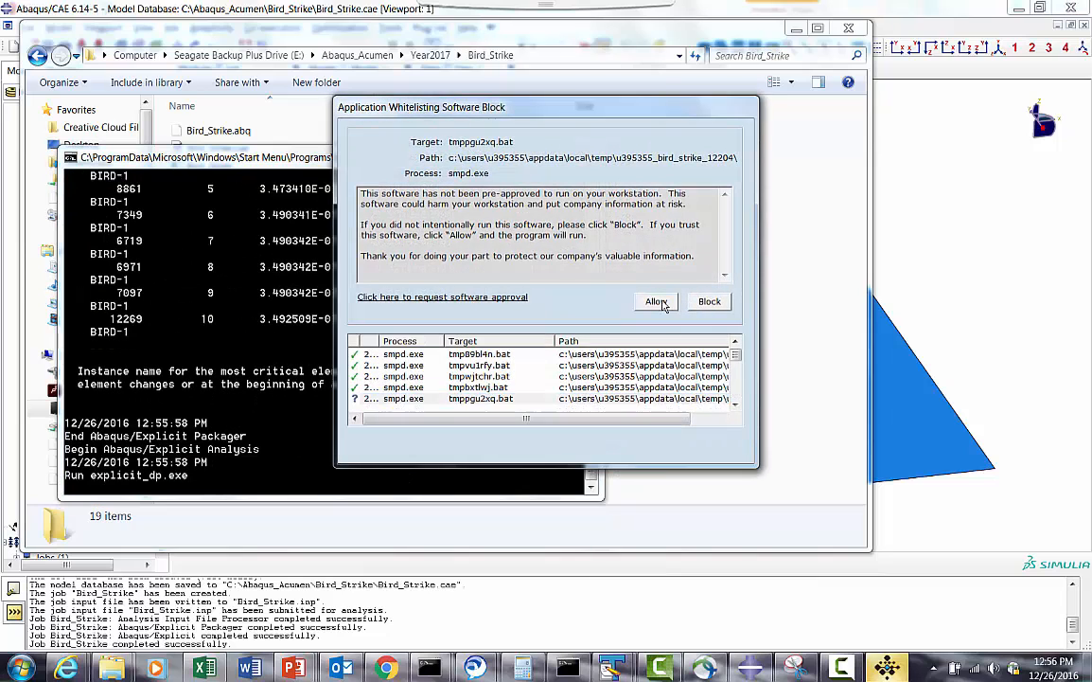
left_click(658, 301)
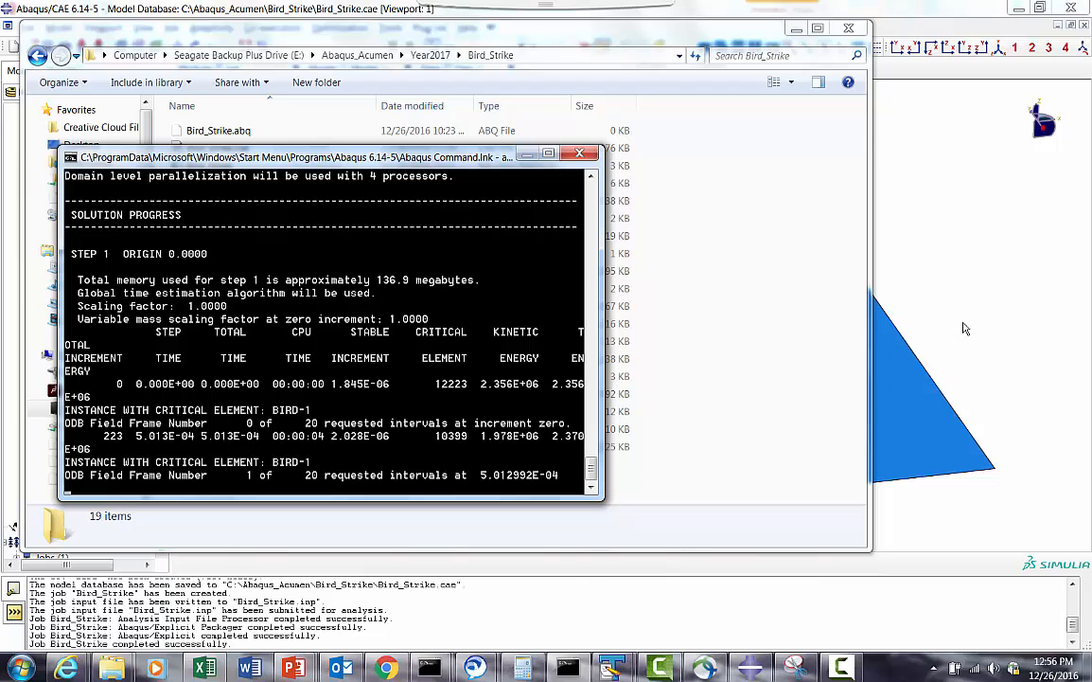
Step: Return to Abaqus/CAE, close the Job Manager and browse for a database in C:\Abaqus_Acumen\Bird_Strike
left_click(961, 330)
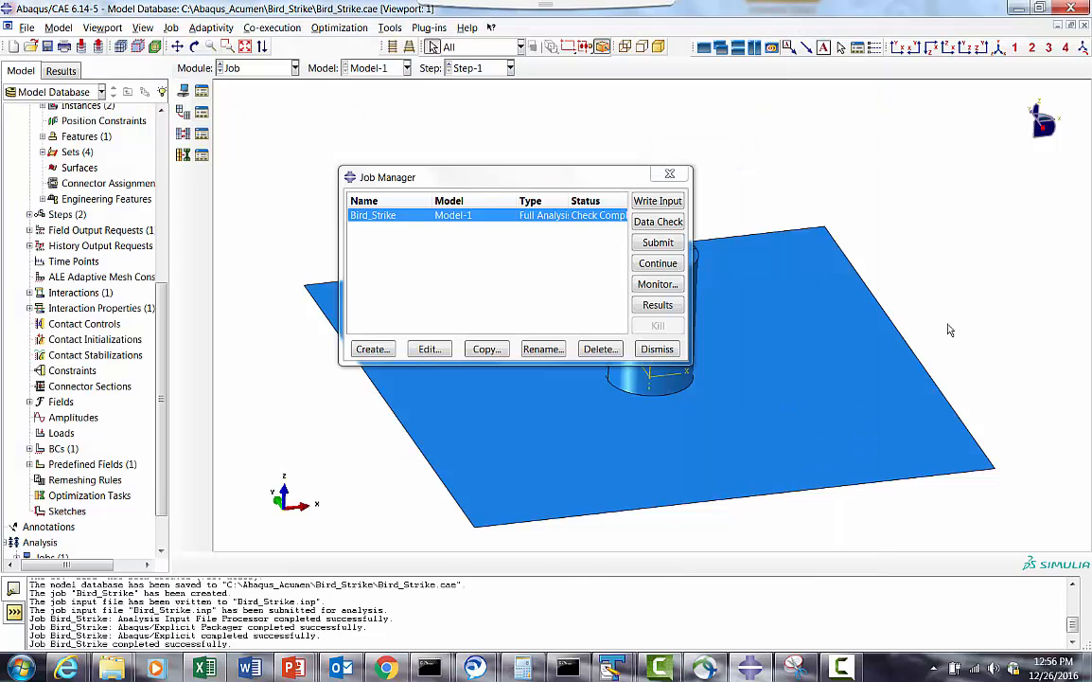
left_click(652, 347)
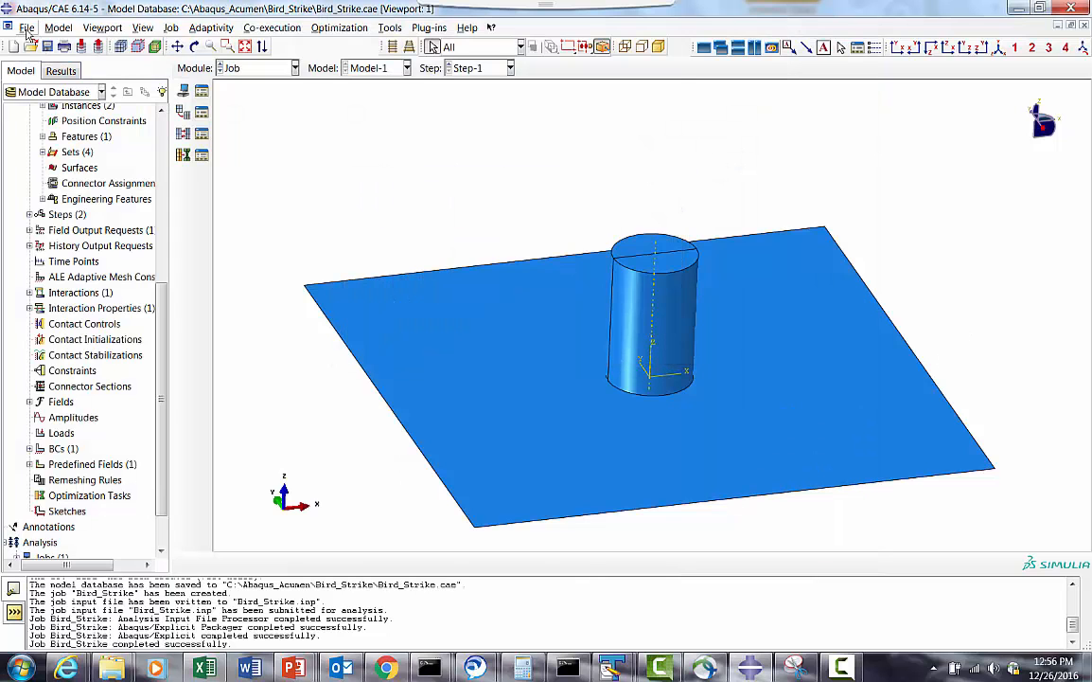
left_click(26, 28)
left_click(56, 73)
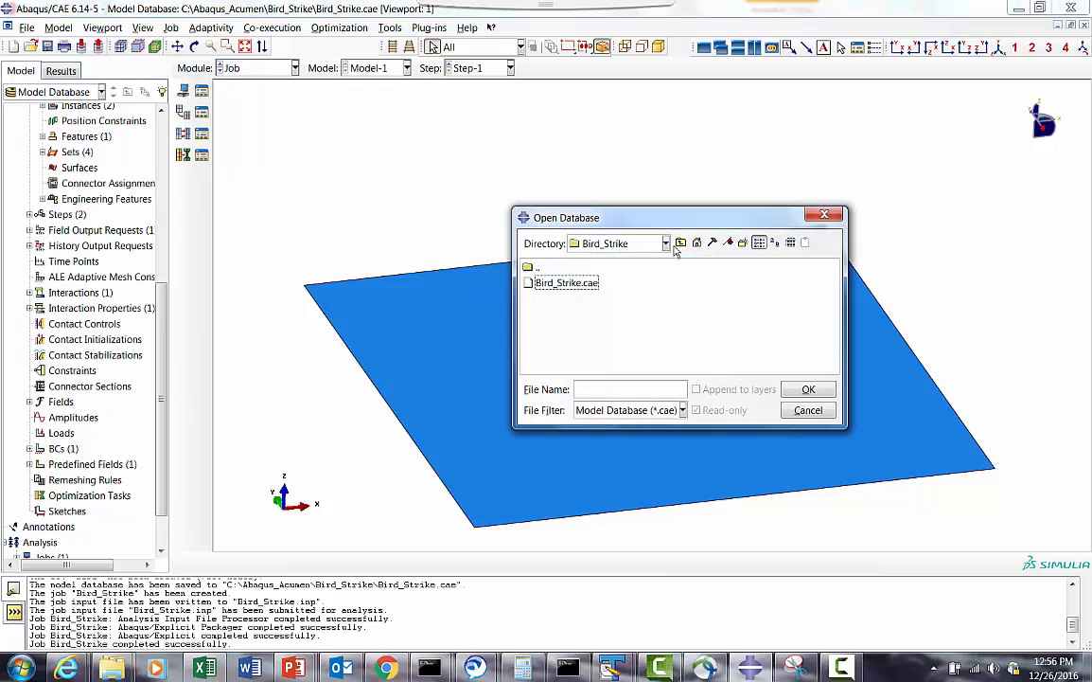
left_click(681, 245)
left_click(640, 246)
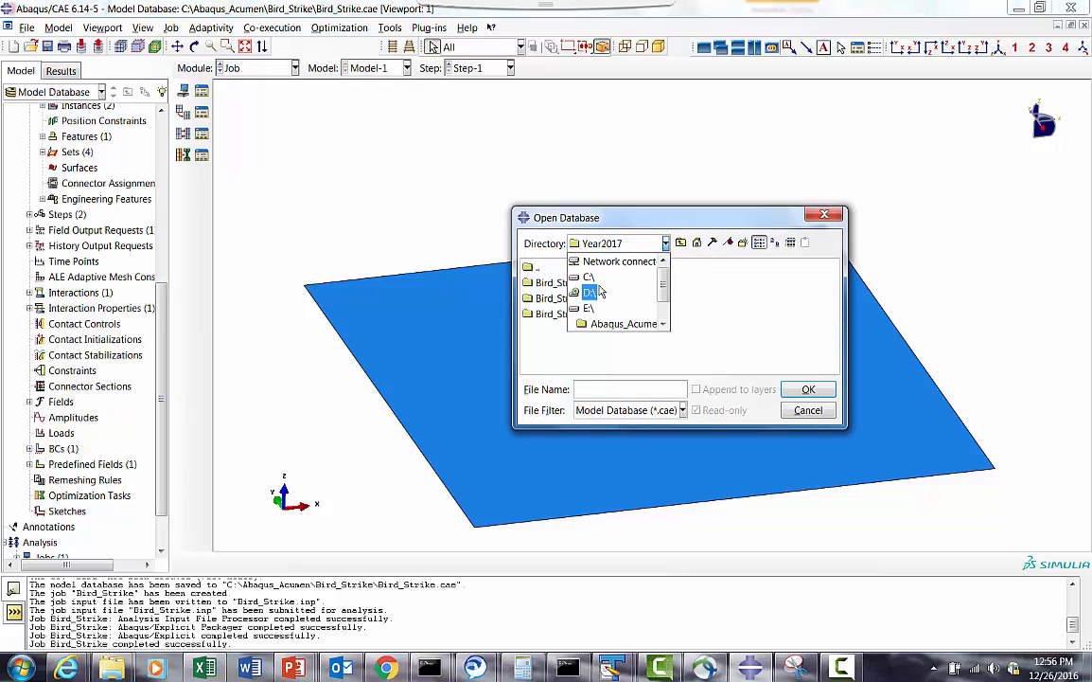
left_click(587, 276)
double_click(559, 284)
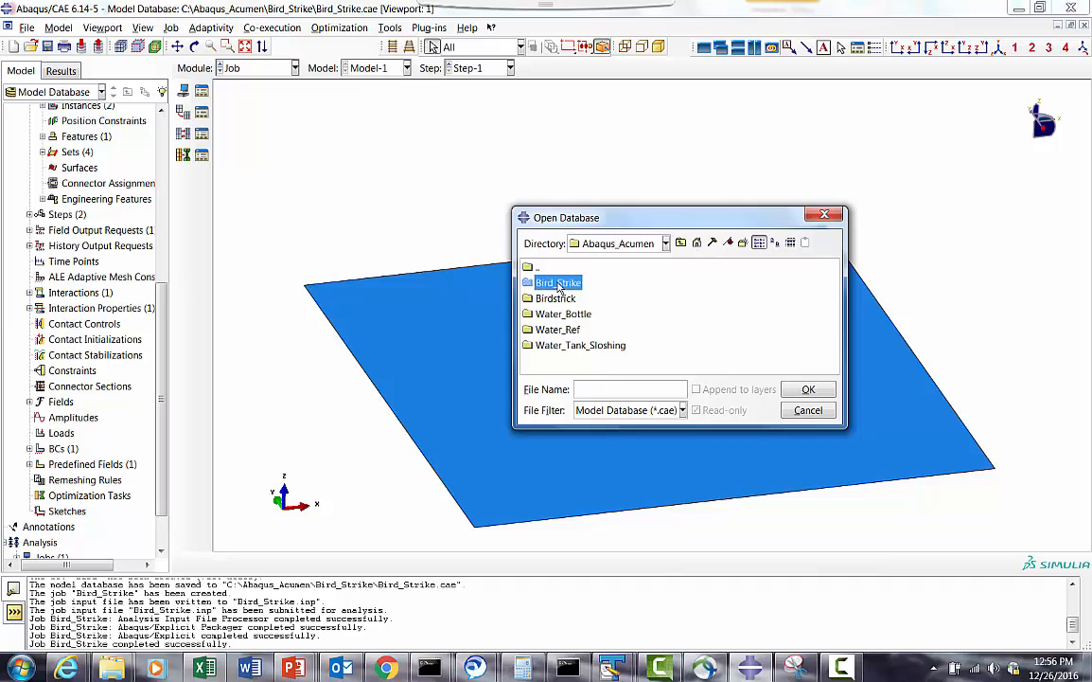
double_click(559, 282)
Step: Filter the folder for output databases and open Bird_Strike.odb as read-only
left_click(566, 282)
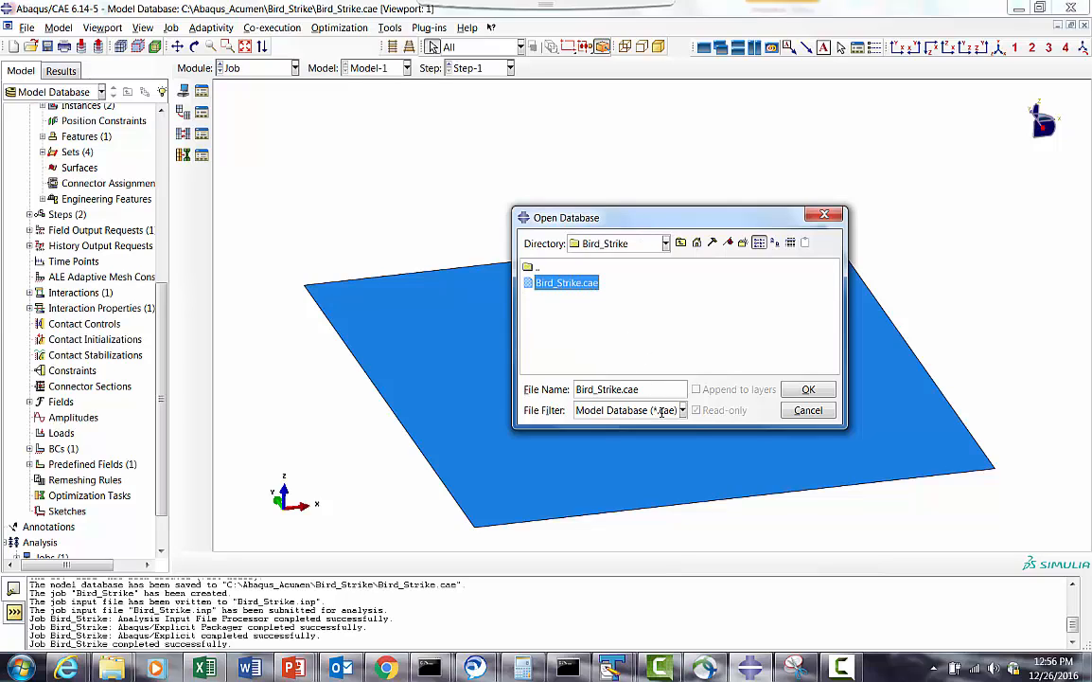
left_click(682, 411)
left_click(615, 441)
left_click(568, 282)
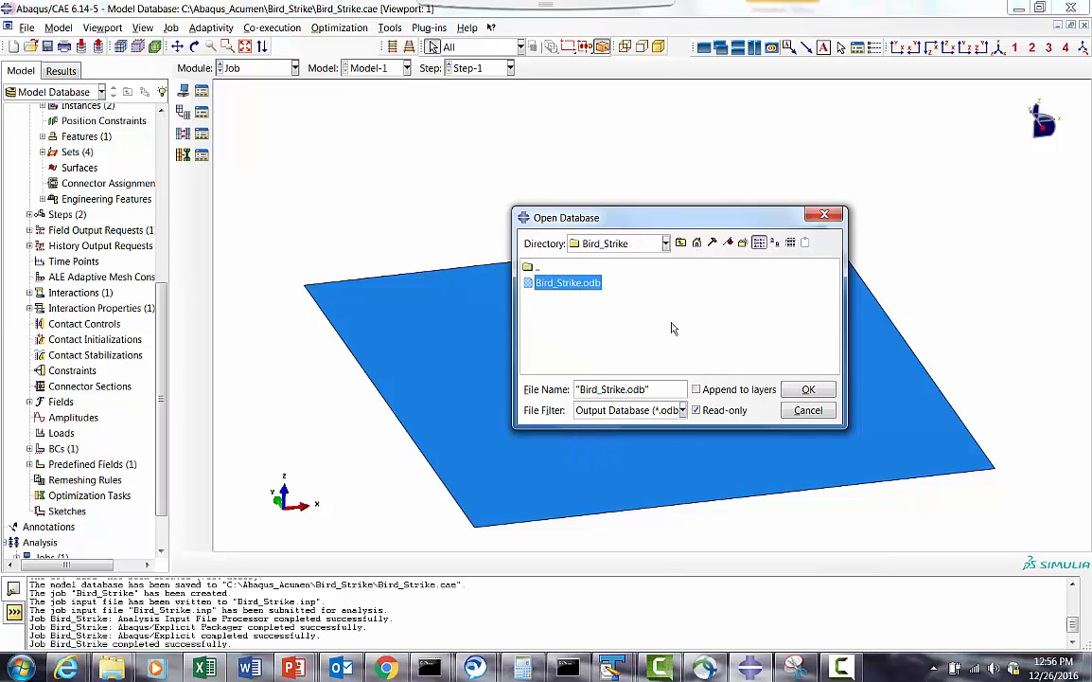
left_click(809, 390)
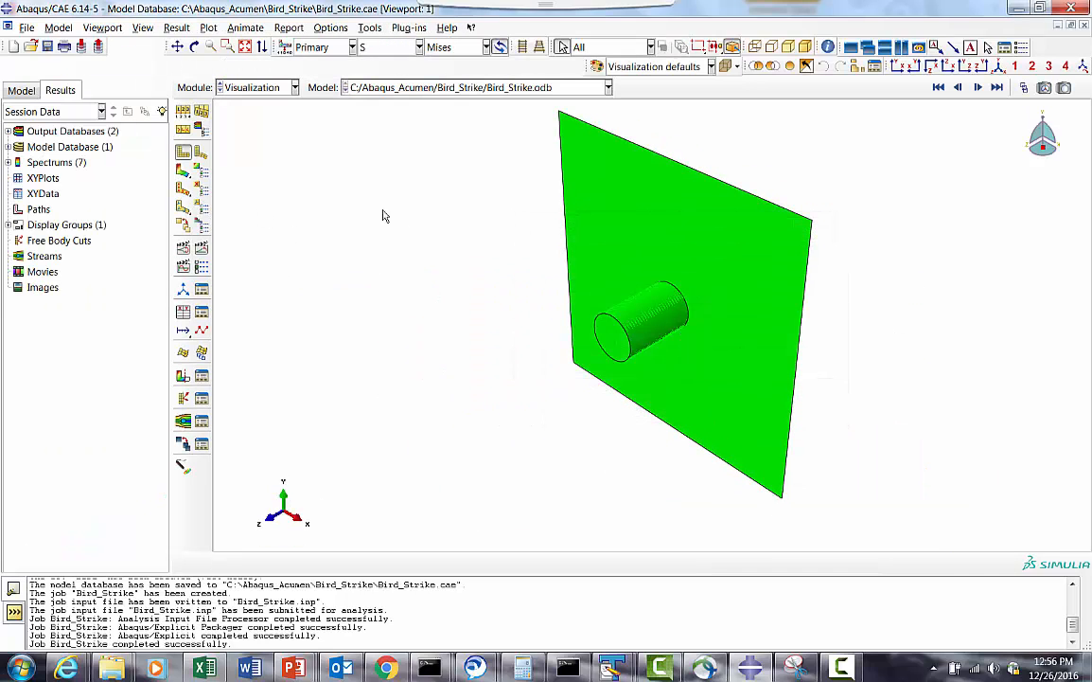
Step: Turn off perspective and play the time-history animation of the deformed bird and plate from the X-Z view and an oblique view
left_click(950, 67)
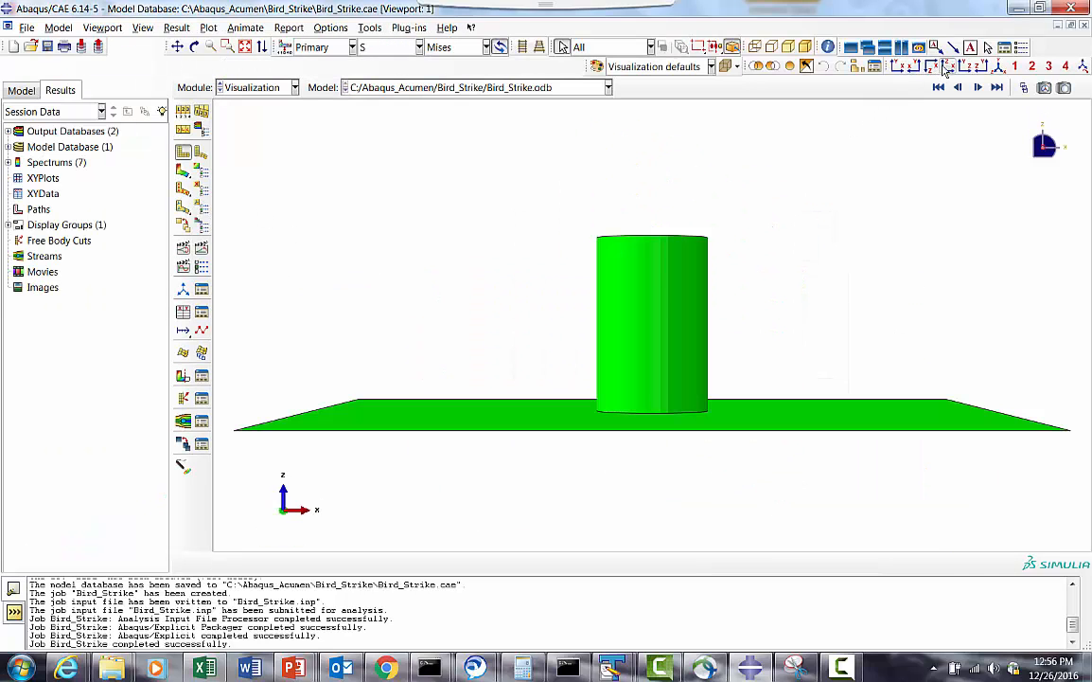
left_click(523, 49)
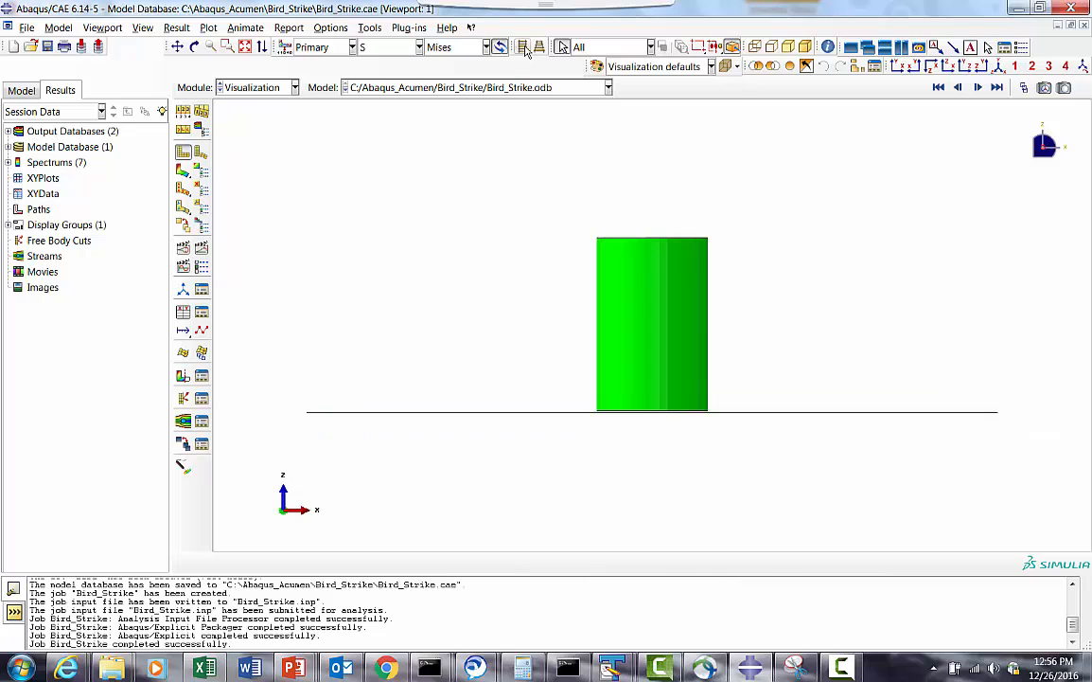
left_click(202, 248)
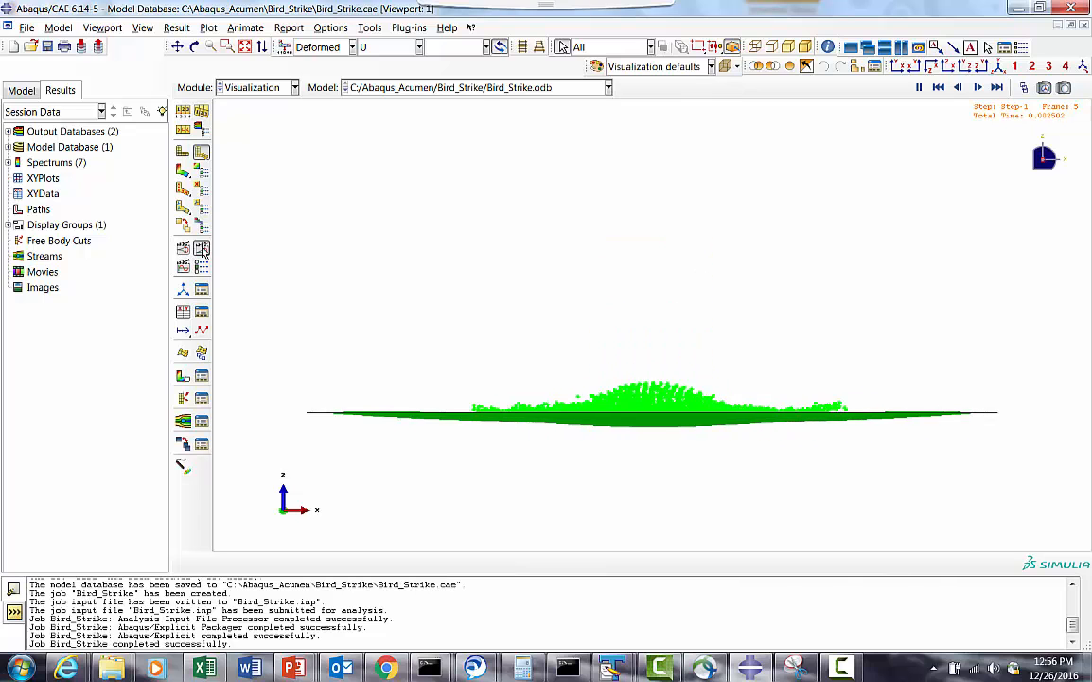
left_click(194, 46)
left_click_drag(535, 314, 218, 156)
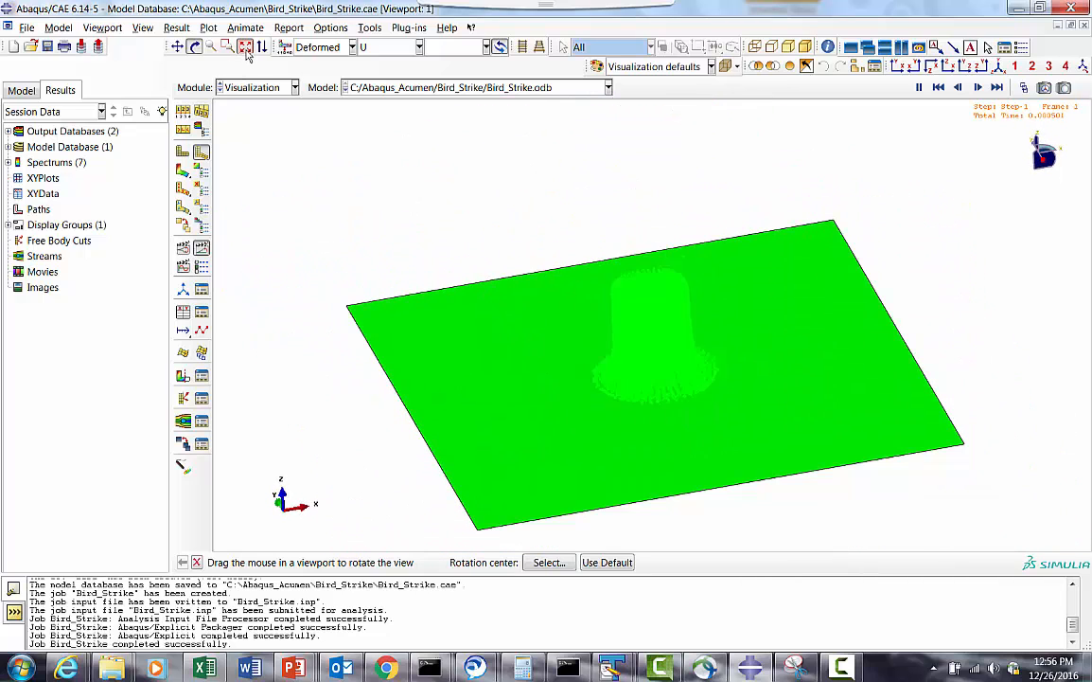
Step: Plot Mises stress contours on the deformed shape, then start and stop their time-history animation
left_click(183, 171)
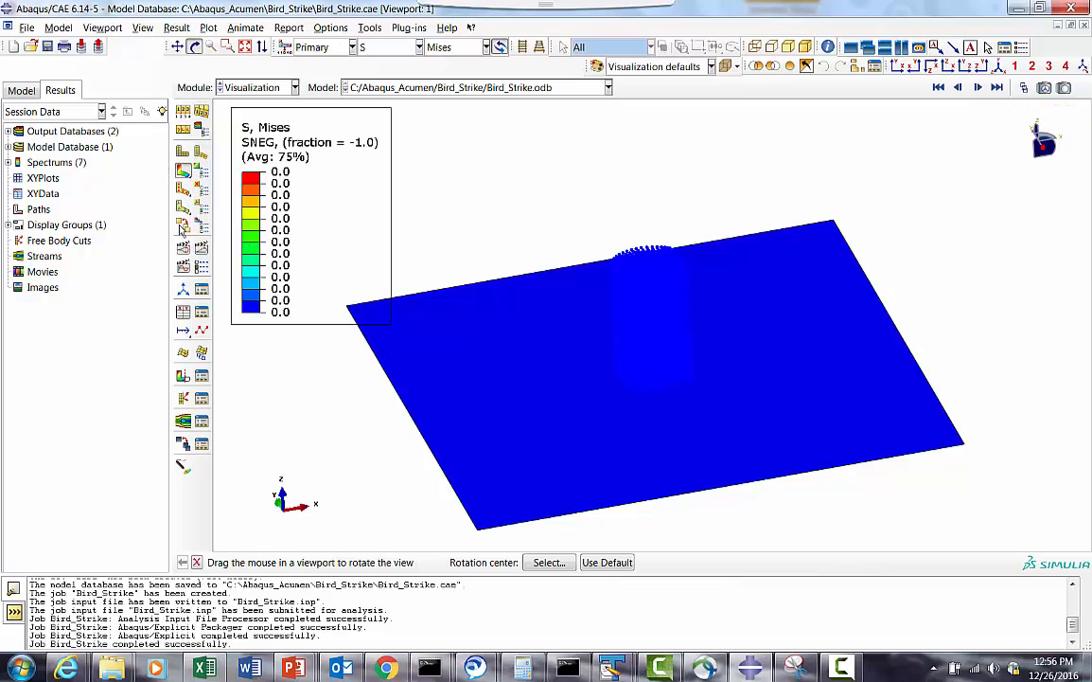
left_click(201, 249)
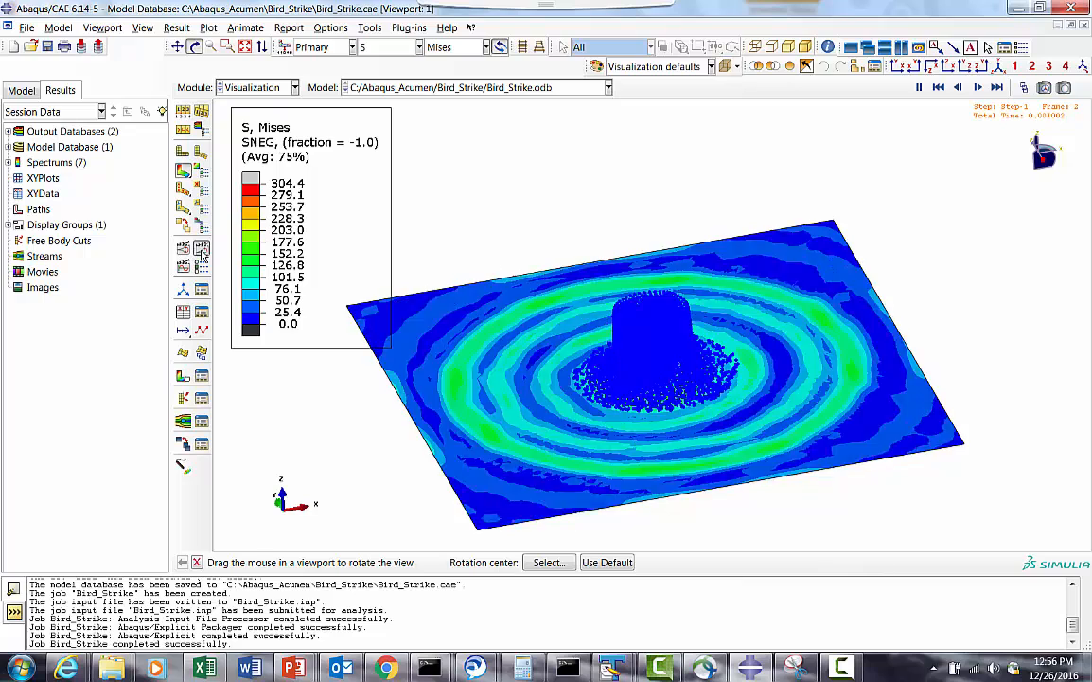
left_click(201, 249)
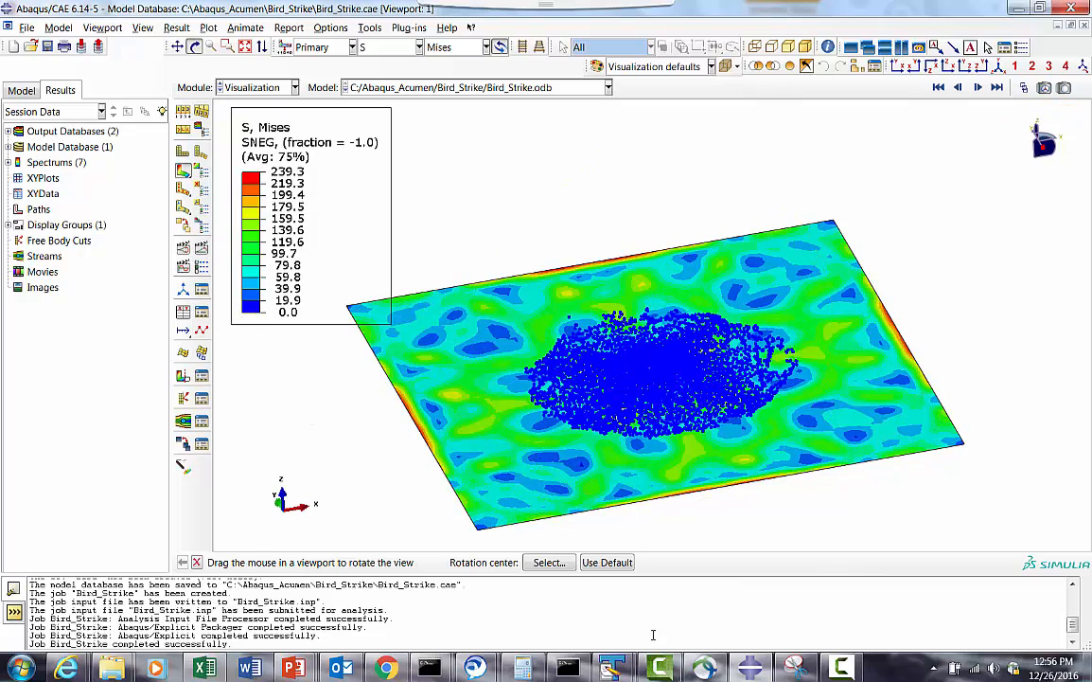
Step: Check the solver's progress in the Abaqus Command window, then reopen Bird_Strike.odb in Abaqus/CAE to load the latest frames
left_click(573, 668)
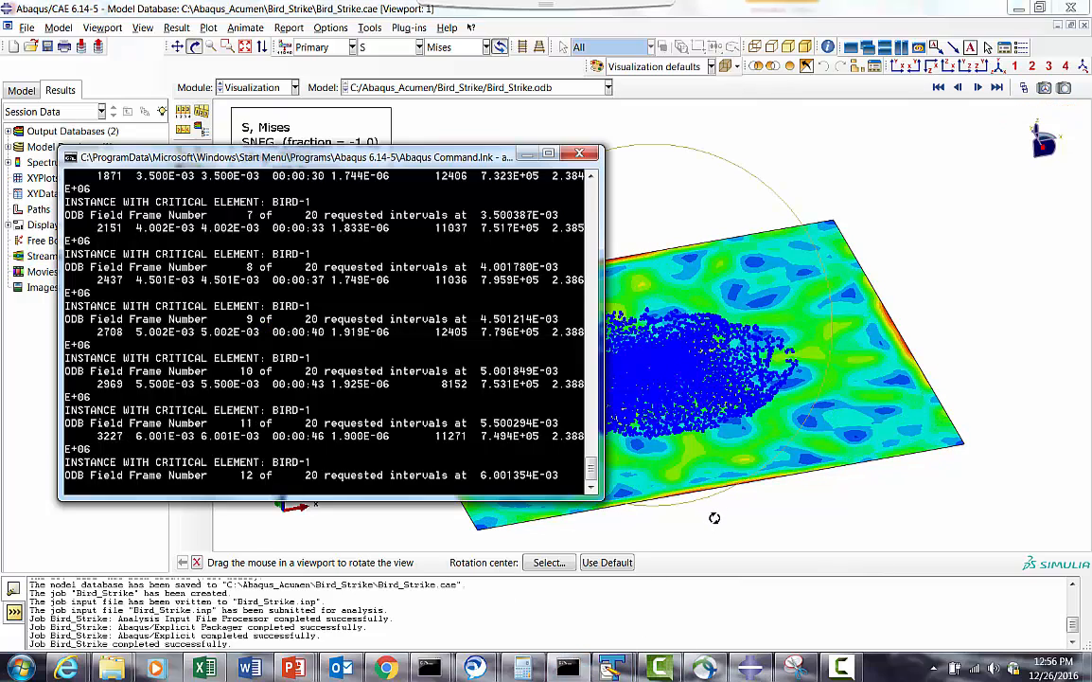
left_click(572, 668)
left_click(26, 27)
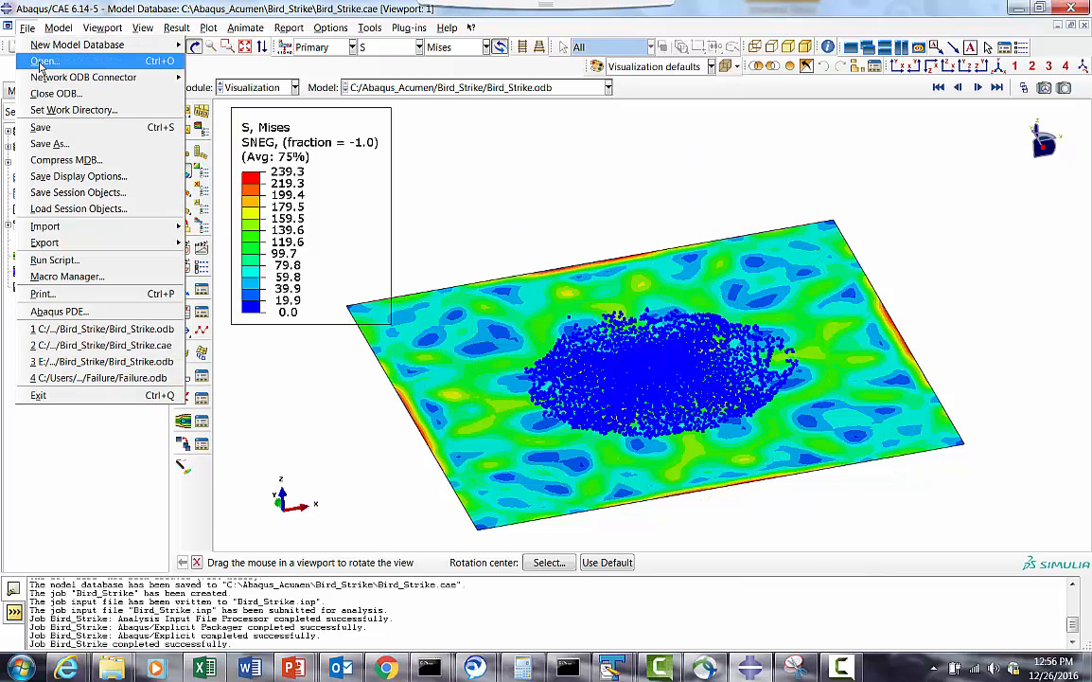
left_click(47, 63)
left_click(566, 282)
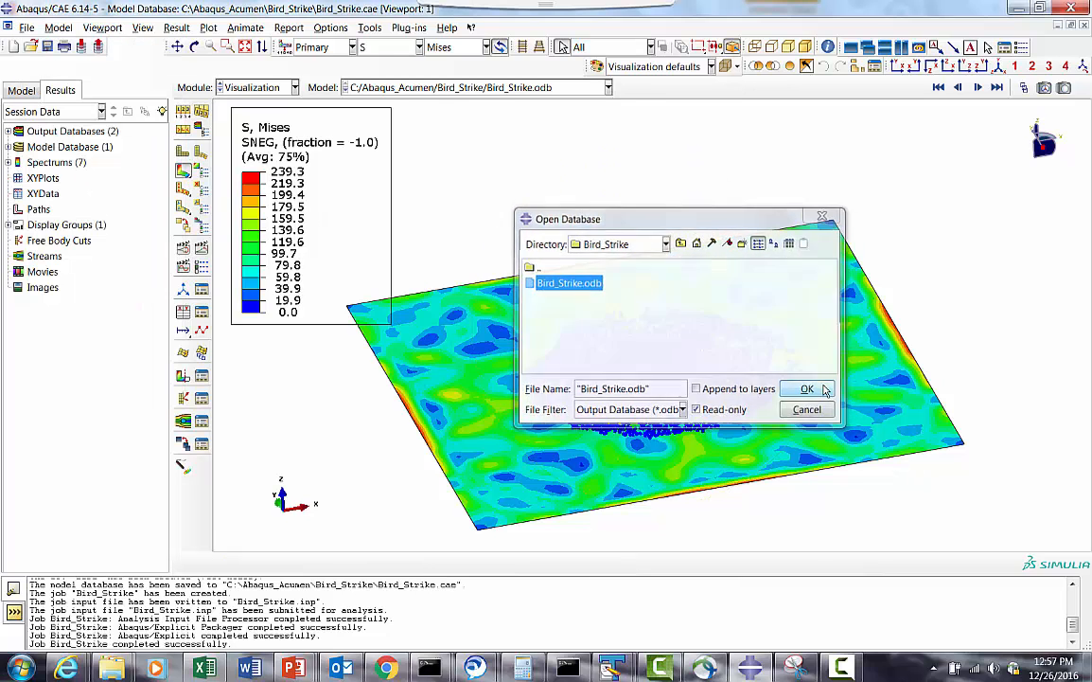
left_click(809, 389)
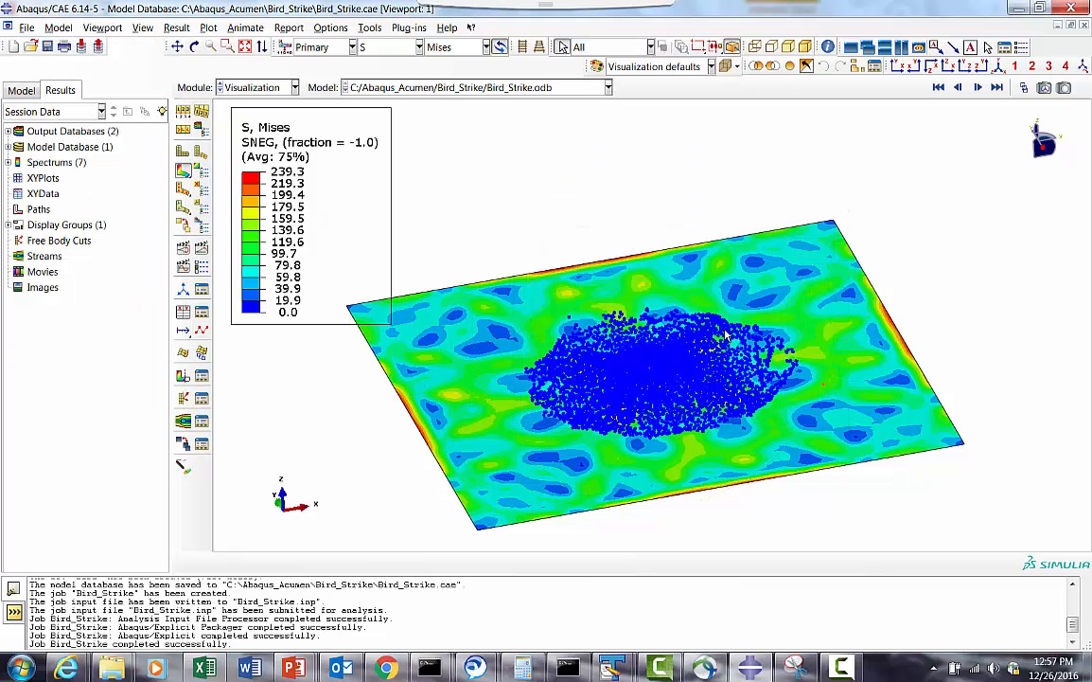
Step: Play the time-history animation of the Mises stress contours and examine the impact from the X-Z side and oblique views
left_click(201, 248)
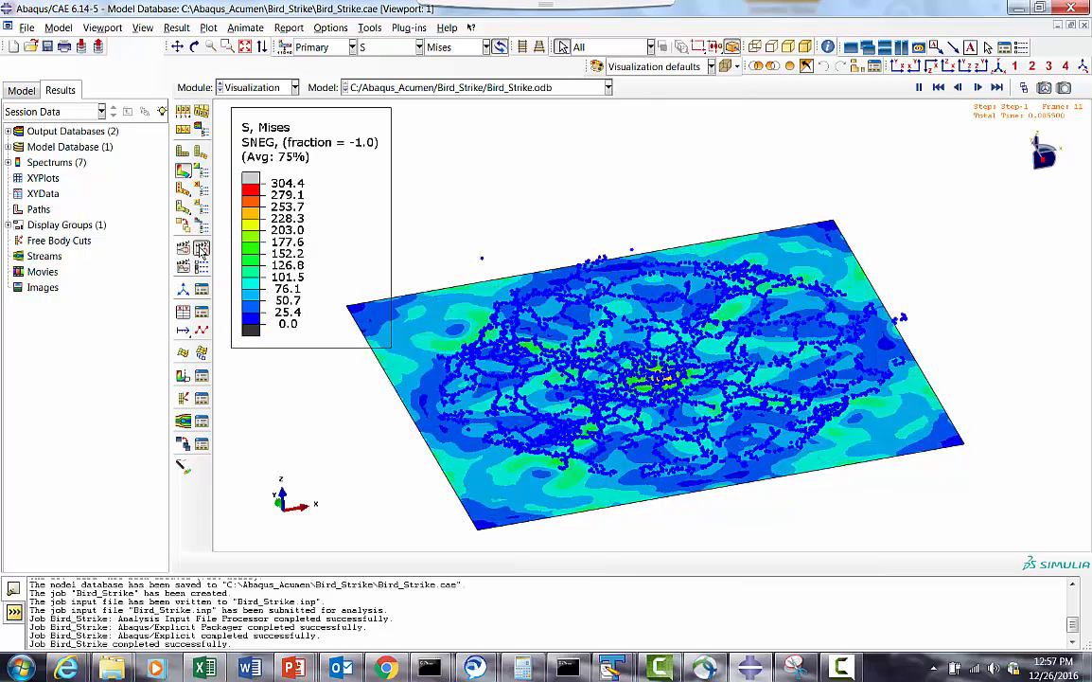
left_click(950, 66)
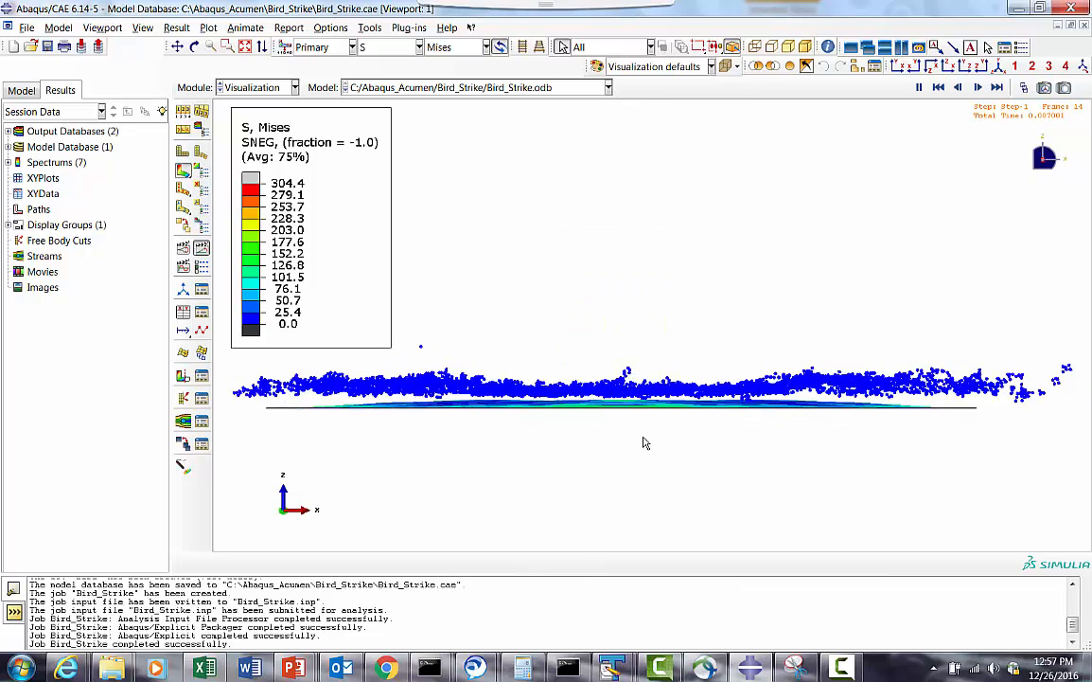
left_click(194, 47)
left_click_drag(663, 407, 672, 322)
left_click_drag(893, 293, 449, 164)
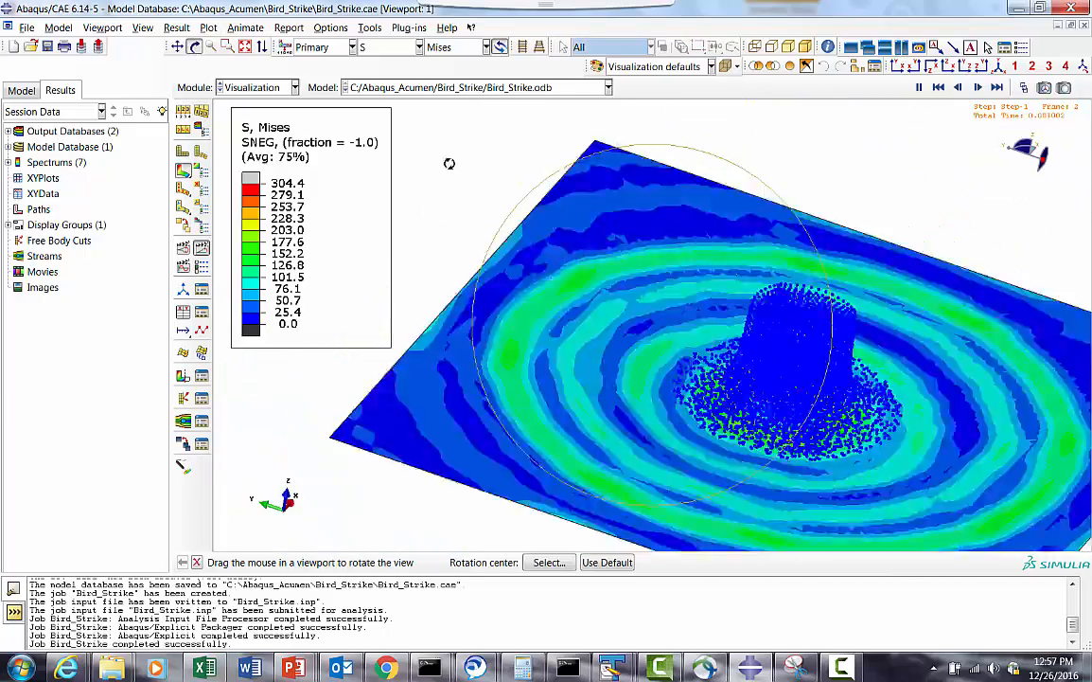
left_click(244, 47)
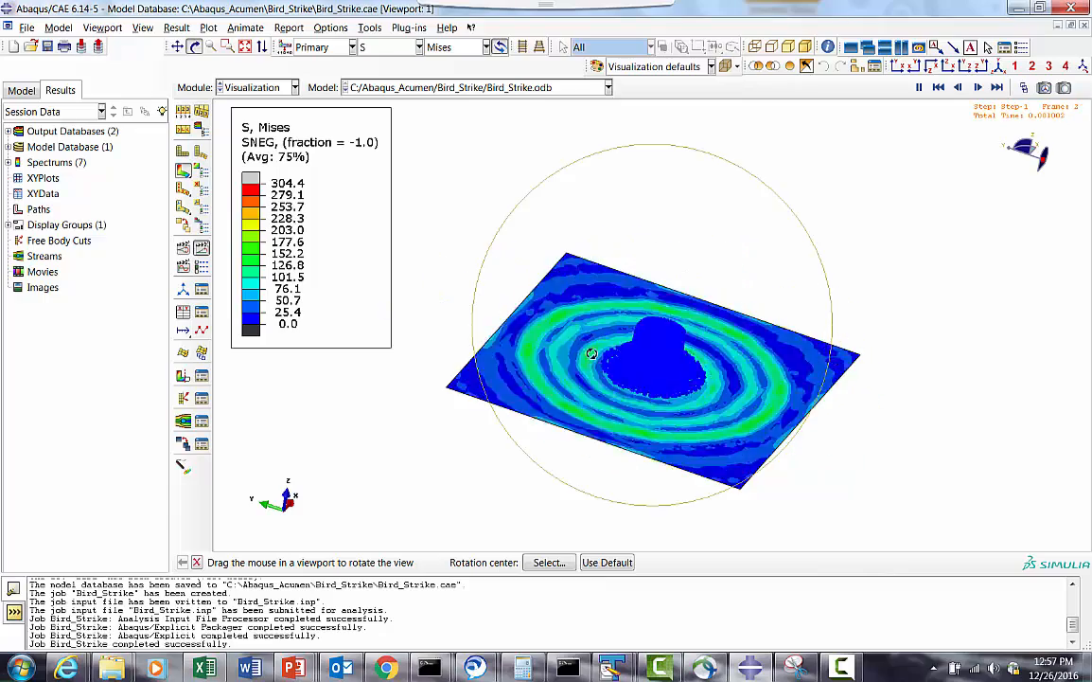
Step: Examine the animated Mises contours from an oblique view above the plate, then check the solver's progress in the Abaqus Command window
left_click_drag(540, 356, 522, 347)
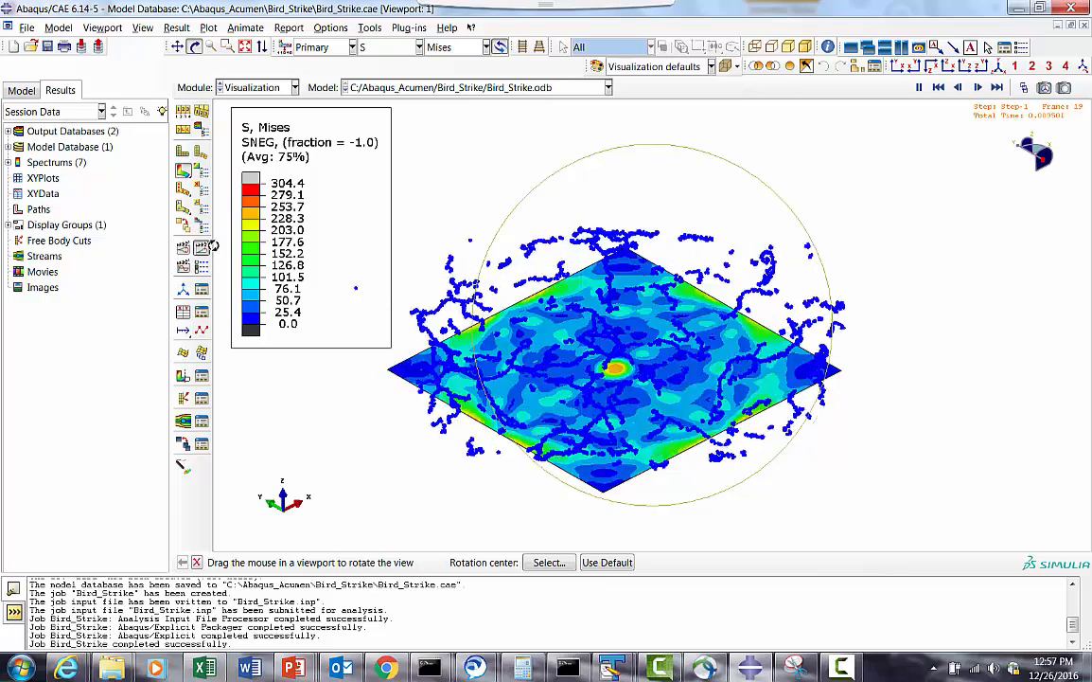
left_click(566, 667)
left_click(566, 668)
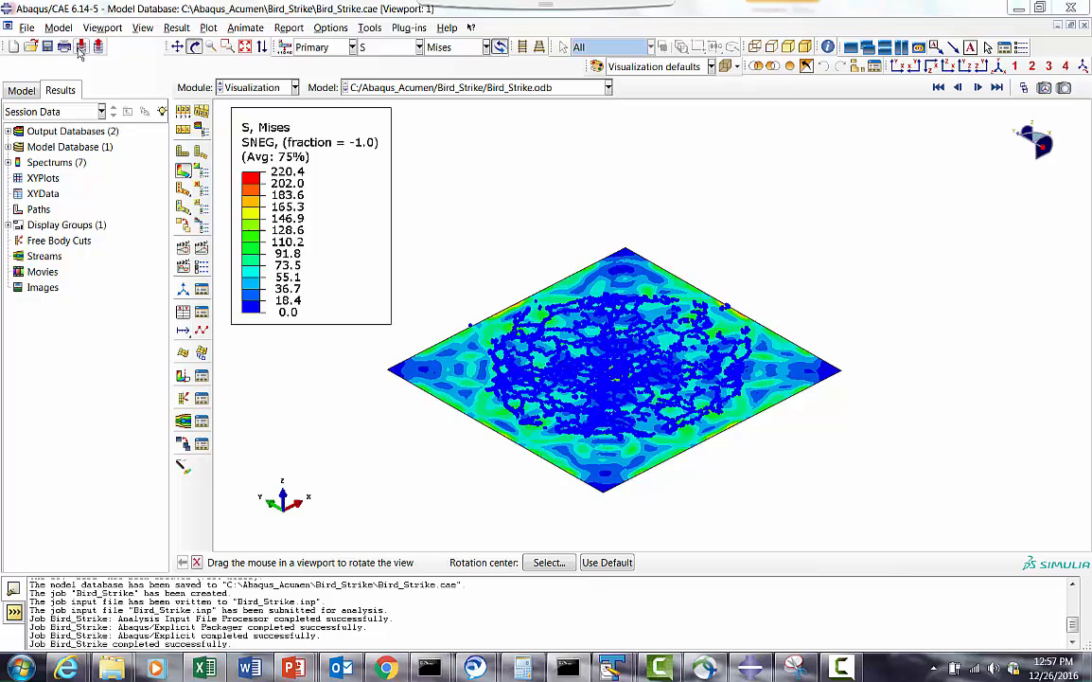
Step: Reopen Bird_Strike.odb to load the latest frames, then play and stop the time-history animation of the Mises stress contours
left_click(27, 28)
left_click(38, 67)
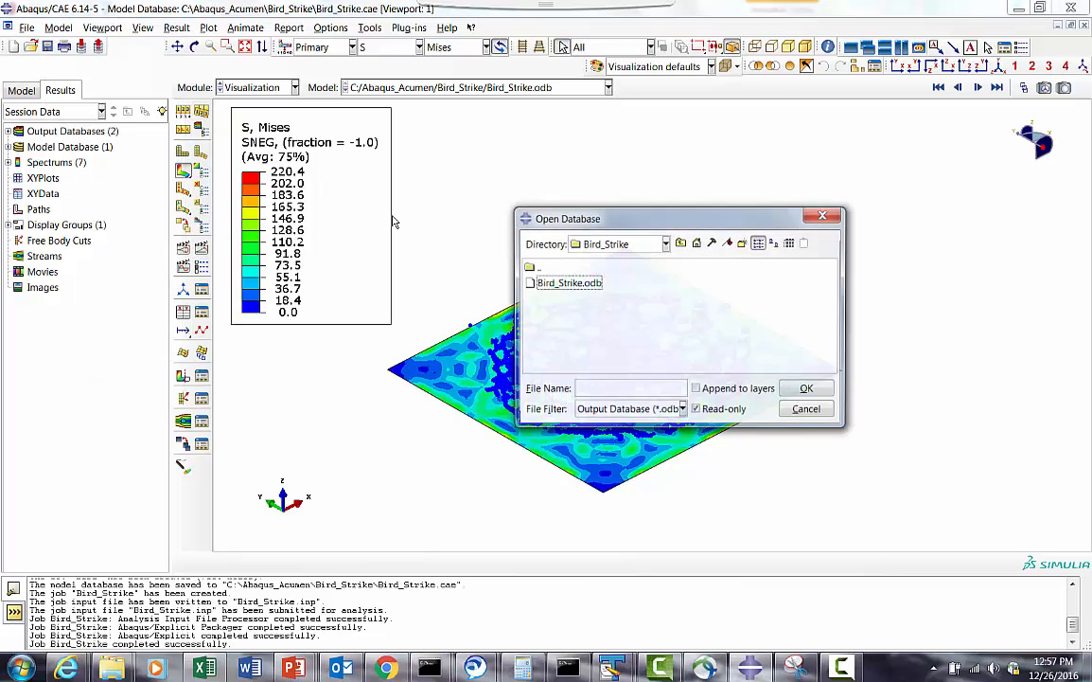
left_click(811, 391)
left_click(202, 248)
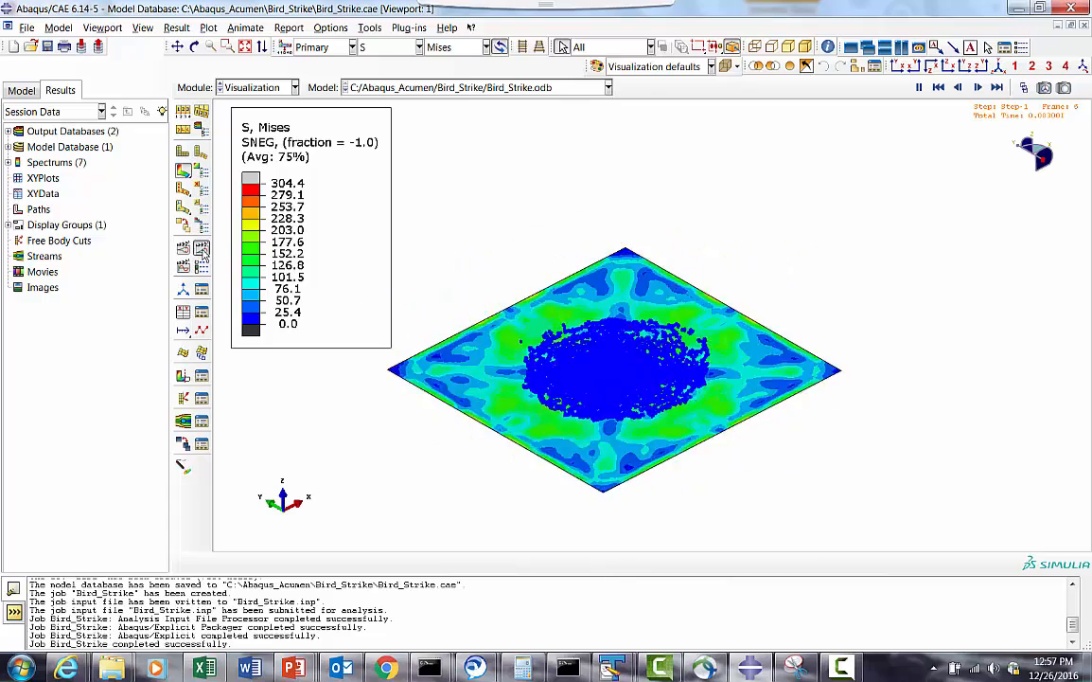
left_click(202, 249)
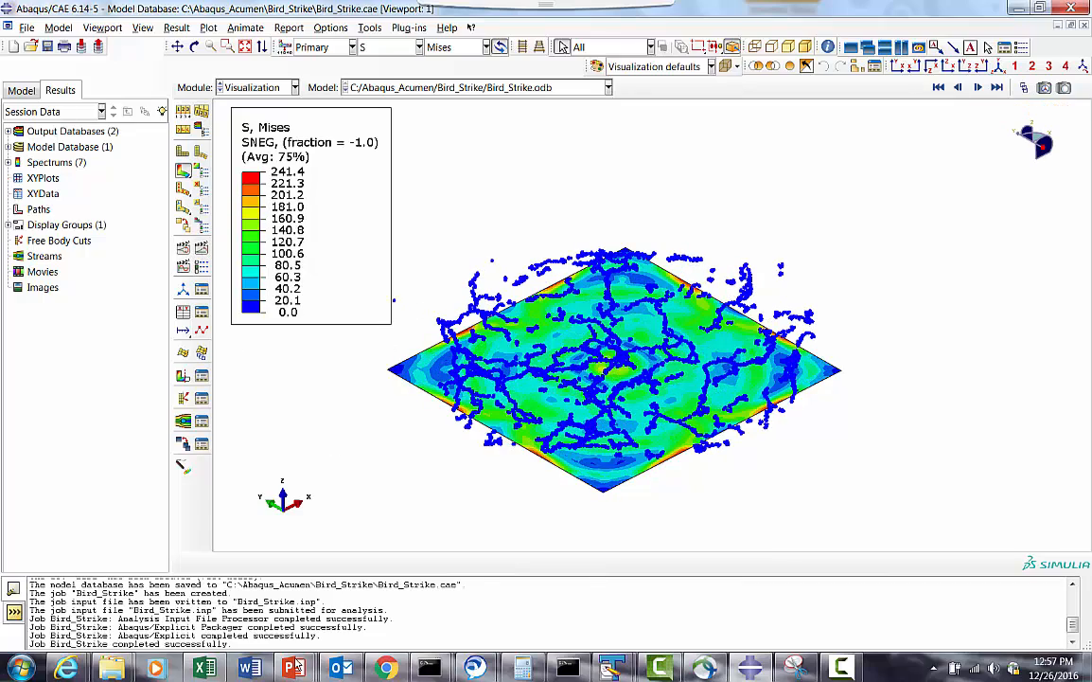
Step: Switch to the Bird_Strike presentation in PowerPoint and view the References slide, then the closing thank-you slide
mouse_move(297, 666)
left_click(218, 545)
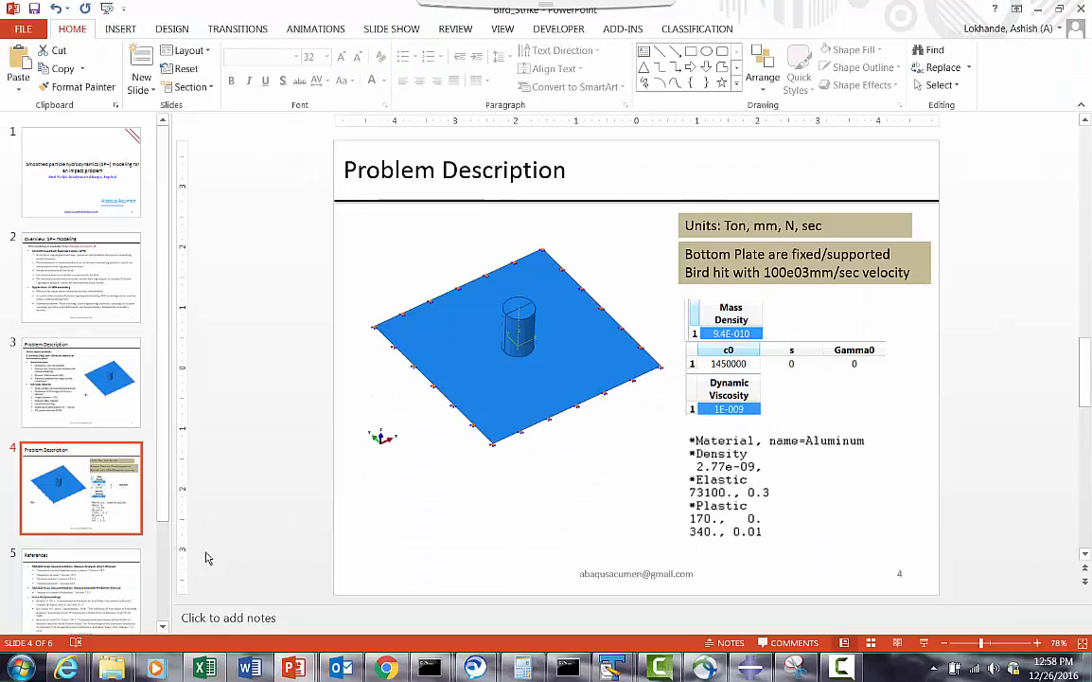
left_click(95, 565)
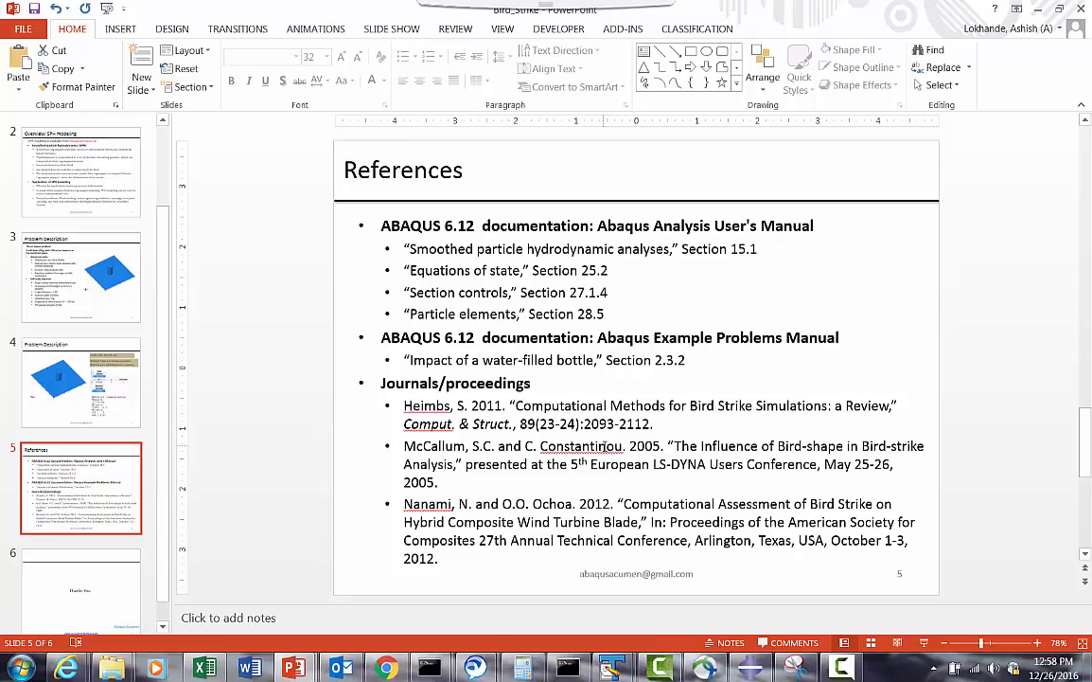
left_click(111, 579)
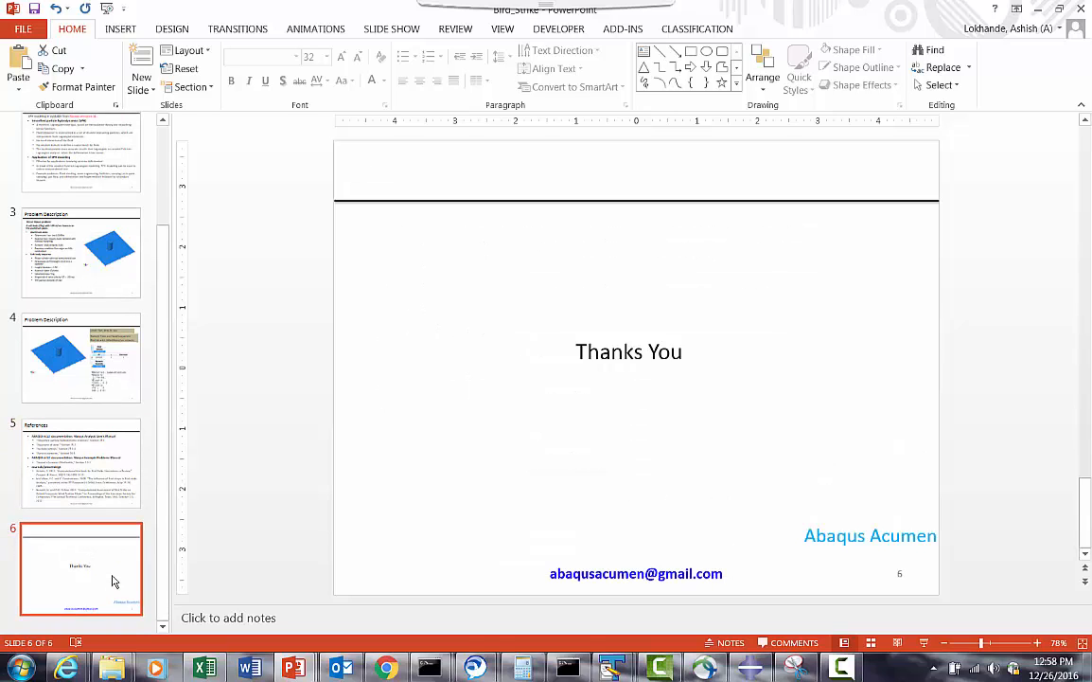